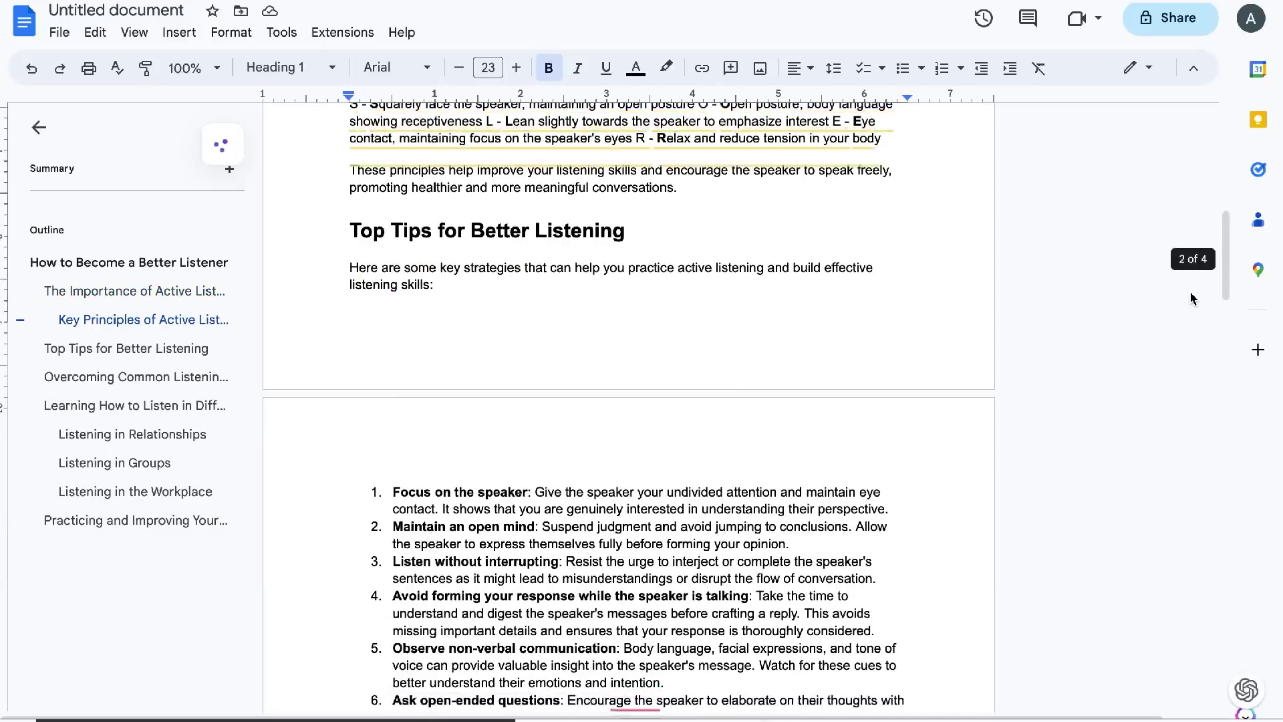
Review the better-listener article in the document, and switch to the OpenAI Playground to read the generated markdown version
{"action": "scroll", "coordinate": [1193, 299], "scroll_direction": "down", "scroll_amount": 15}
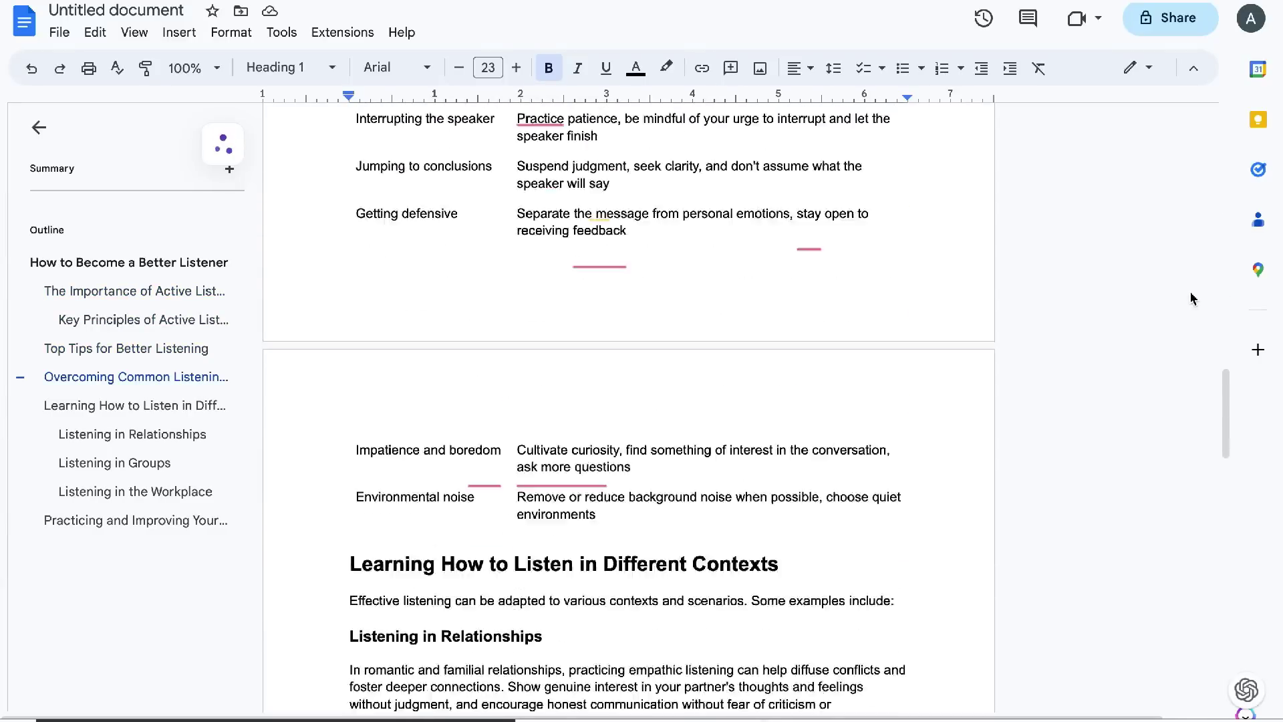
{"action": "scroll", "coordinate": [1193, 299], "scroll_direction": "down", "scroll_amount": 10}
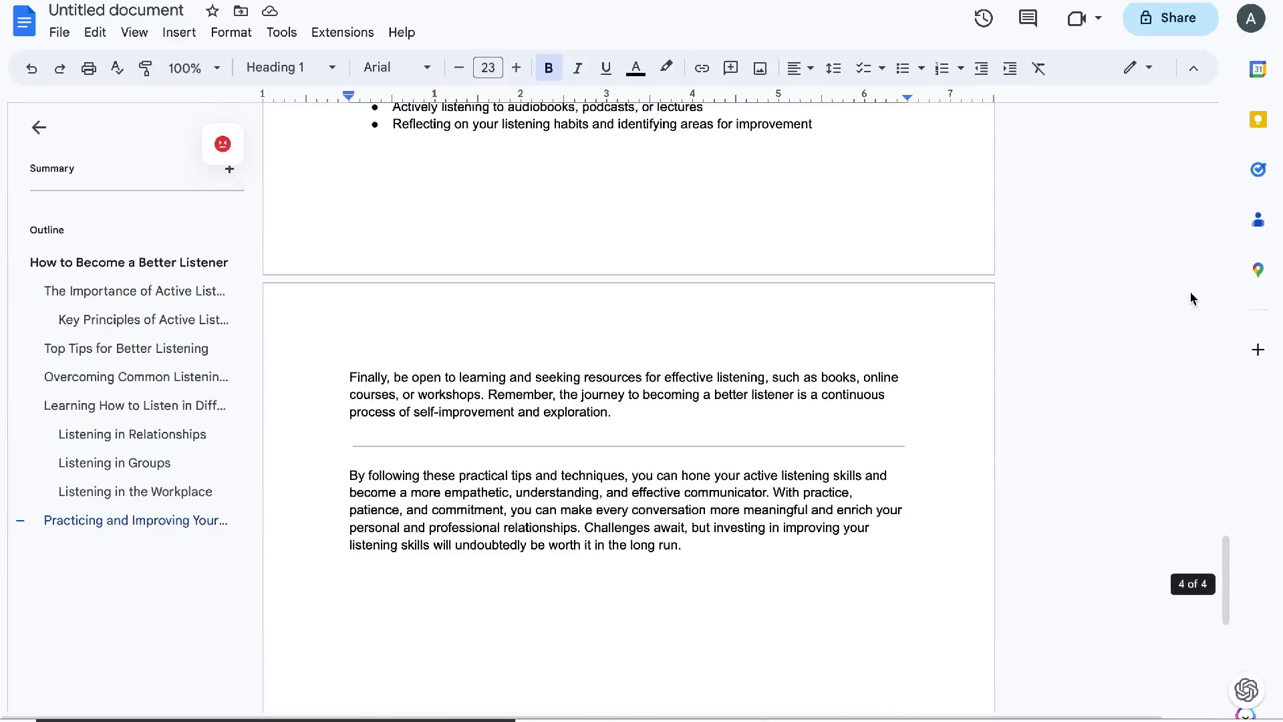
{"action": "key", "text": "ctrl+Tab"}
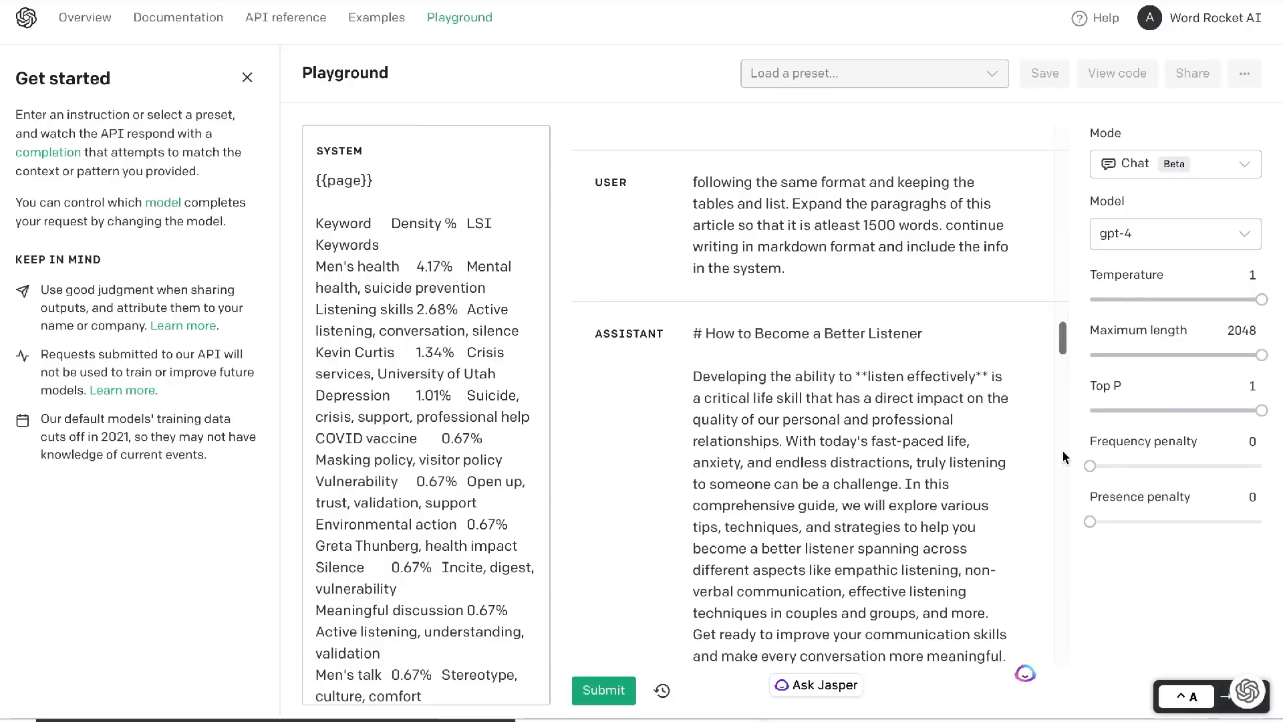
{"action": "scroll", "coordinate": [1066, 461], "scroll_direction": "down", "scroll_amount": 4}
{"action": "scroll", "coordinate": [1067, 461], "scroll_direction": "down", "scroll_amount": 12}
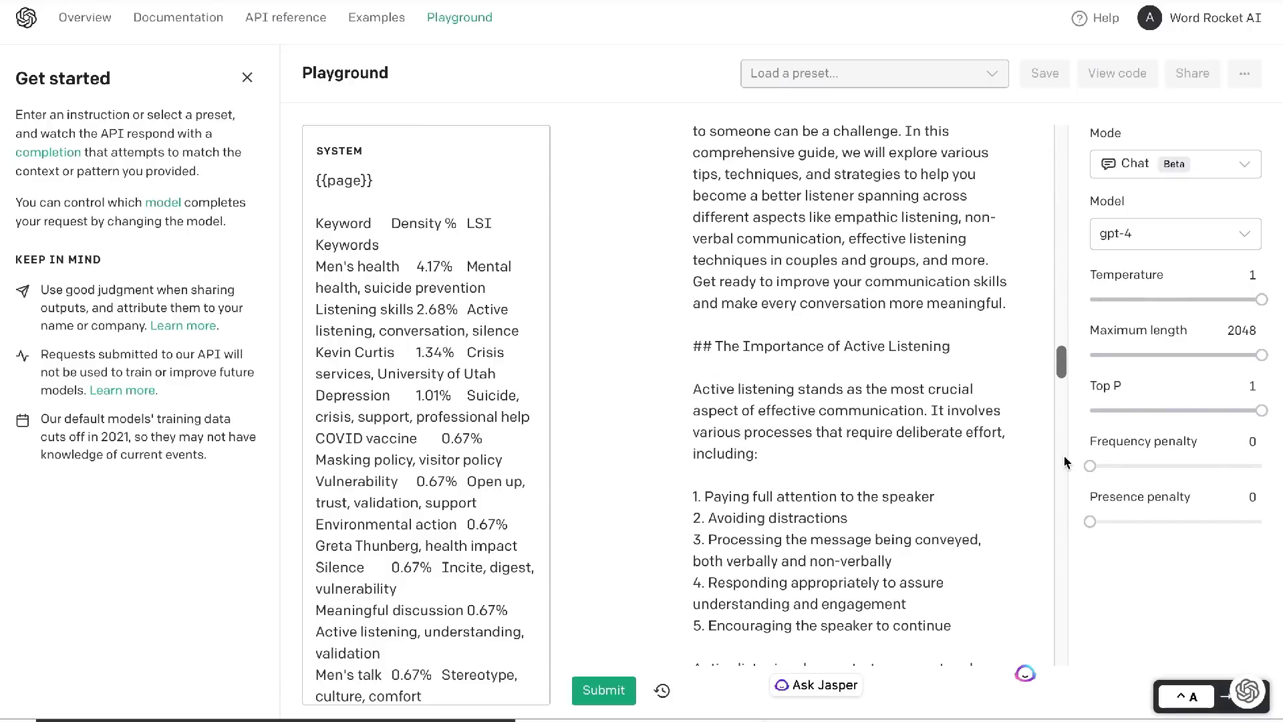
{"action": "scroll", "coordinate": [1067, 461], "scroll_direction": "down", "scroll_amount": 8}
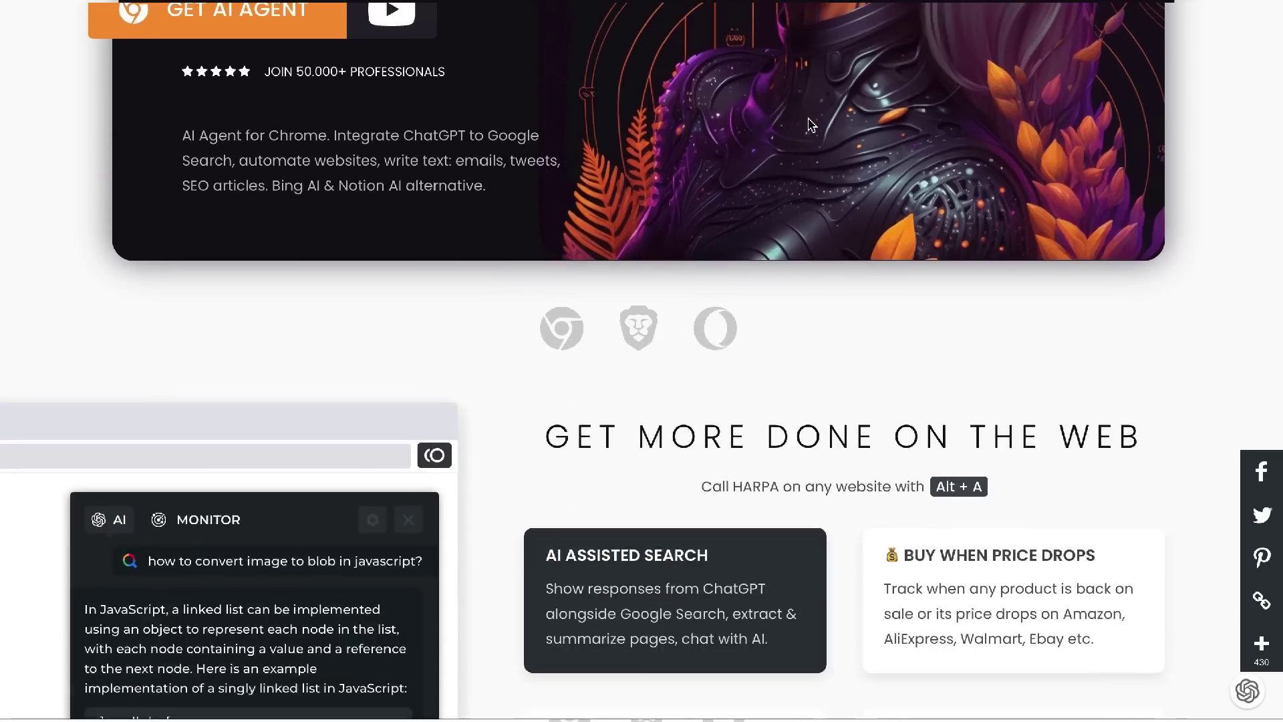
Examine the HARPA.AI website's sections on features, privacy, assistant use cases and supported web services
{"action": "scroll", "coordinate": [809, 125], "scroll_direction": "down", "scroll_amount": 4}
{"action": "scroll", "coordinate": [809, 125], "scroll_direction": "down", "scroll_amount": 12}
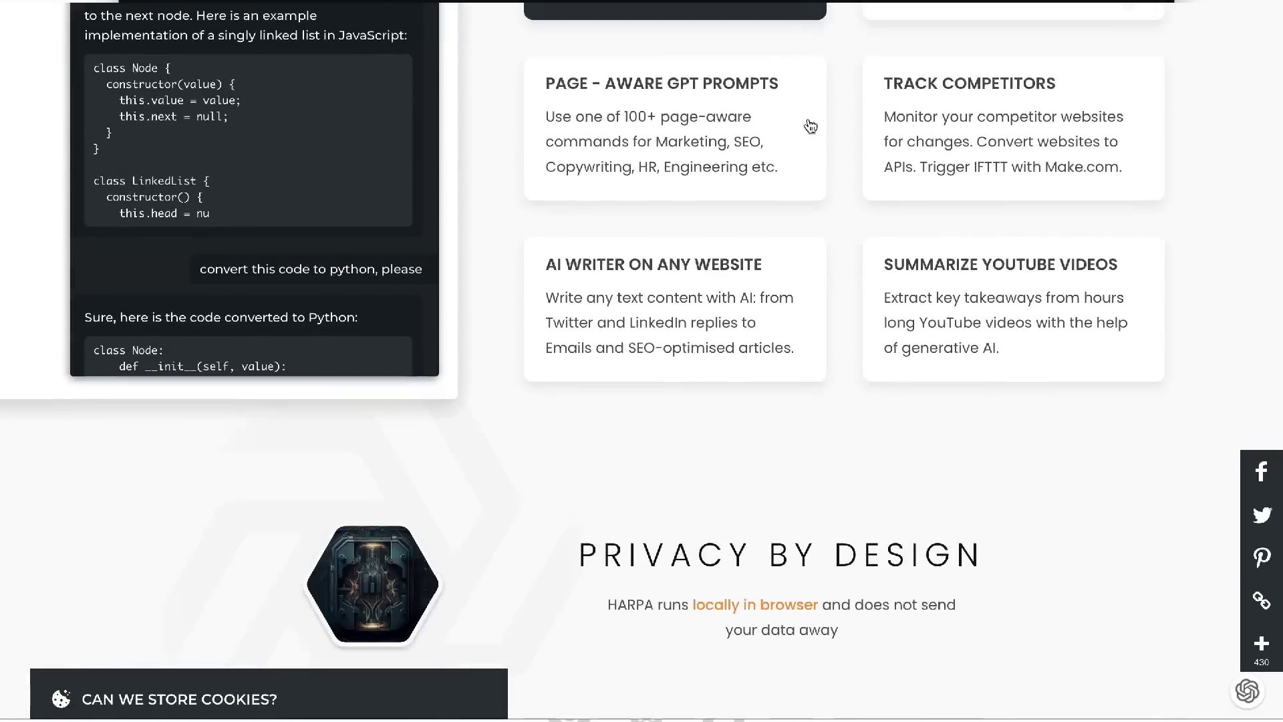
{"action": "scroll", "coordinate": [809, 125], "scroll_direction": "down", "scroll_amount": 6}
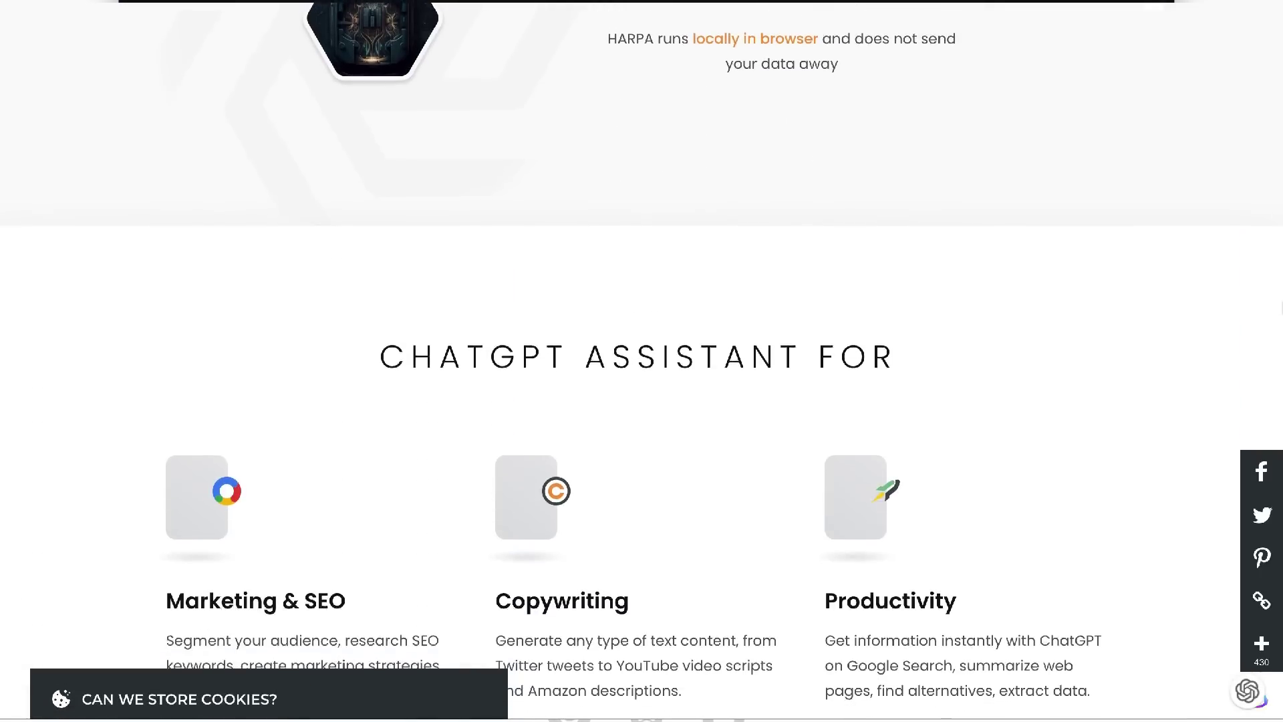
{"action": "scroll", "coordinate": [642, 361], "scroll_direction": "down", "scroll_amount": 8}
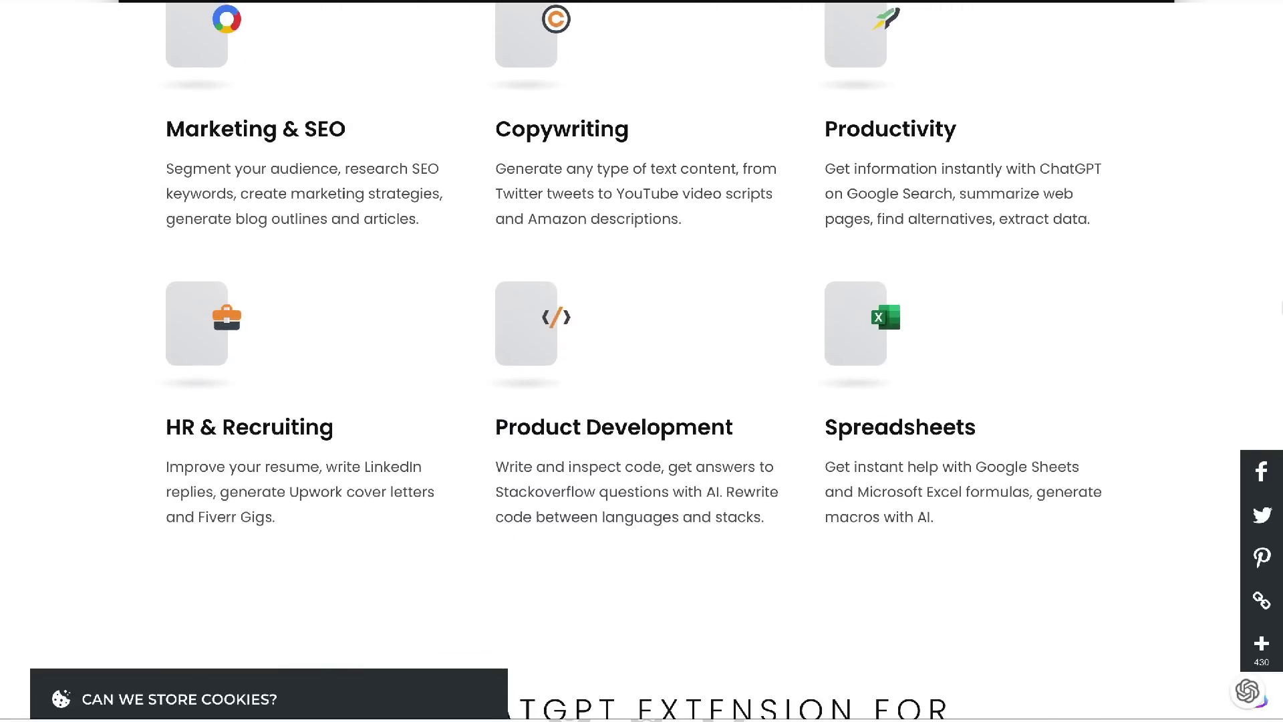
{"action": "scroll", "coordinate": [641, 361], "scroll_direction": "down", "scroll_amount": 15}
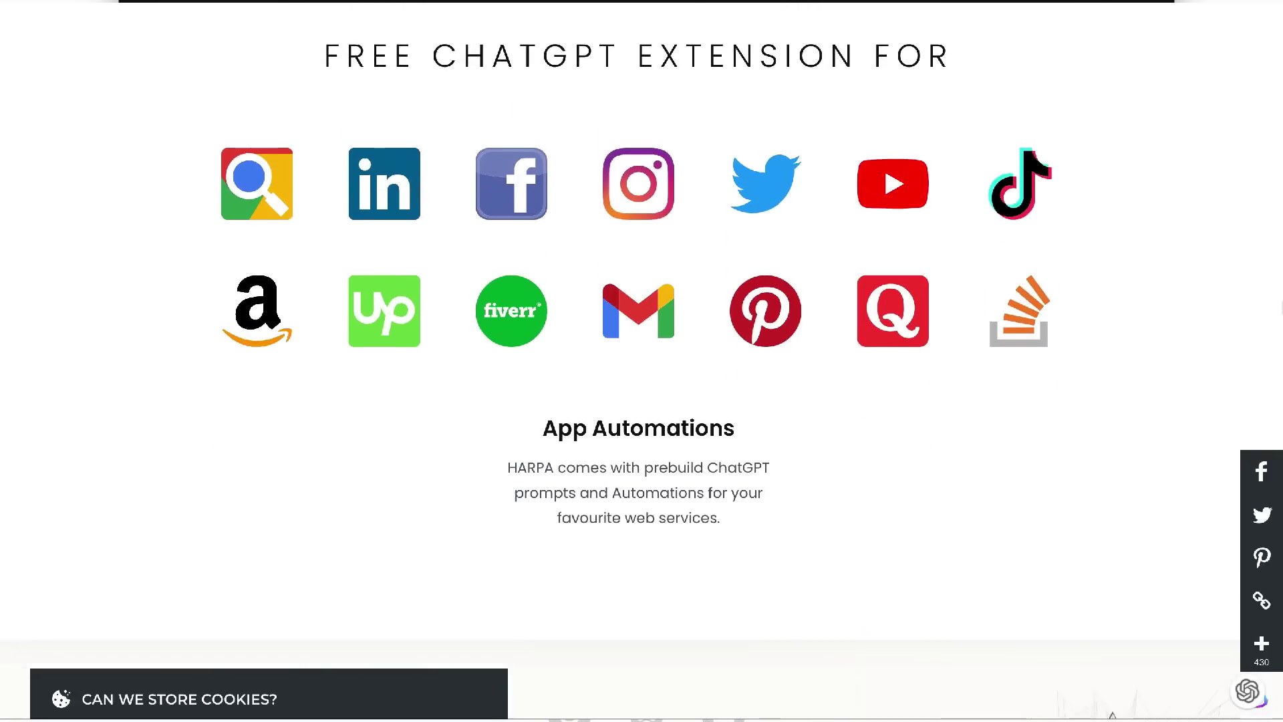
{"action": "scroll", "coordinate": [830, 36], "scroll_direction": "up", "scroll_amount": 20}
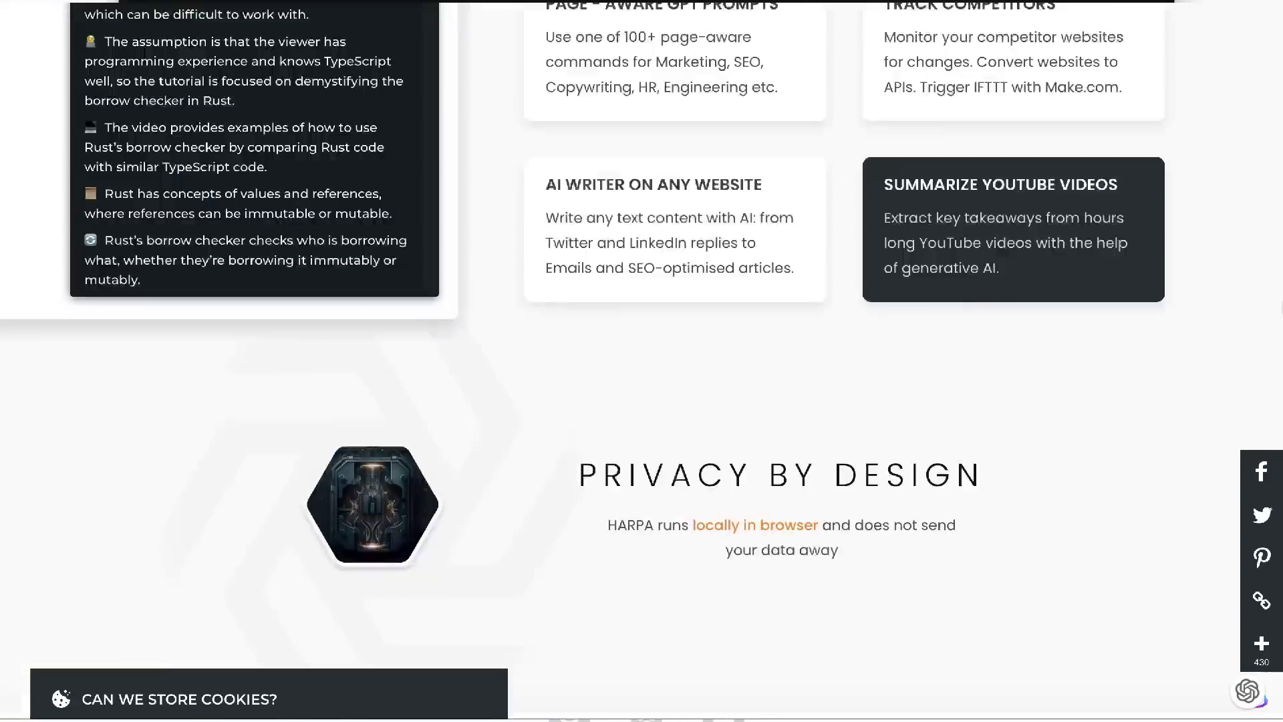
{"action": "scroll", "coordinate": [830, 37], "scroll_direction": "down", "scroll_amount": 10}
{"action": "scroll", "coordinate": [939, 198], "scroll_direction": "down", "scroll_amount": 14}
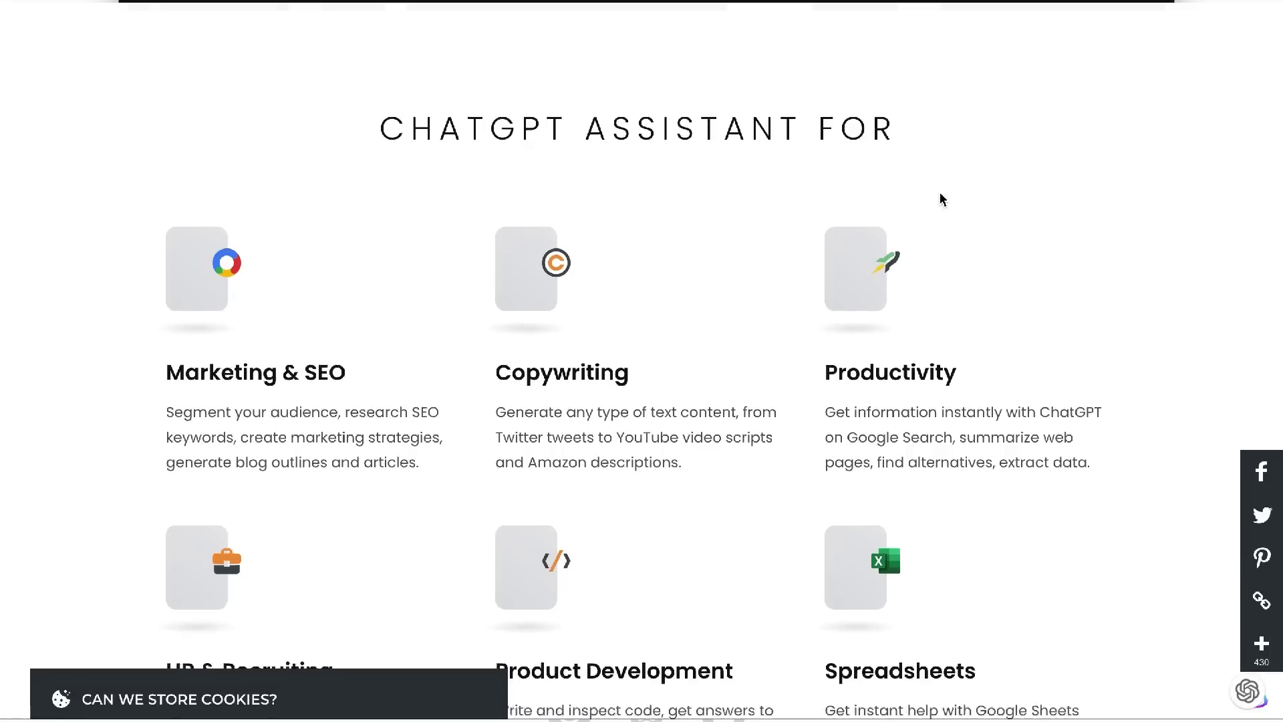
{"action": "scroll", "coordinate": [1167, 253], "scroll_direction": "down", "scroll_amount": 16}
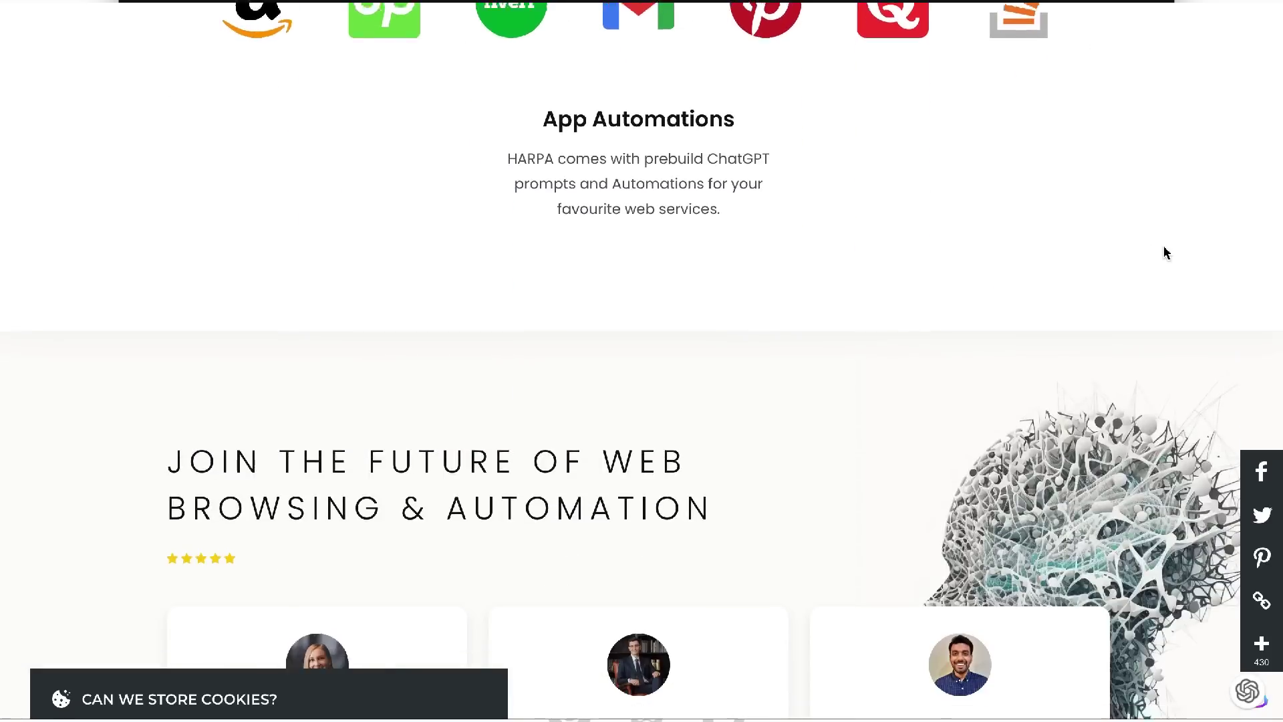
{"action": "scroll", "coordinate": [457, 301], "scroll_direction": "up", "scroll_amount": 20}
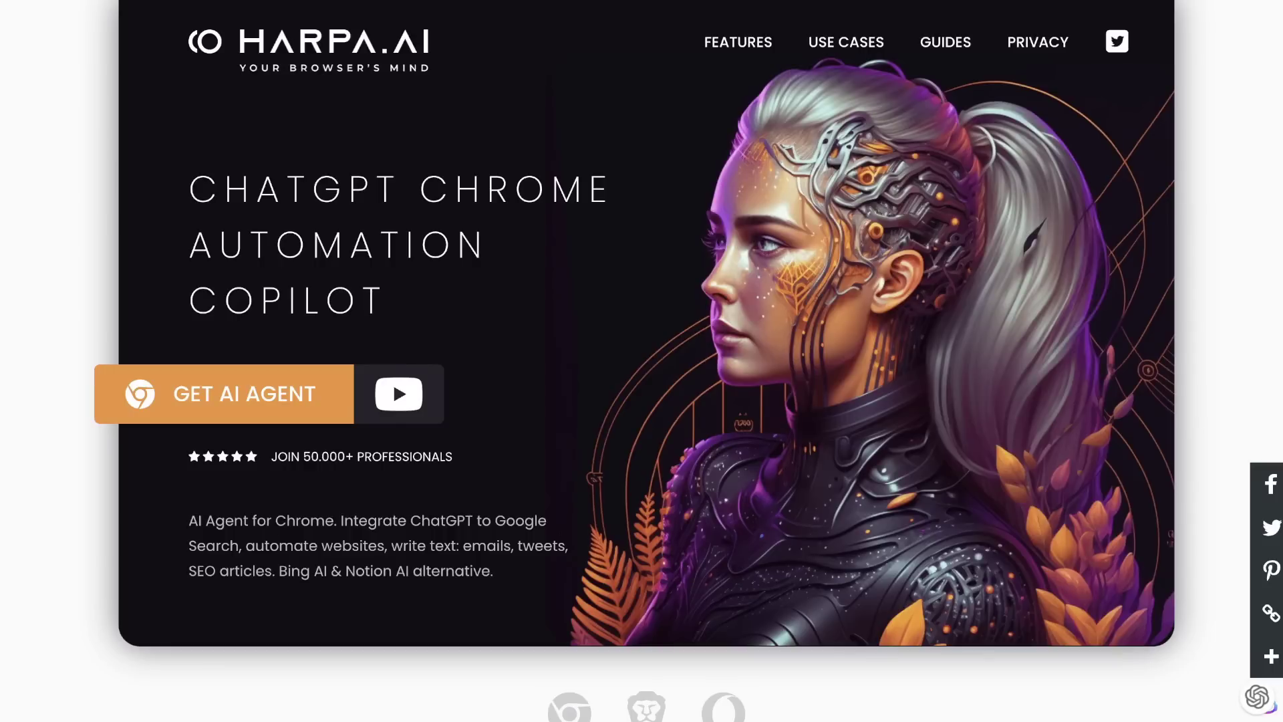
Open Google in a new tab and search for "how to become a better listener"
{"action": "key", "text": "ctrl+t"}
{"action": "type", "text": "google.com"}
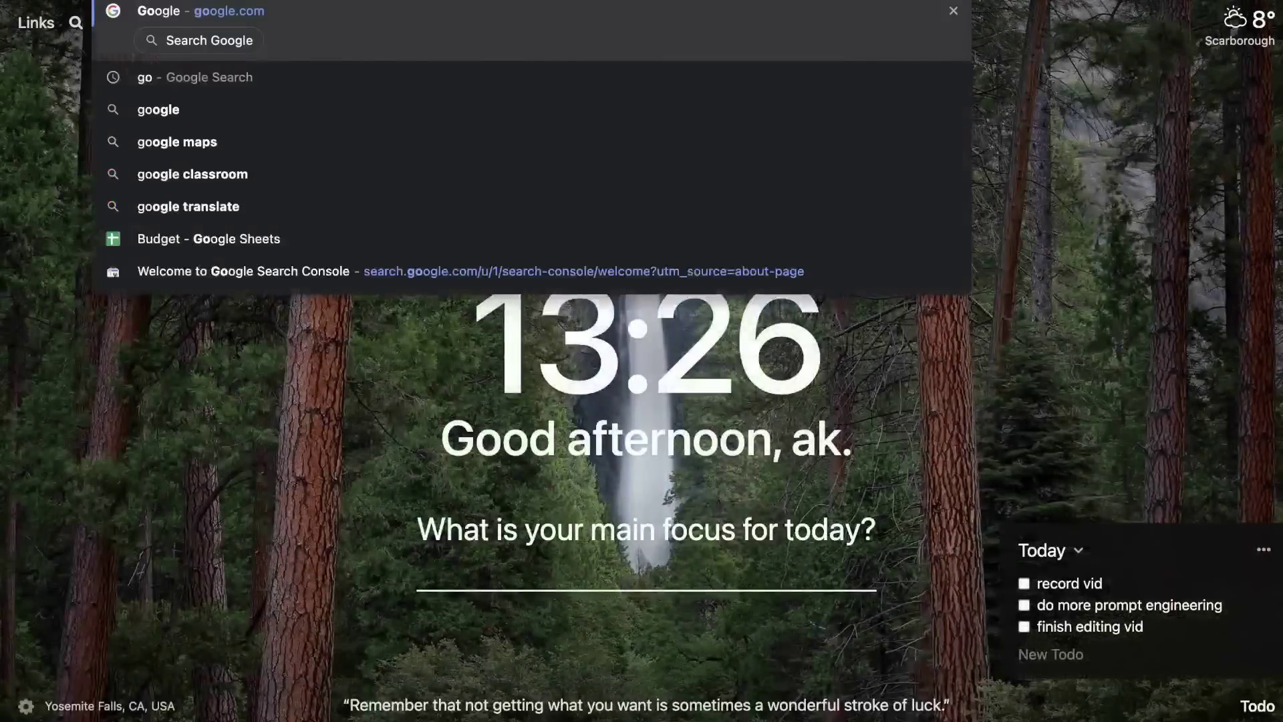
{"action": "key", "text": "Return"}
{"action": "left_click", "coordinate": [511, 343]}
{"action": "type", "text": "how to become a better listener"}
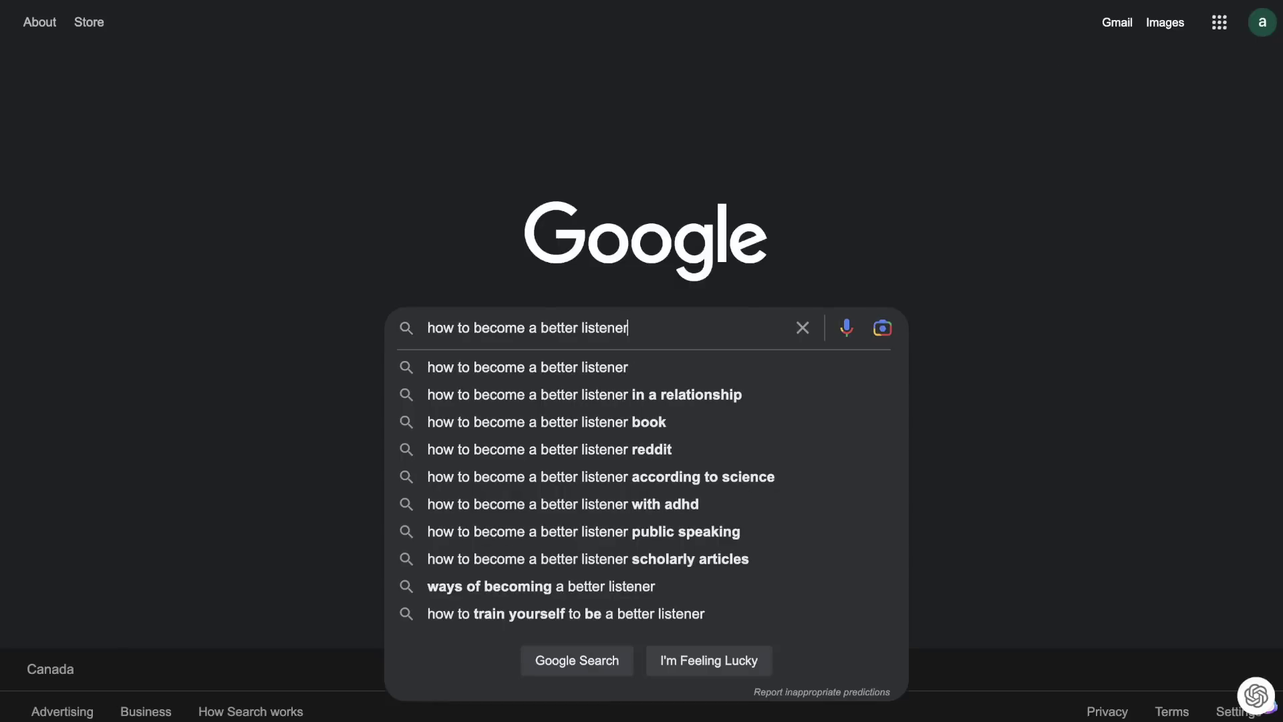
{"action": "key", "text": "Return"}
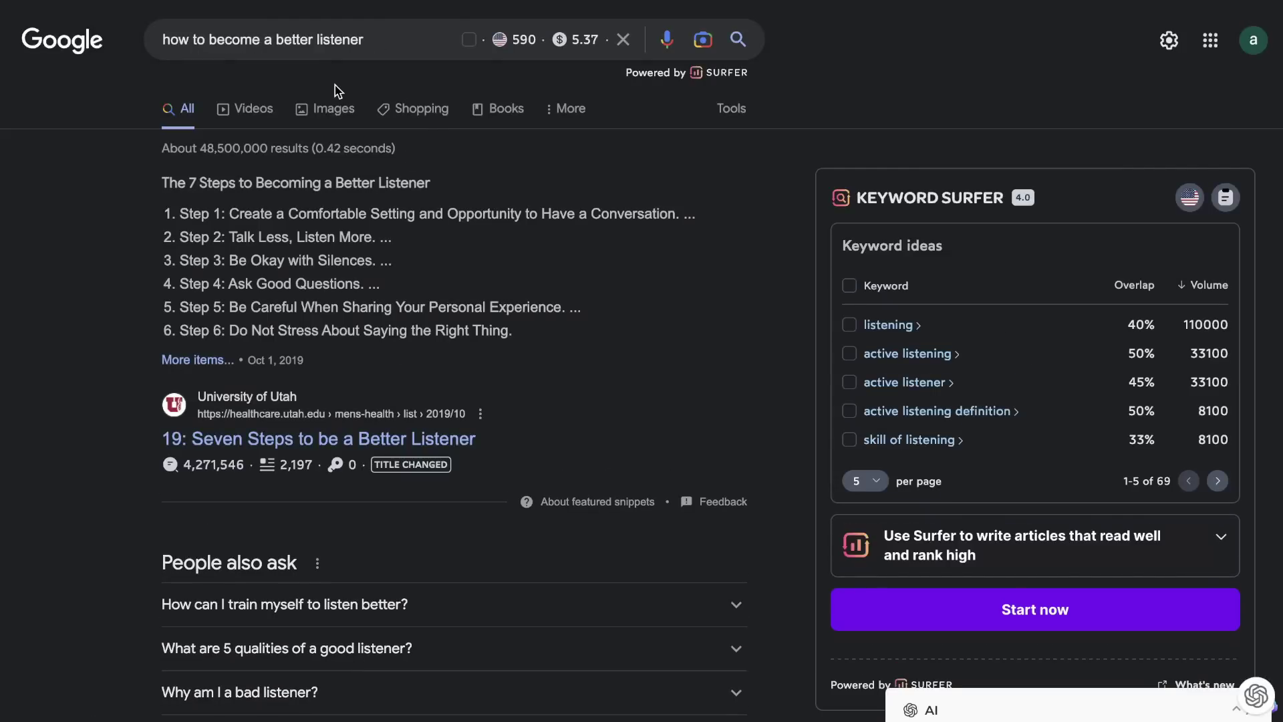
Look over the search results and open the University of Utah article "19: Seven Steps to be a Better Listener"
{"action": "left_click_drag", "start_coordinate": [379, 46], "coordinate": [169, 40]}
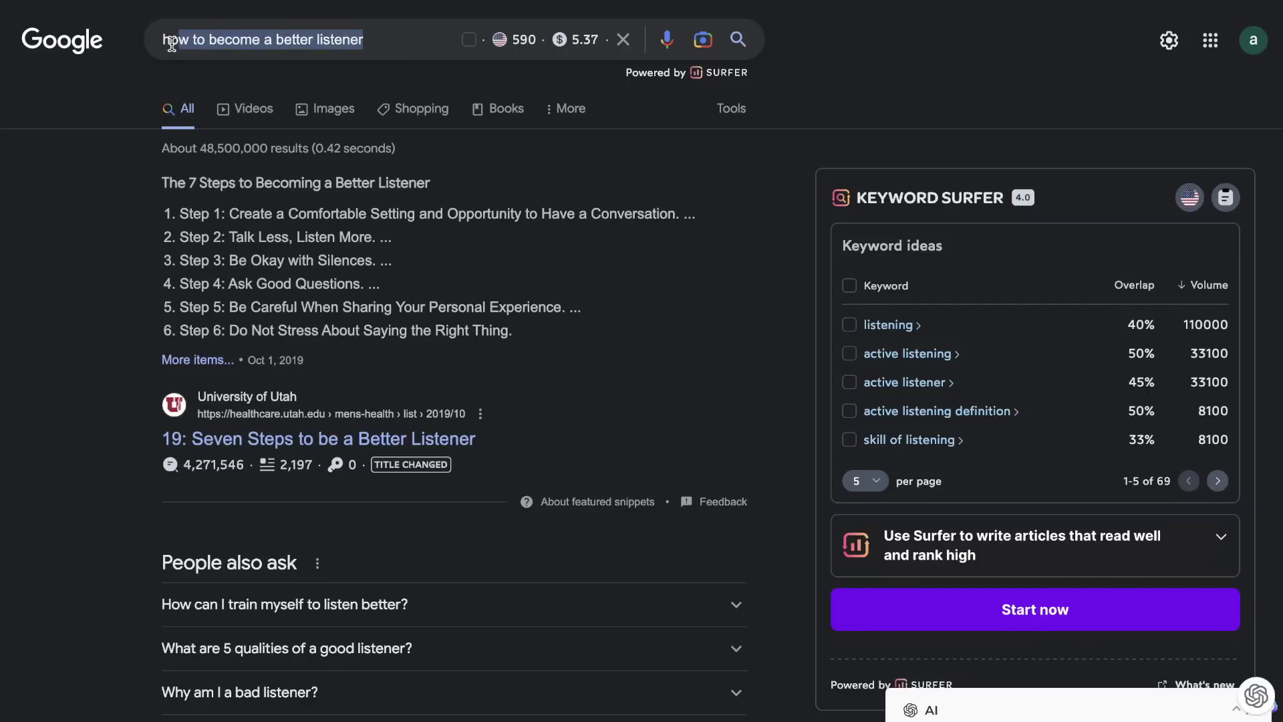
{"action": "left_click", "coordinate": [17, 411]}
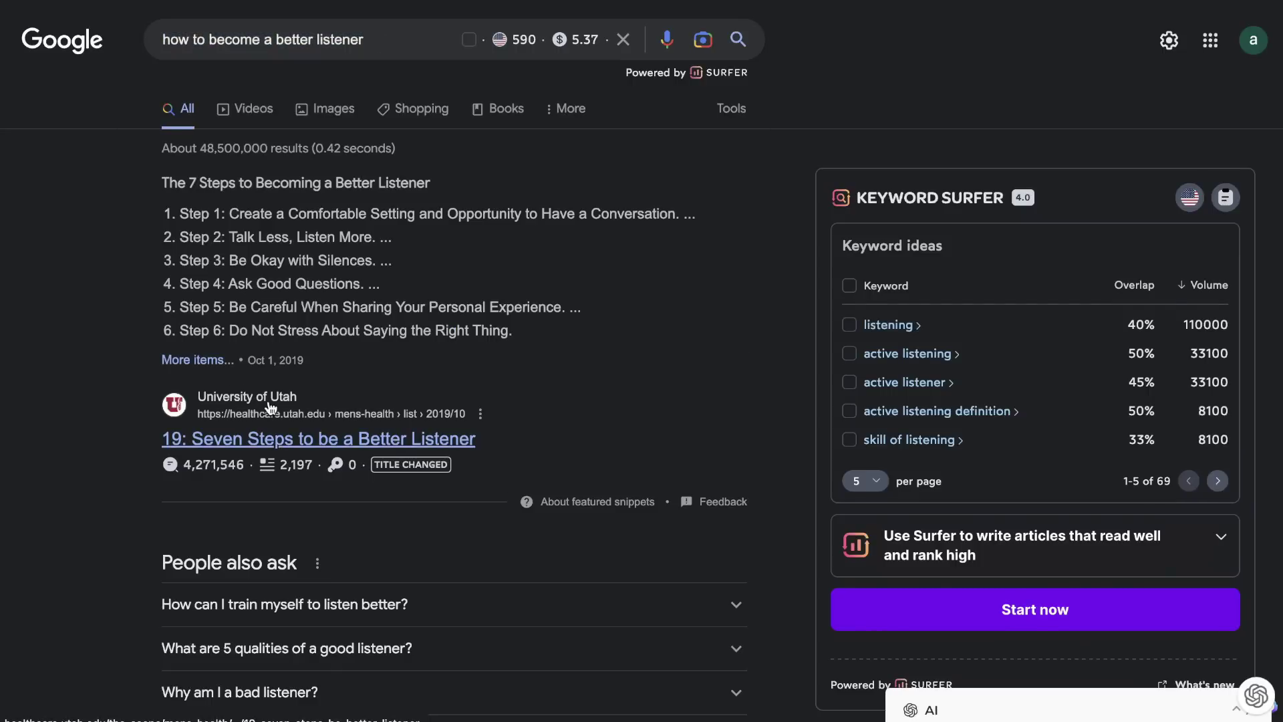
{"action": "scroll", "coordinate": [234, 200], "scroll_direction": "down", "scroll_amount": 2}
{"action": "scroll", "coordinate": [281, 114], "scroll_direction": "up", "scroll_amount": 2}
{"action": "scroll", "coordinate": [308, 160], "scroll_direction": "down", "scroll_amount": 4}
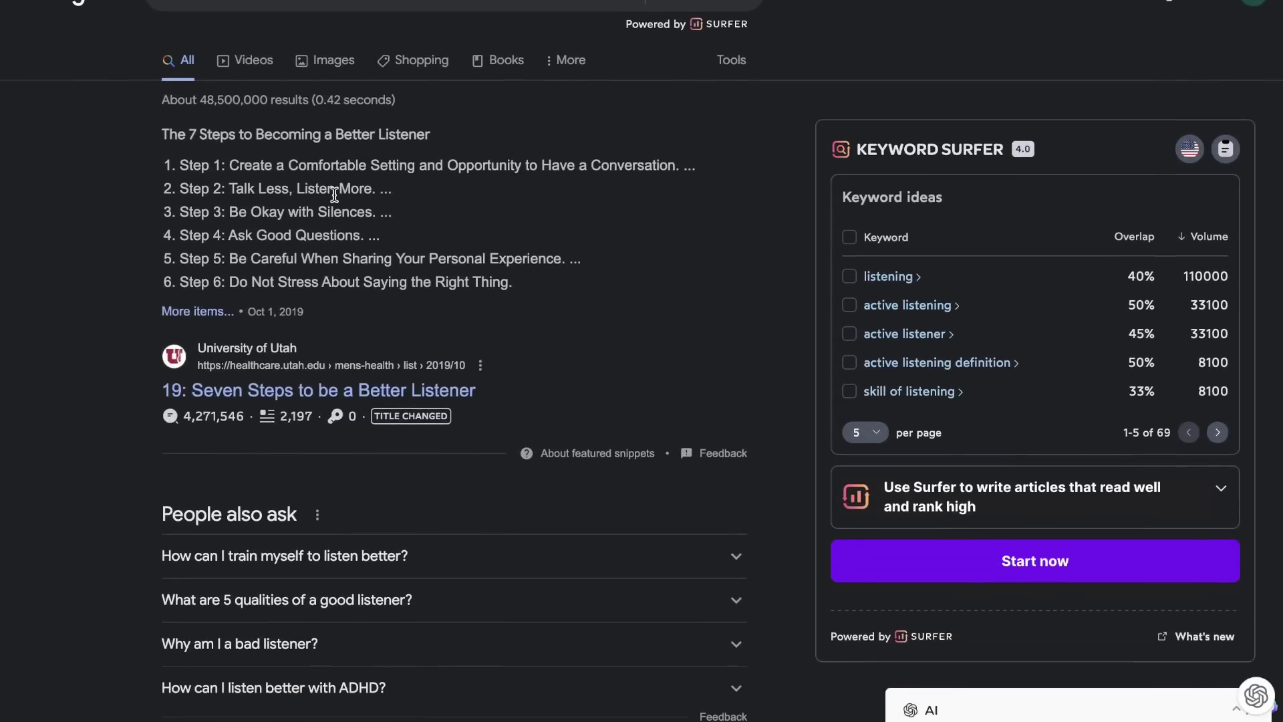
{"action": "scroll", "coordinate": [334, 195], "scroll_direction": "up", "scroll_amount": 4}
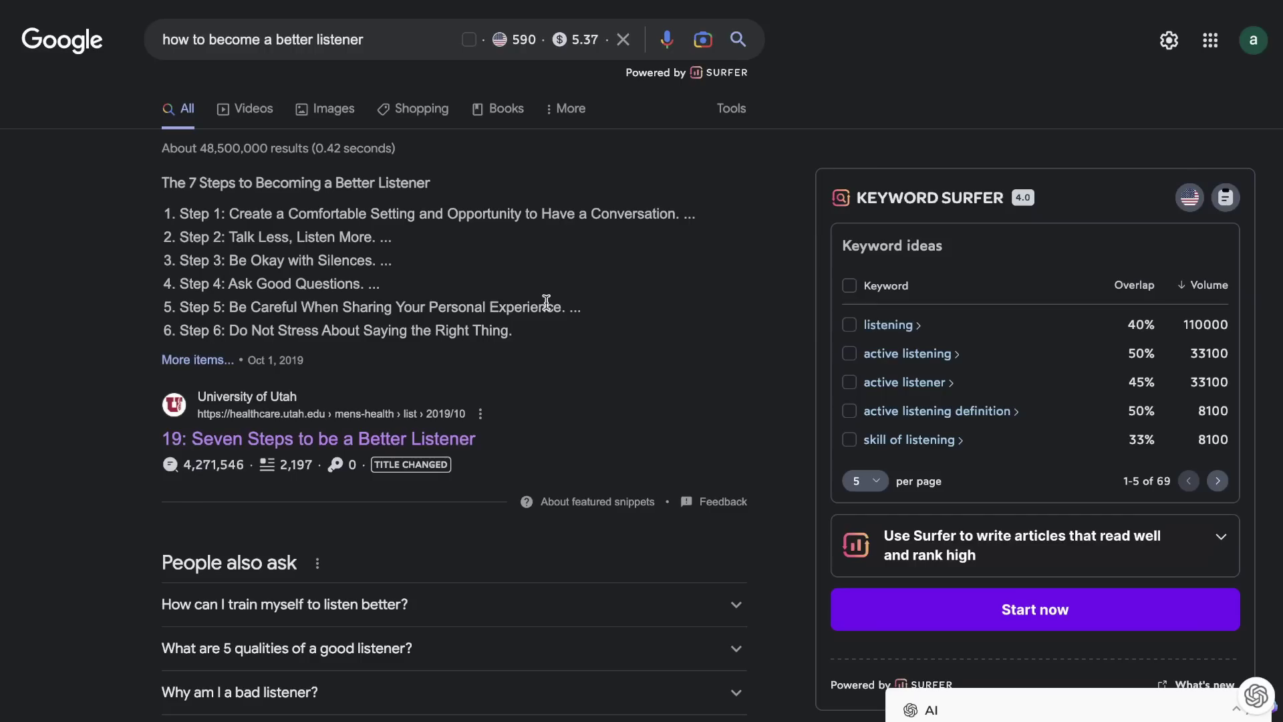
{"action": "scroll", "coordinate": [546, 302], "scroll_direction": "down", "scroll_amount": 1}
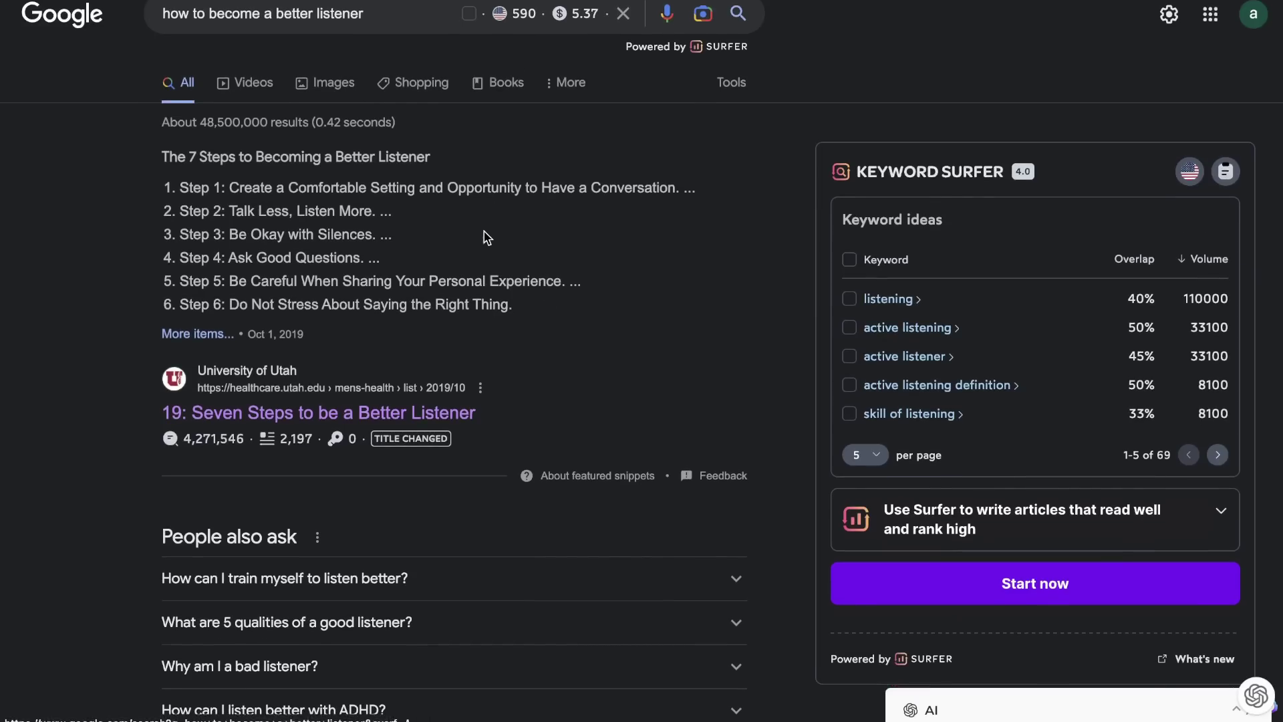
{"action": "left_click", "coordinate": [411, 412]}
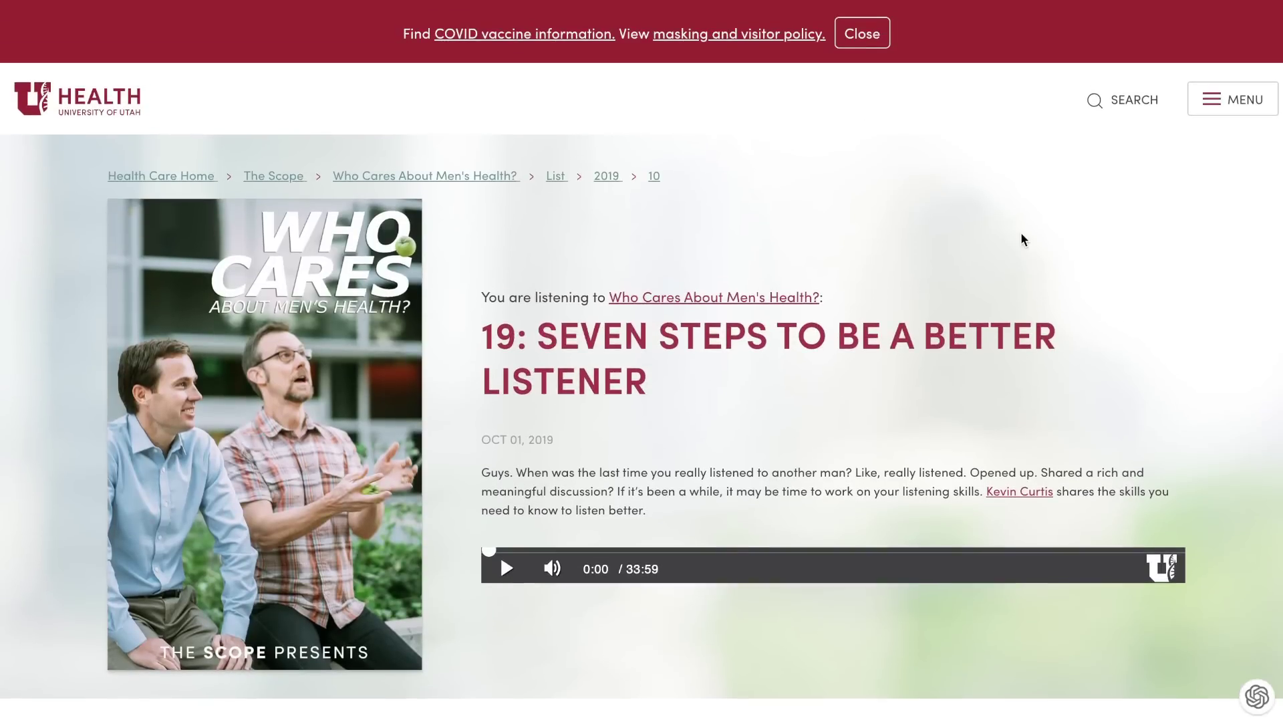
Skim the competitor article's episode transcript and its seven steps, and return to the beginning of the page
{"action": "scroll", "coordinate": [1022, 236], "scroll_direction": "down", "scroll_amount": 4}
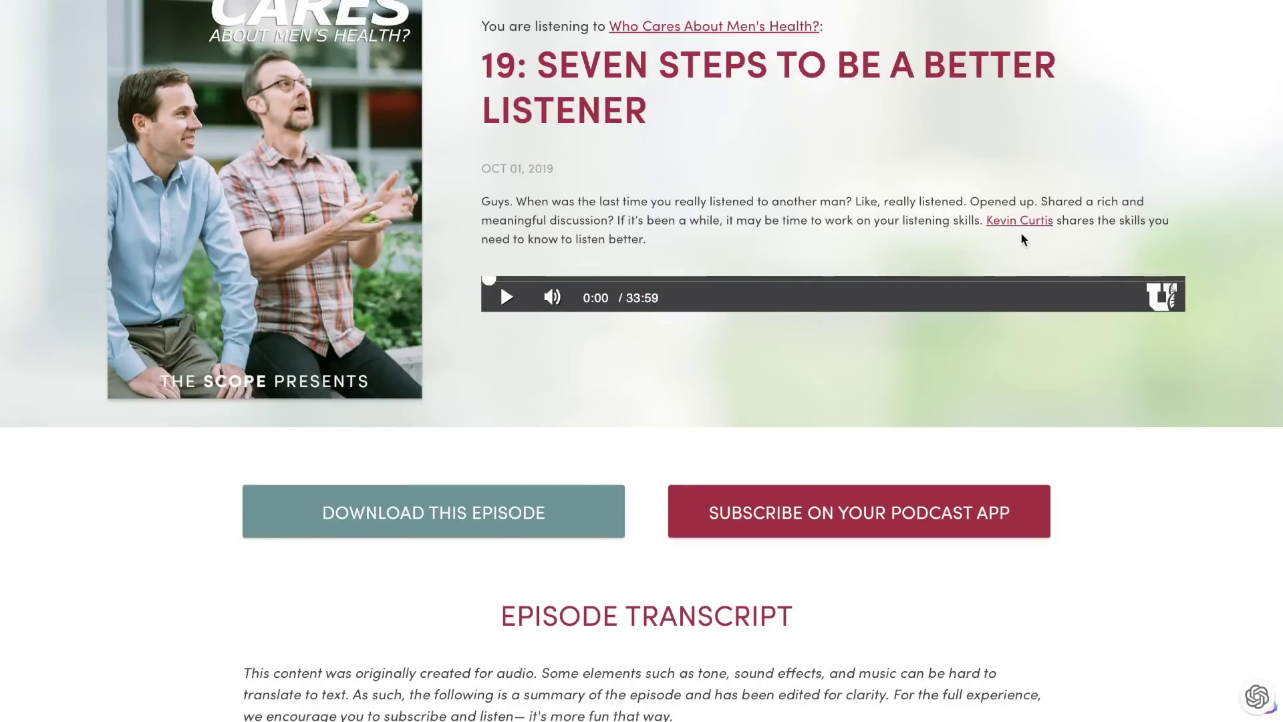
{"action": "scroll", "coordinate": [1021, 232], "scroll_direction": "up", "scroll_amount": 4}
{"action": "scroll", "coordinate": [1021, 238], "scroll_direction": "down", "scroll_amount": 10}
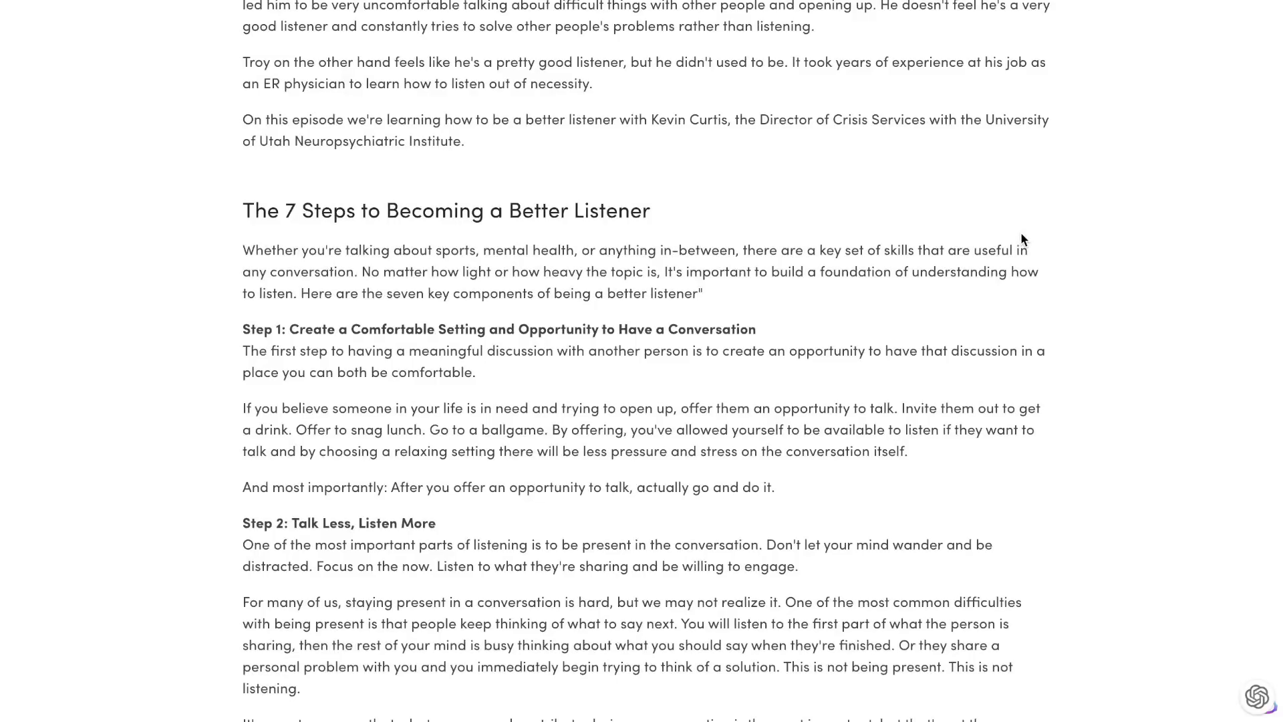
{"action": "scroll", "coordinate": [989, 152], "scroll_direction": "up", "scroll_amount": 15}
{"action": "scroll", "coordinate": [988, 152], "scroll_direction": "down", "scroll_amount": 11}
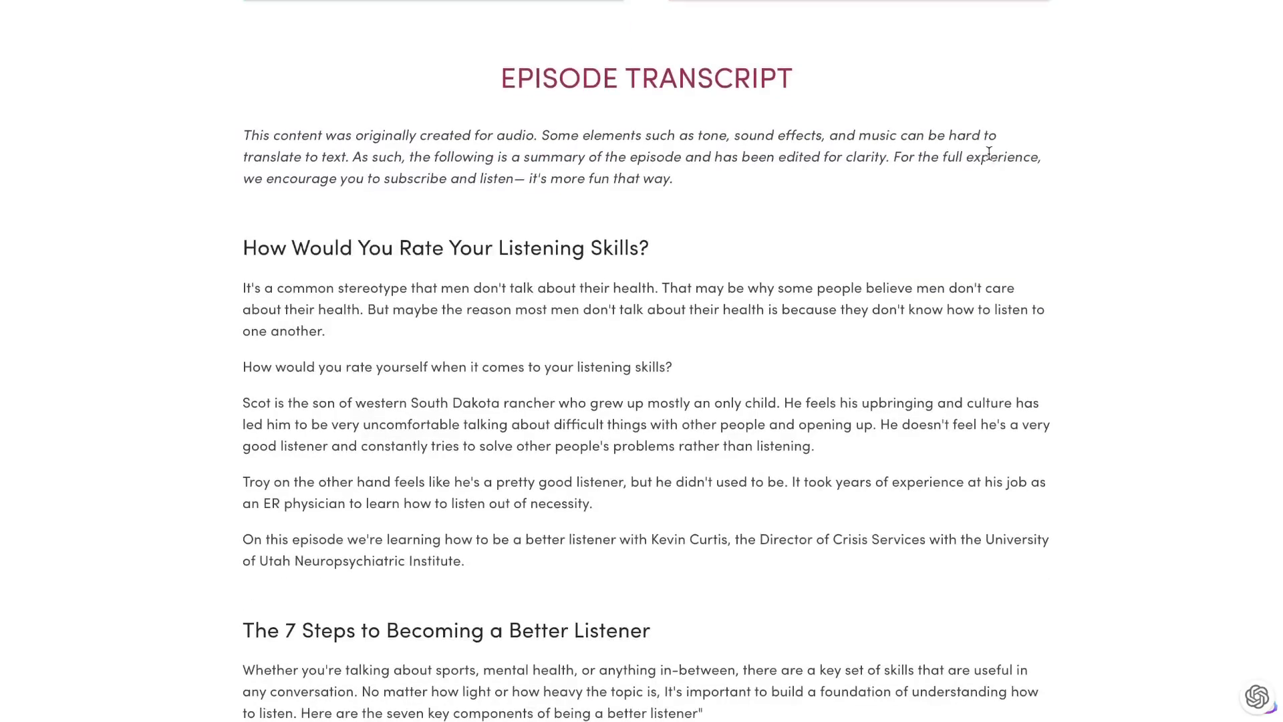
{"action": "scroll", "coordinate": [989, 152], "scroll_direction": "up", "scroll_amount": 10}
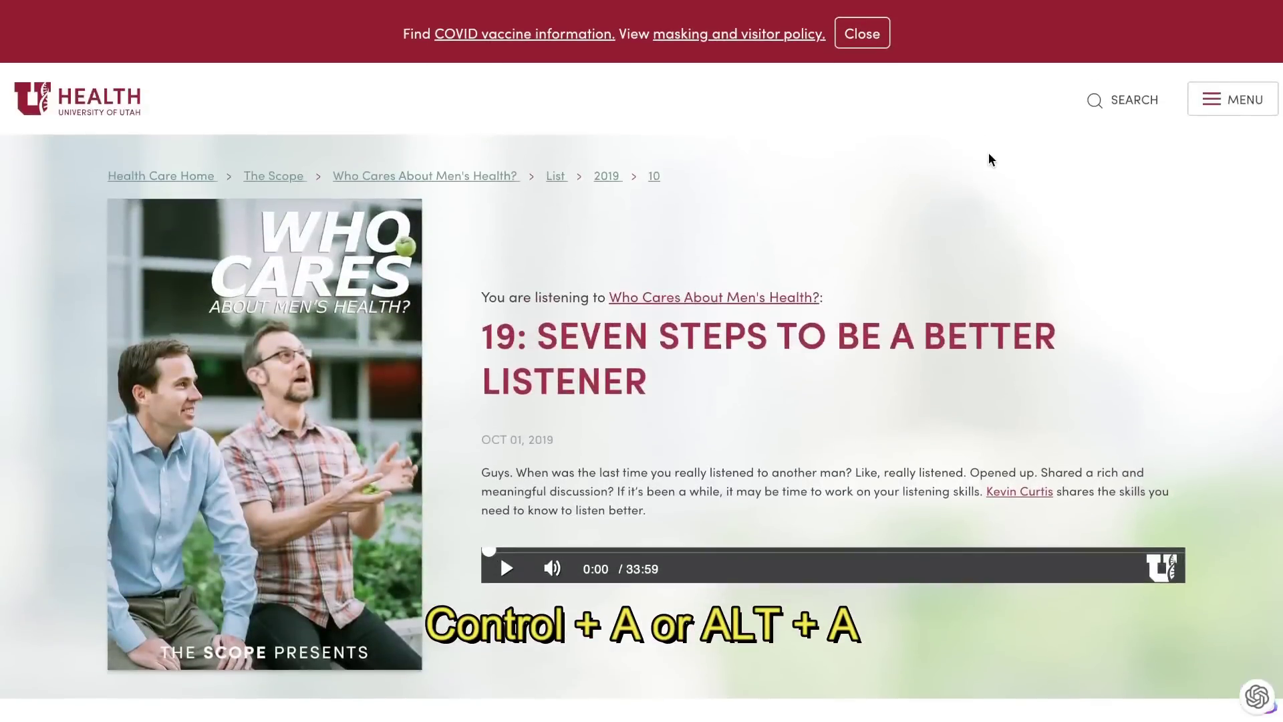
Open the HARPA AI assistant over the article and browse its Productivity, Control and Marketing & SEO commands
{"action": "key", "text": "alt+a"}
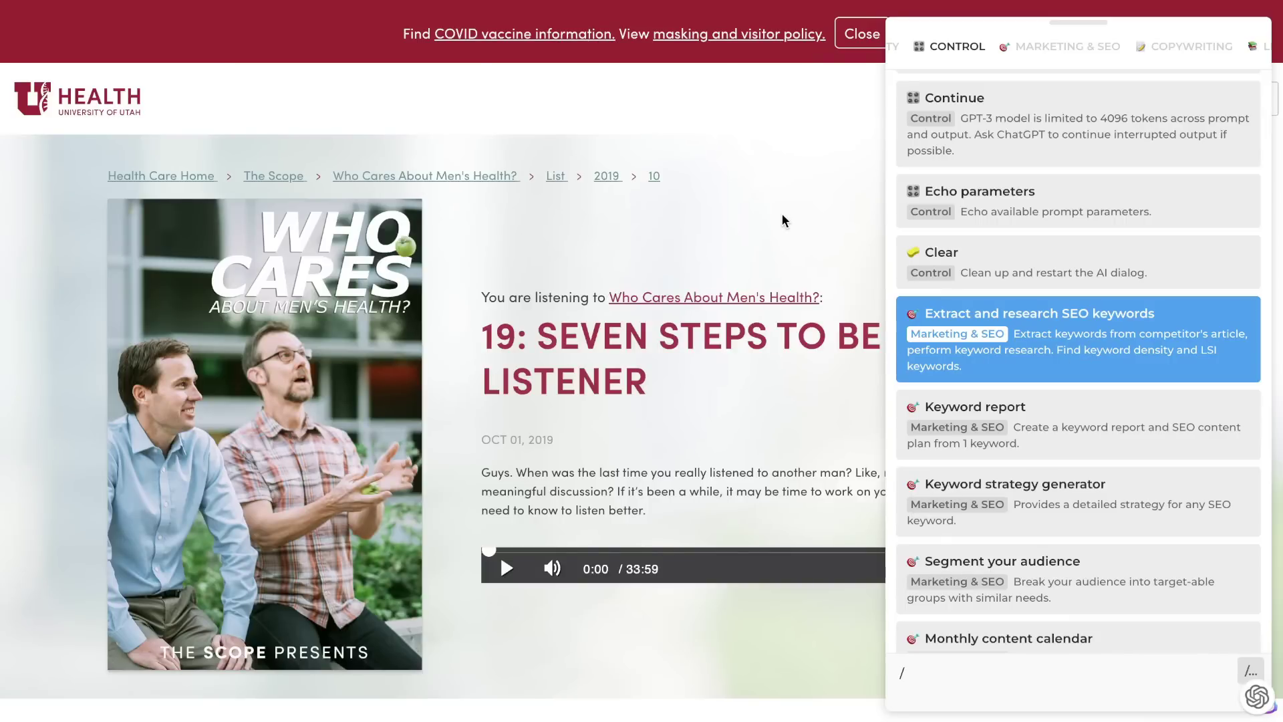
{"action": "scroll", "coordinate": [783, 220], "scroll_direction": "down", "scroll_amount": 1}
{"action": "scroll", "coordinate": [782, 214], "scroll_direction": "down", "scroll_amount": 2}
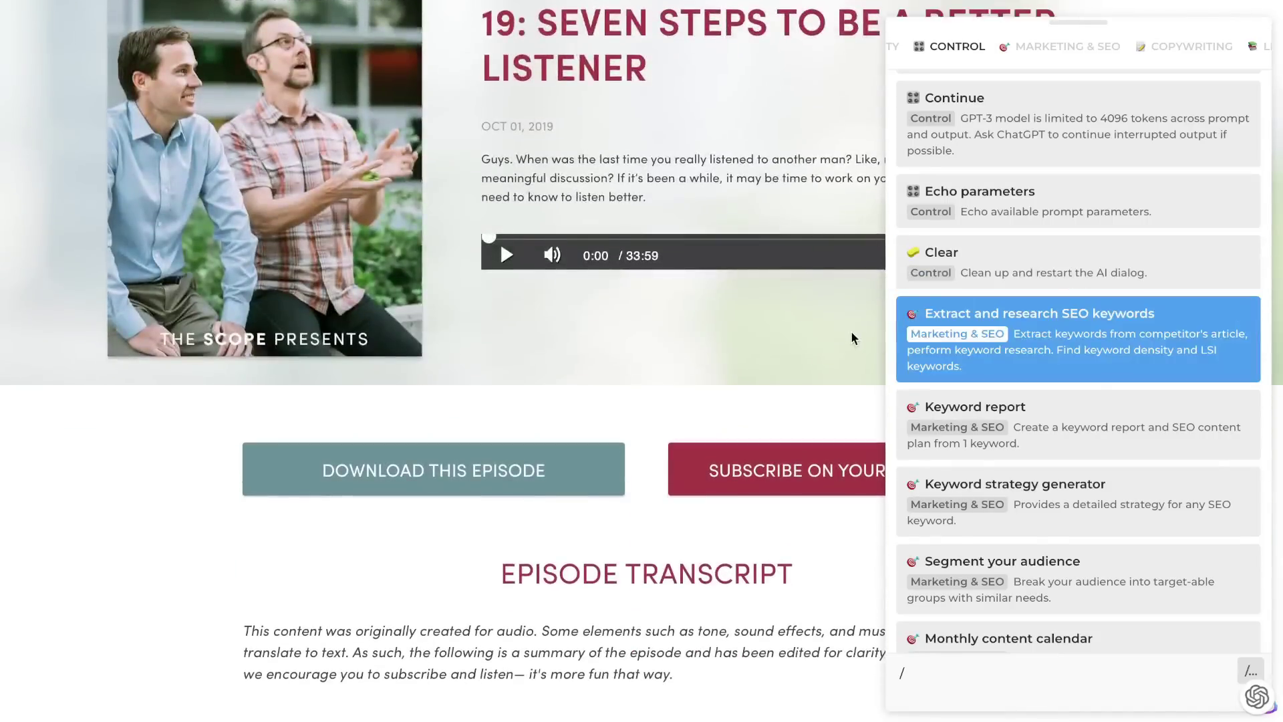
{"action": "scroll", "coordinate": [851, 331], "scroll_direction": "down", "scroll_amount": 3}
{"action": "scroll", "coordinate": [852, 331], "scroll_direction": "down", "scroll_amount": 1}
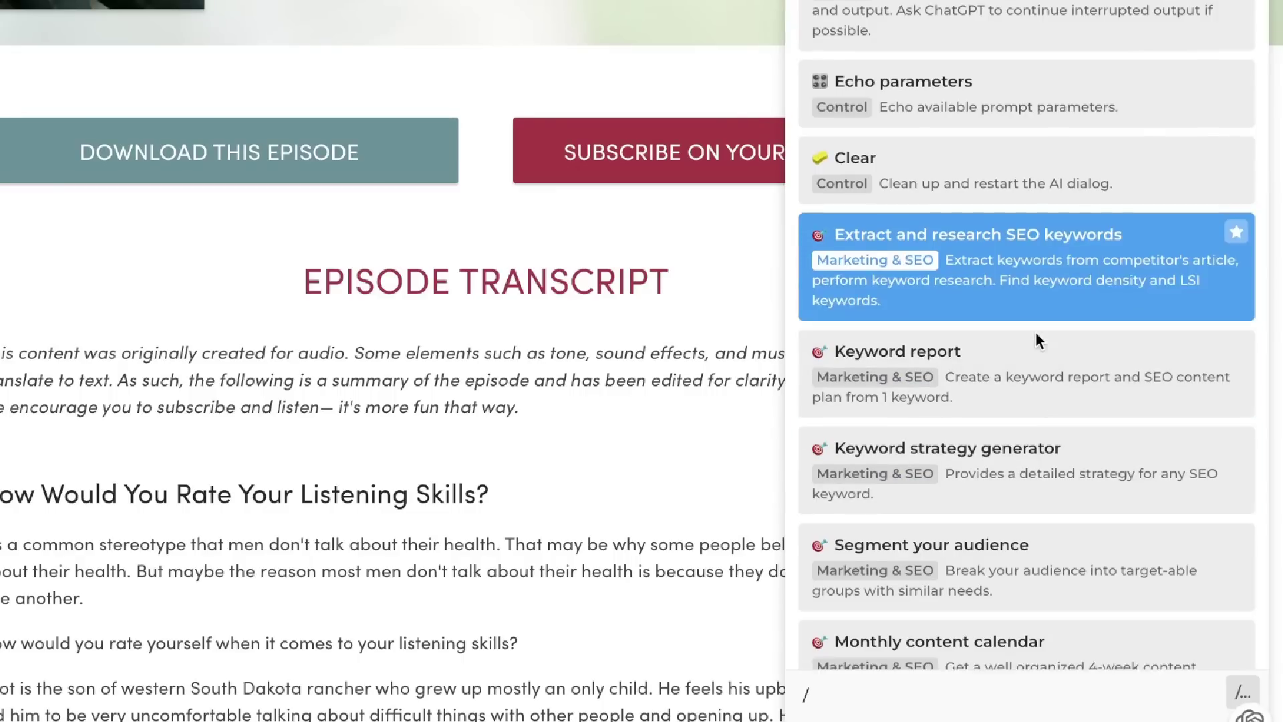
{"action": "scroll", "coordinate": [1037, 338], "scroll_direction": "down", "scroll_amount": 5}
{"action": "scroll", "coordinate": [955, 284], "scroll_direction": "up", "scroll_amount": 6}
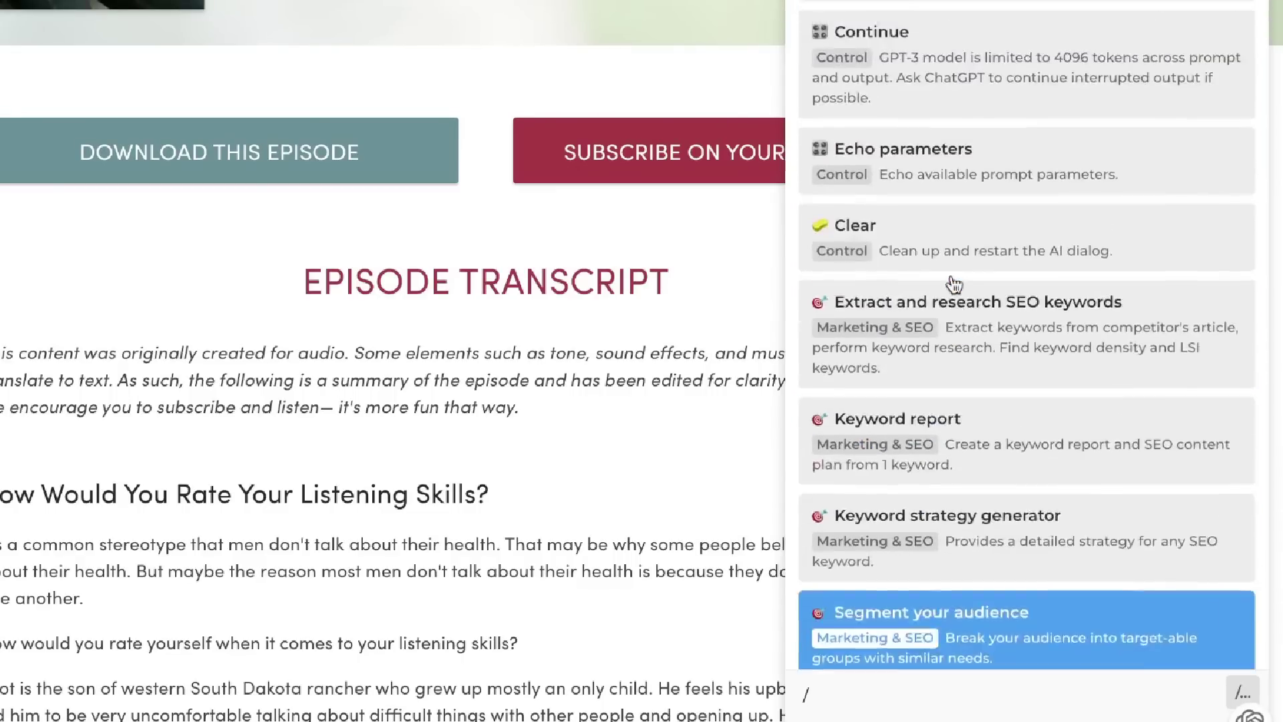
{"action": "scroll", "coordinate": [955, 284], "scroll_direction": "up", "scroll_amount": 3}
{"action": "scroll", "coordinate": [925, 292], "scroll_direction": "up", "scroll_amount": 10}
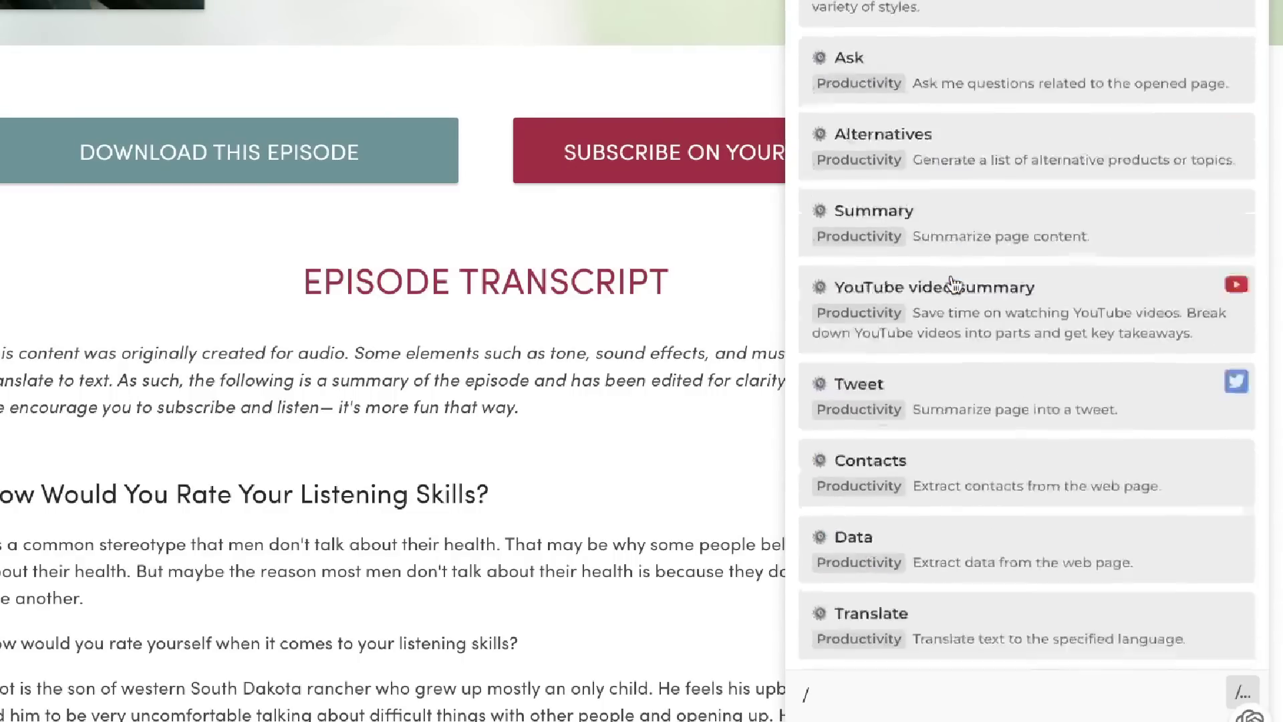
{"action": "scroll", "coordinate": [960, 292], "scroll_direction": "down", "scroll_amount": 13}
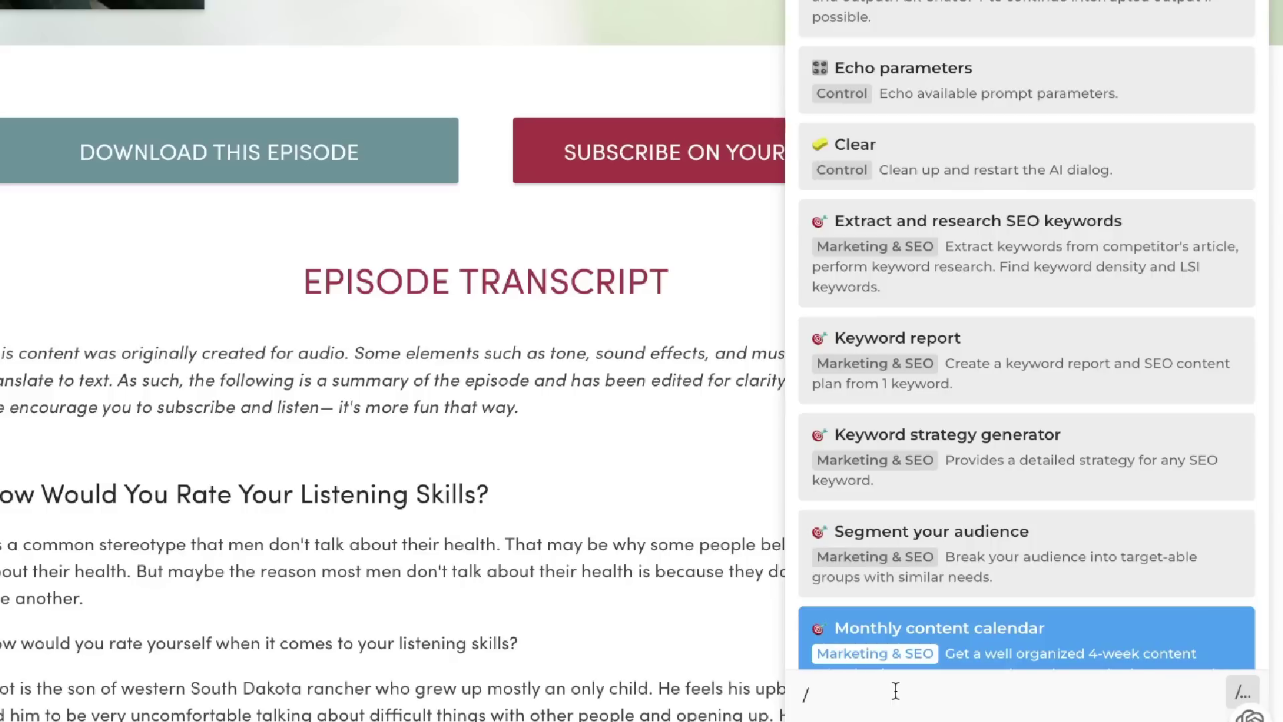
{"action": "type", "text": "seo"}
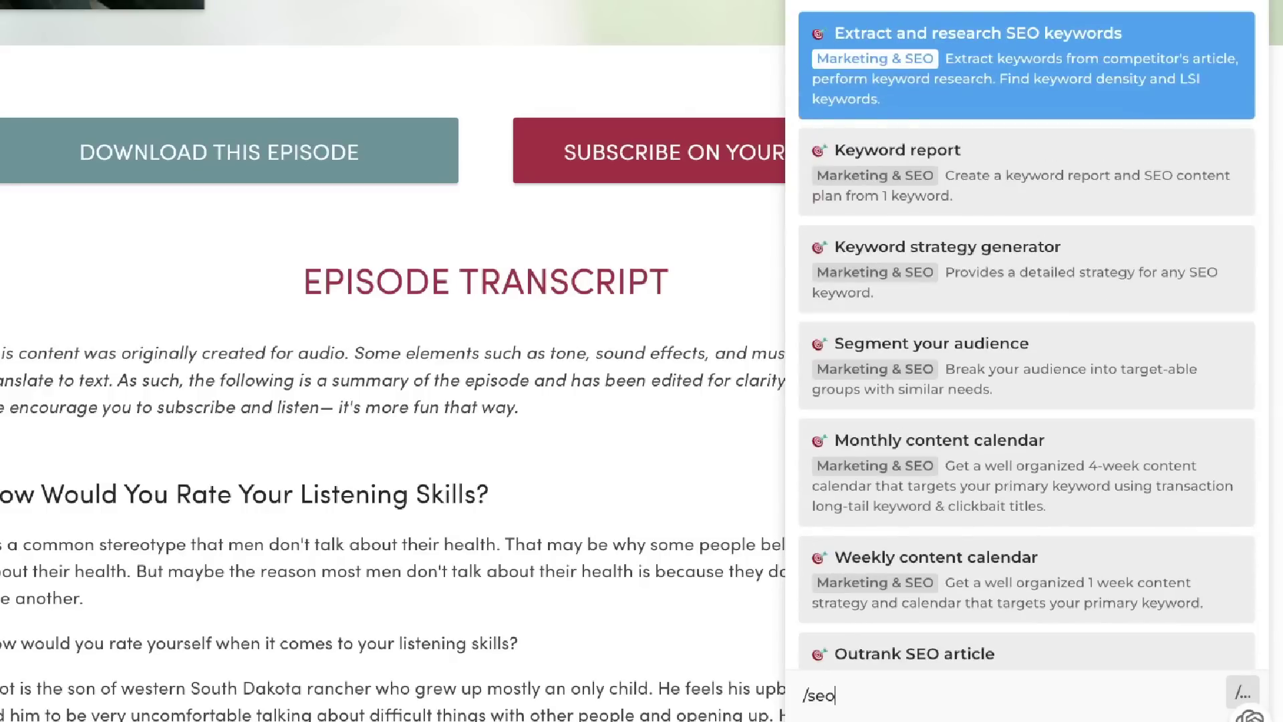
{"action": "key", "text": "BackSpace"}
{"action": "key", "text": "BackSpace"}
{"action": "key", "text": "BackSpace"}
Filter the HARPA commands by "keyword" and start the "Extract and research SEO keywords" command
{"action": "type", "text": "keyword"}
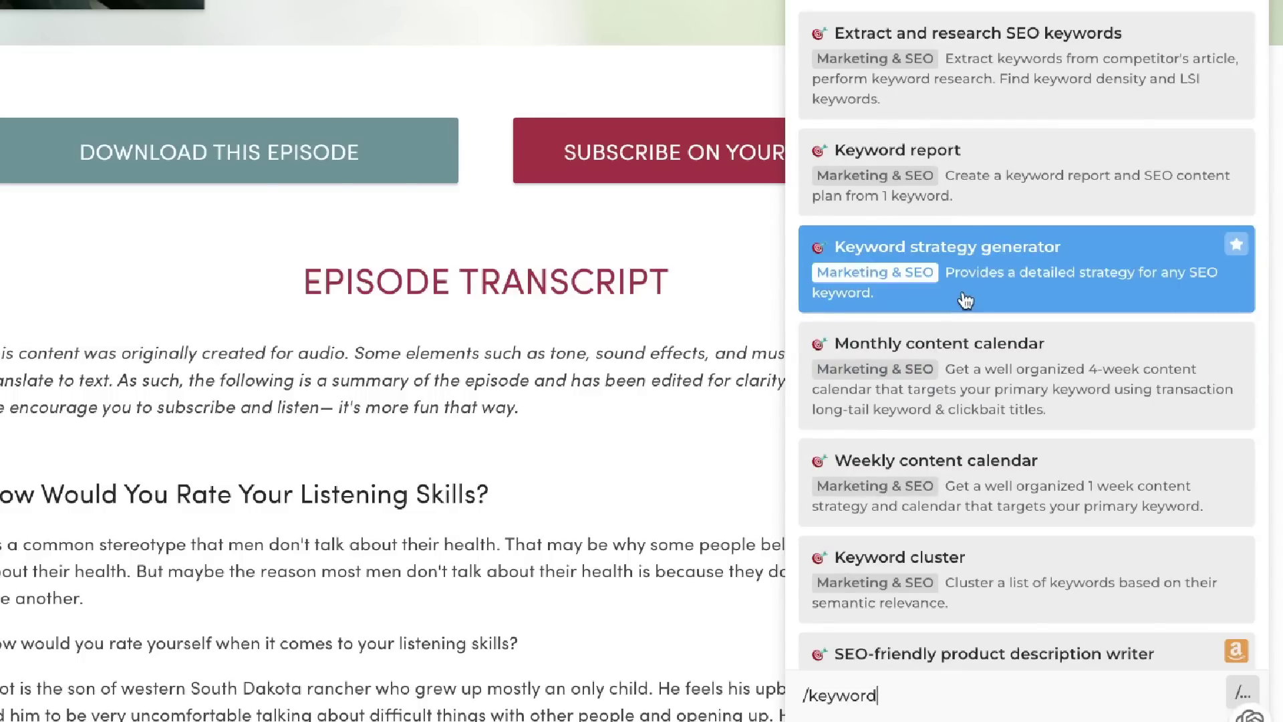
{"action": "key", "text": "Return"}
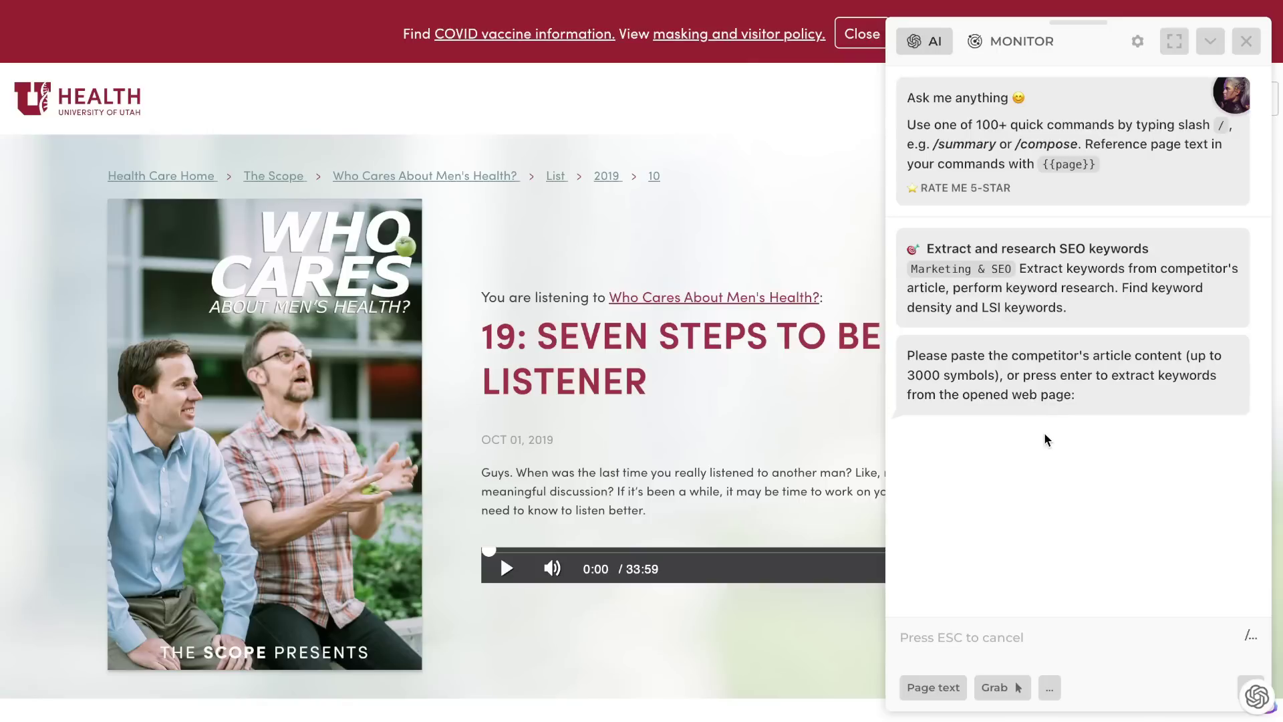
Extract the SEO keywords from the open University of Utah page and review the keyword, density and LSI table
{"action": "key", "text": "Return"}
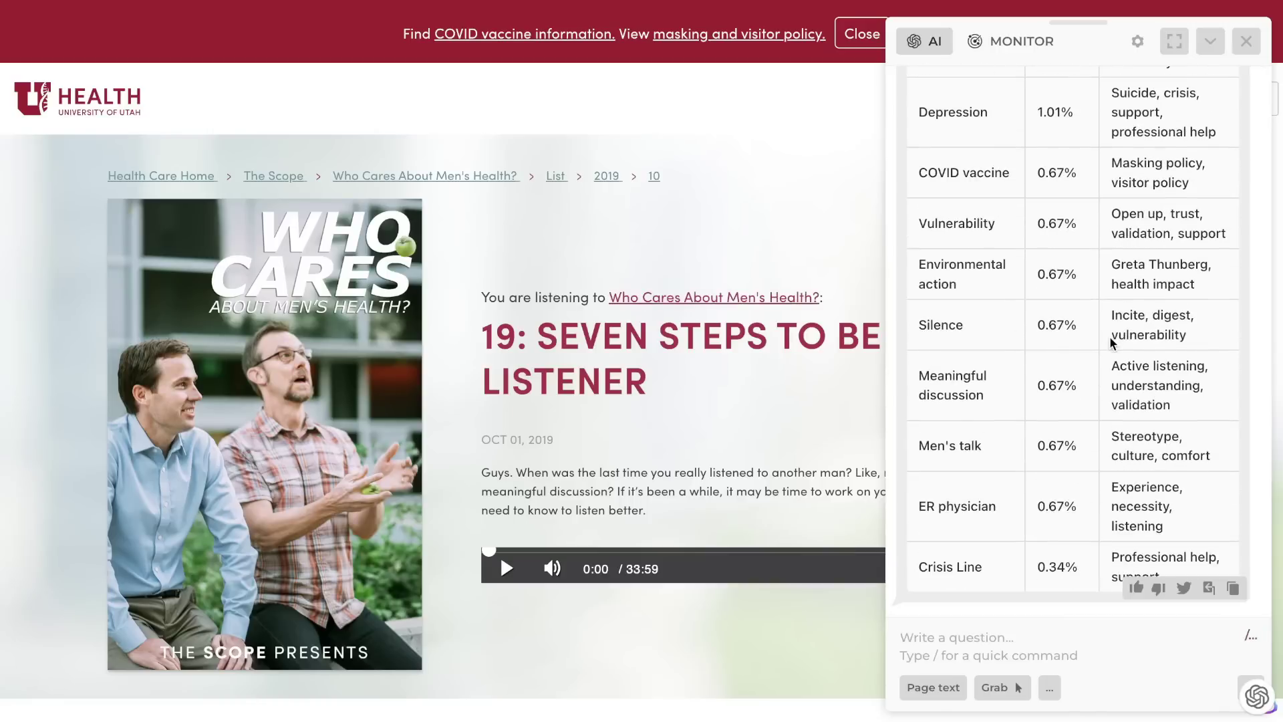
{"action": "scroll", "coordinate": [1113, 343], "scroll_direction": "up", "scroll_amount": 5}
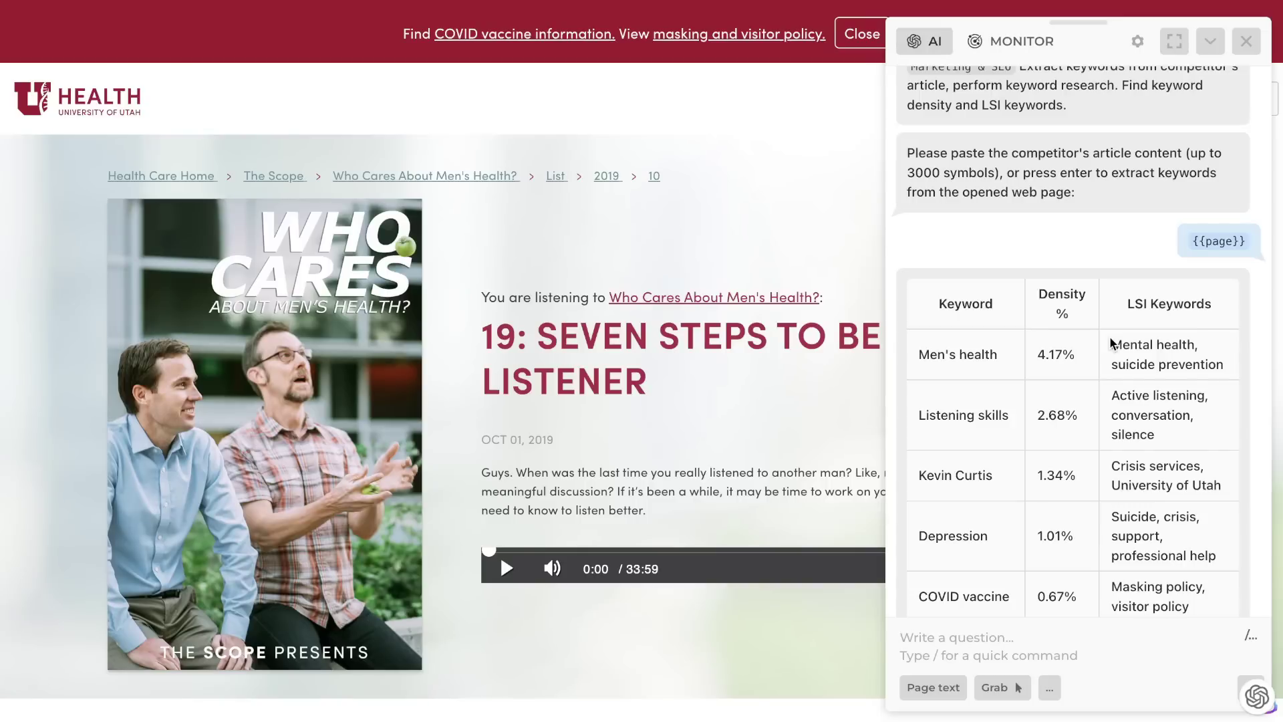
{"action": "scroll", "coordinate": [1113, 343], "scroll_direction": "down", "scroll_amount": 1}
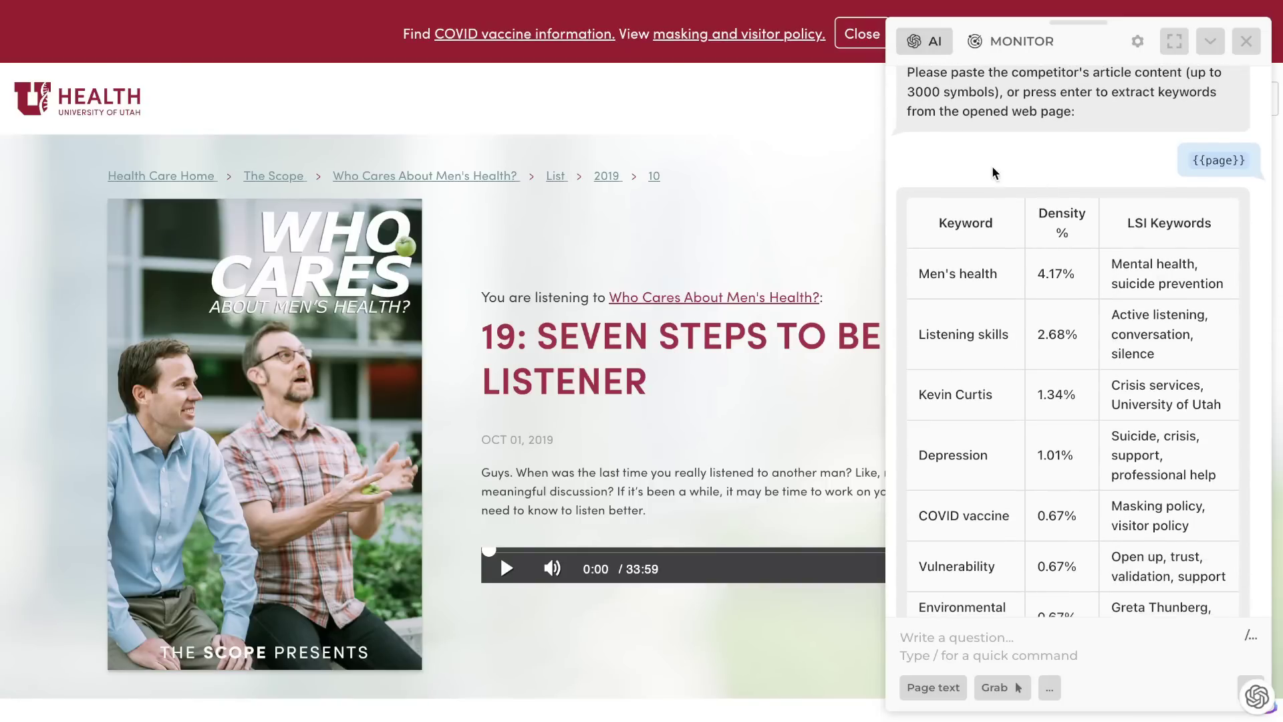
Copy the University of Utah keyword table into the System message of the OpenAI Playground
{"action": "left_click_drag", "start_coordinate": [976, 165], "coordinate": [1196, 614]}
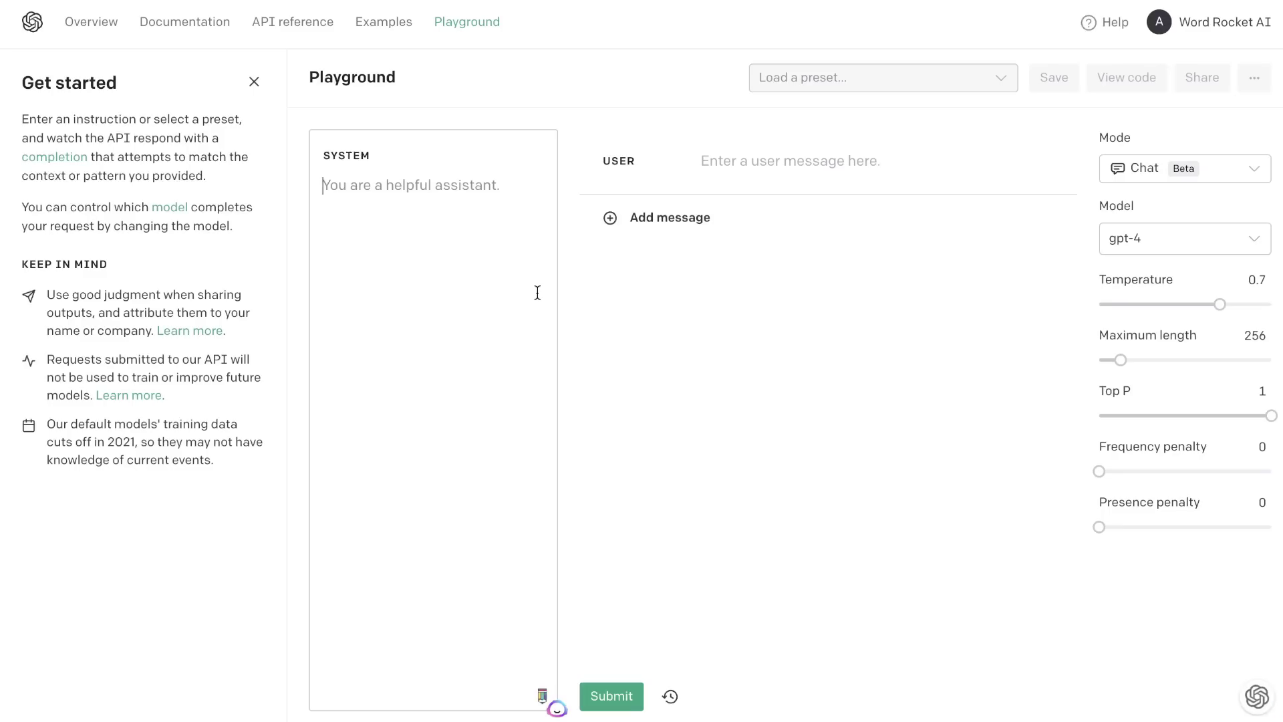
{"action": "left_click", "coordinate": [538, 292]}
{"action": "key", "text": "ctrl+v"}
Return to the Google results and open the Harvard Business Review article "How to Become a Better Listener"
{"action": "scroll", "coordinate": [496, 363], "scroll_direction": "up", "scroll_amount": 2}
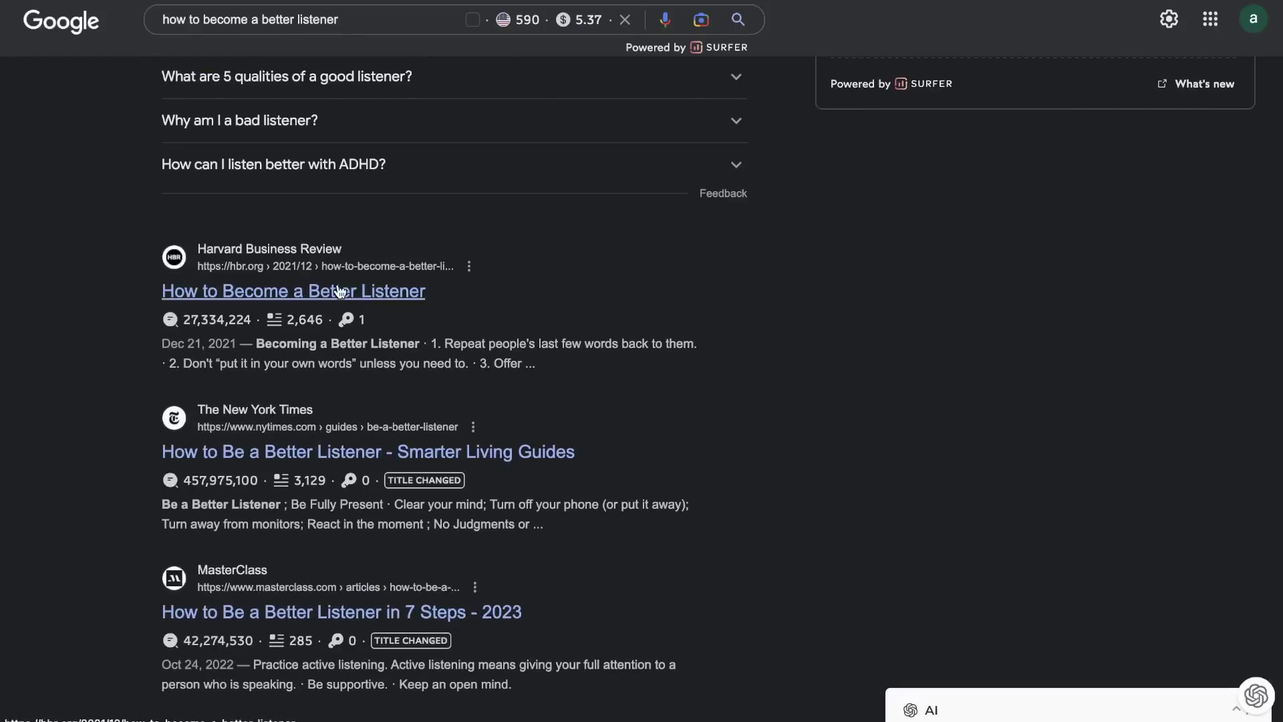
{"action": "left_click", "coordinate": [338, 291]}
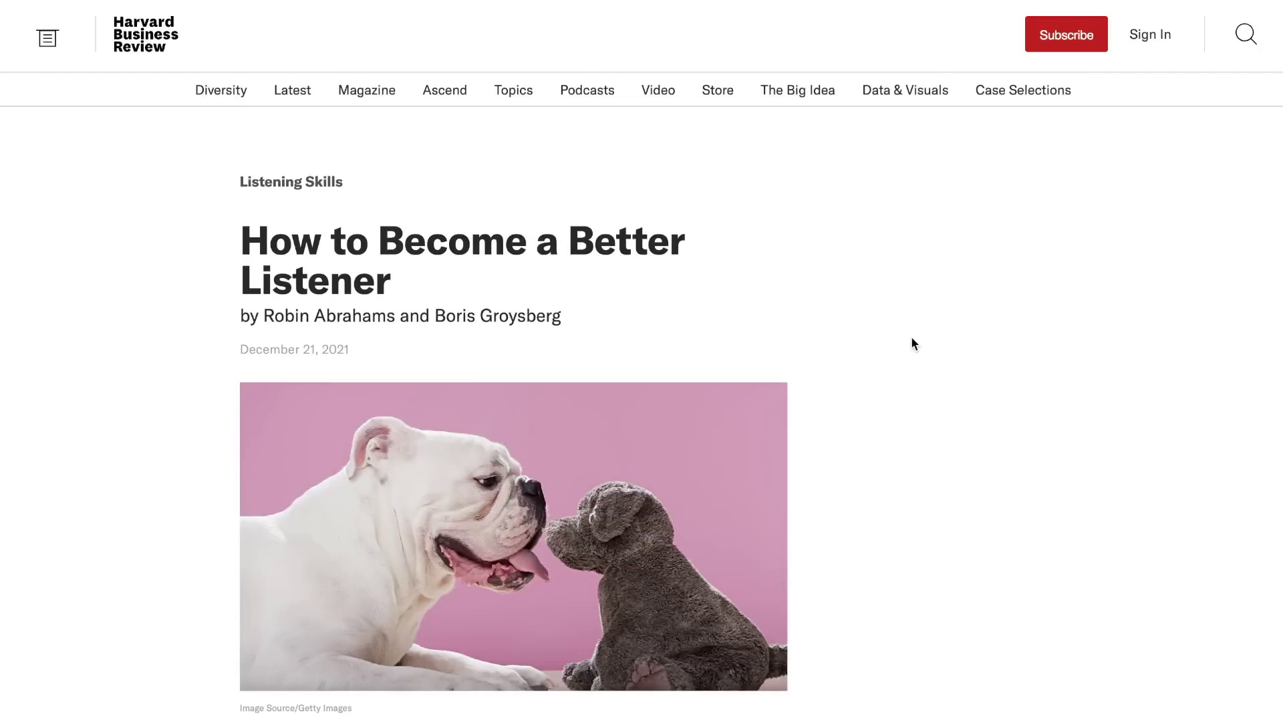
{"action": "scroll", "coordinate": [912, 338], "scroll_direction": "down", "scroll_amount": 1}
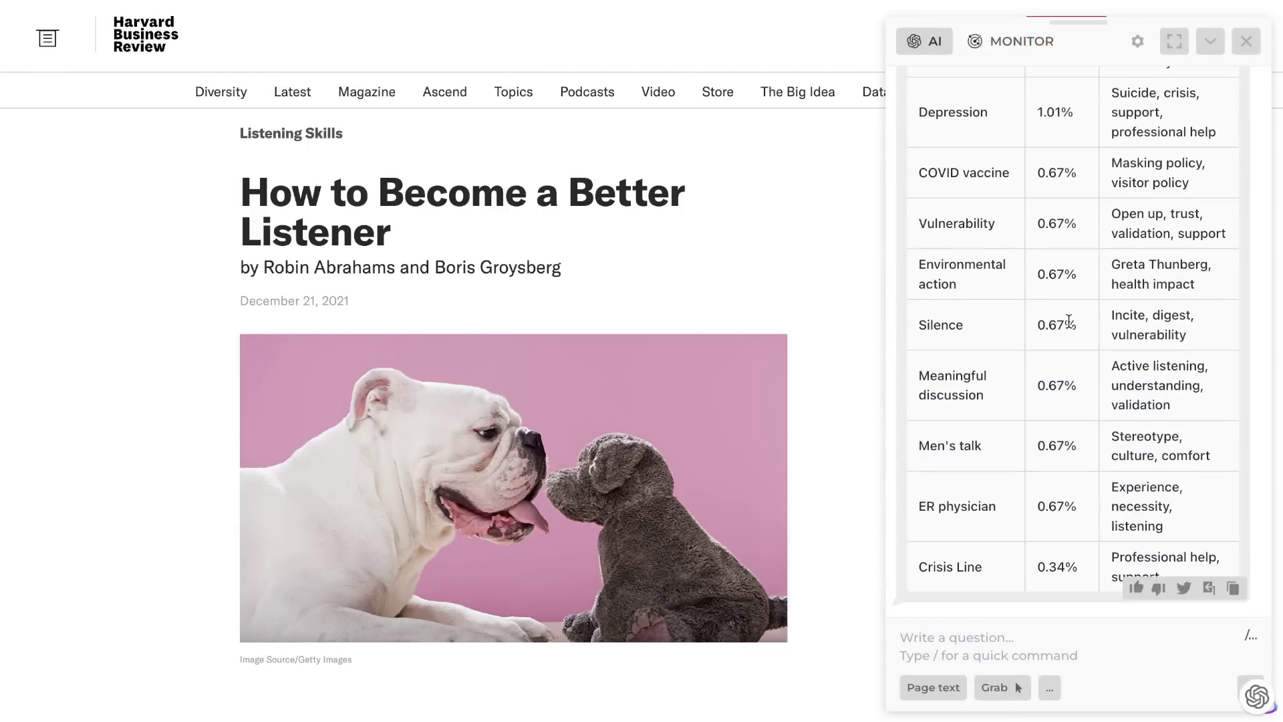
Run HARPA's "Extract and research SEO keywords" command on the Harvard Business Review article
{"action": "scroll", "coordinate": [1069, 322], "scroll_direction": "up", "scroll_amount": 5}
{"action": "scroll", "coordinate": [1069, 323], "scroll_direction": "up", "scroll_amount": 5}
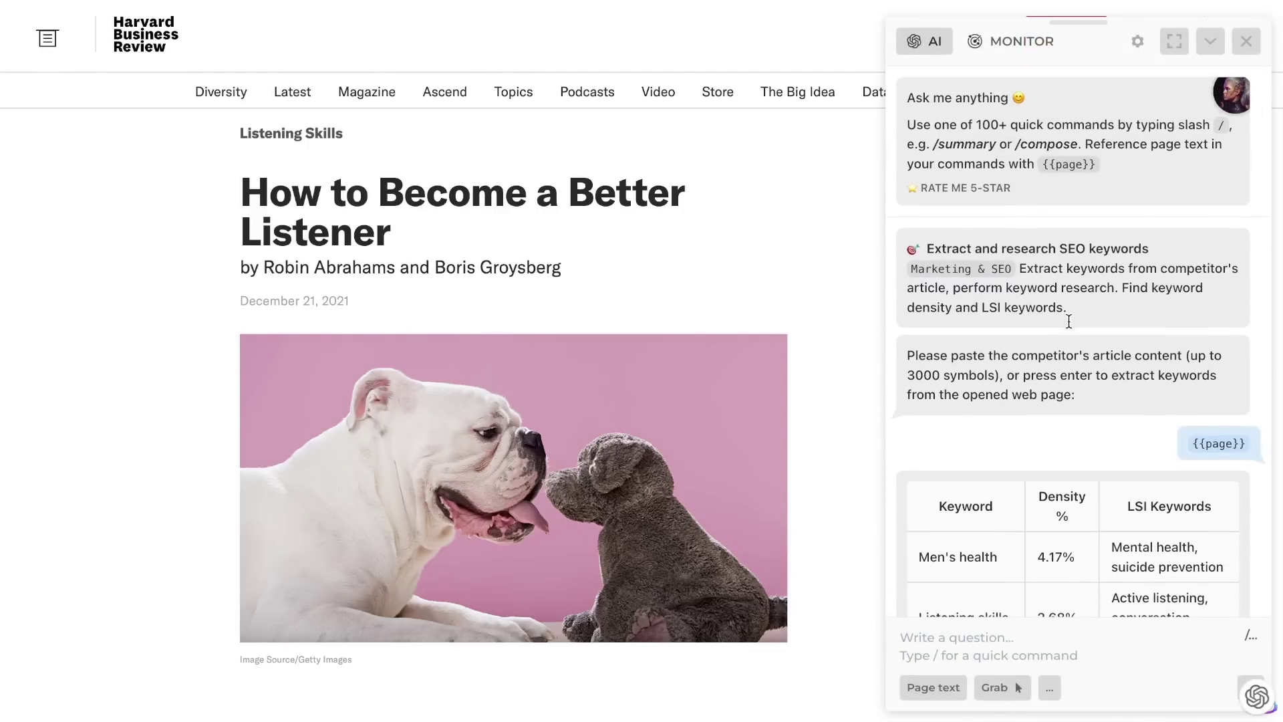
{"action": "scroll", "coordinate": [1069, 303], "scroll_direction": "down", "scroll_amount": 10}
{"action": "type", "text": "/"}
{"action": "scroll", "coordinate": [1056, 294], "scroll_direction": "down", "scroll_amount": 5}
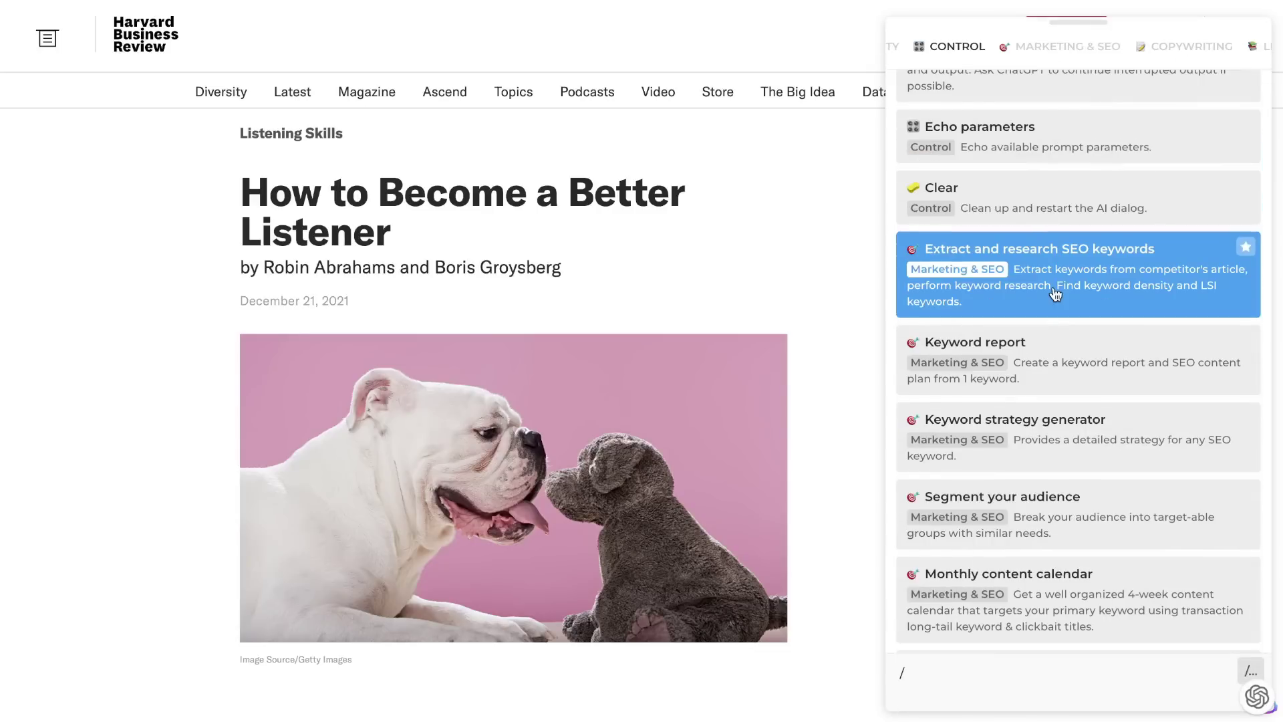
{"action": "left_click", "coordinate": [1053, 283]}
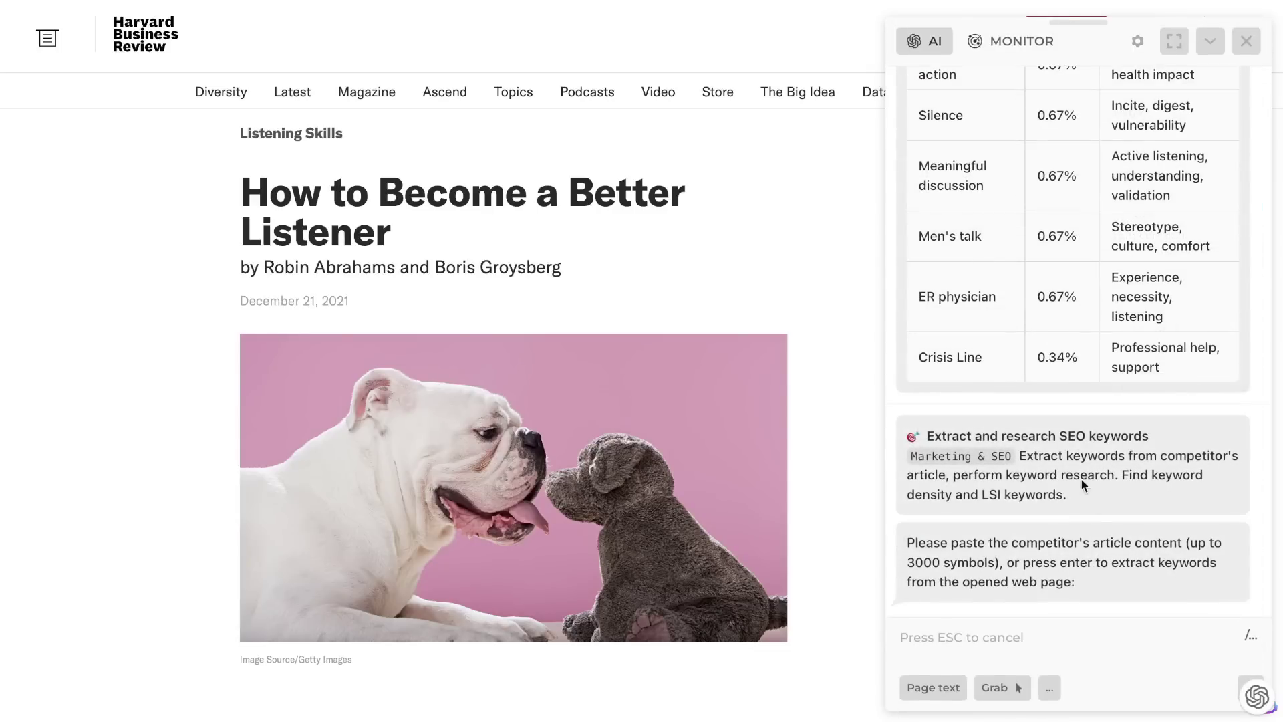
{"action": "key", "text": "Return"}
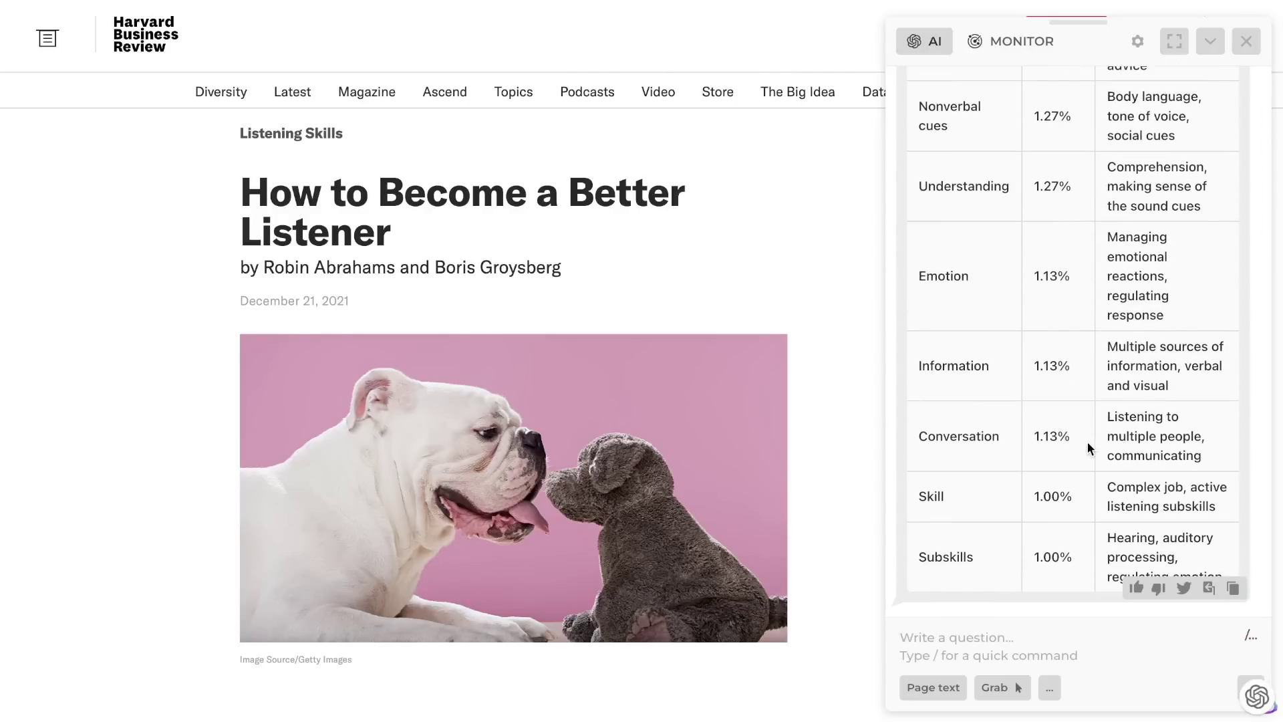
Copy the Harvard Business Review keyword table and add it below the first table in the Playground's System message
{"action": "scroll", "coordinate": [1008, 454], "scroll_direction": "up", "scroll_amount": 10}
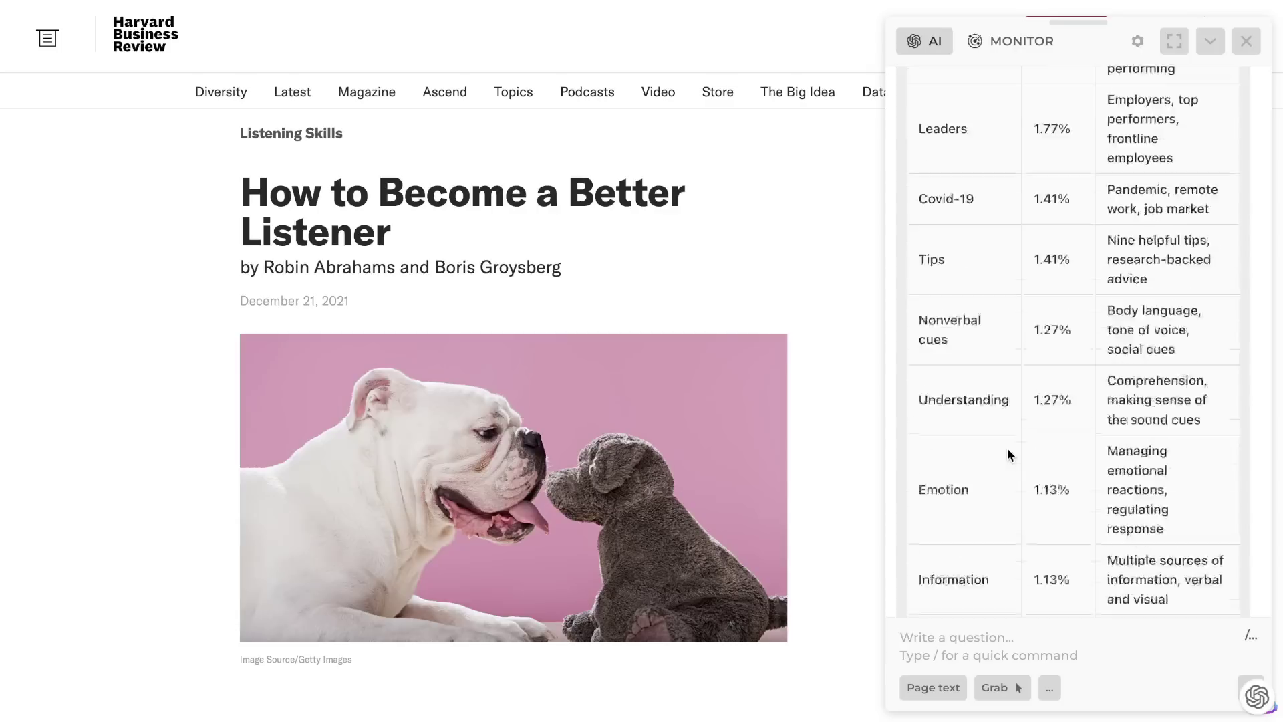
{"action": "left_click_drag", "start_coordinate": [927, 222], "coordinate": [1071, 668]}
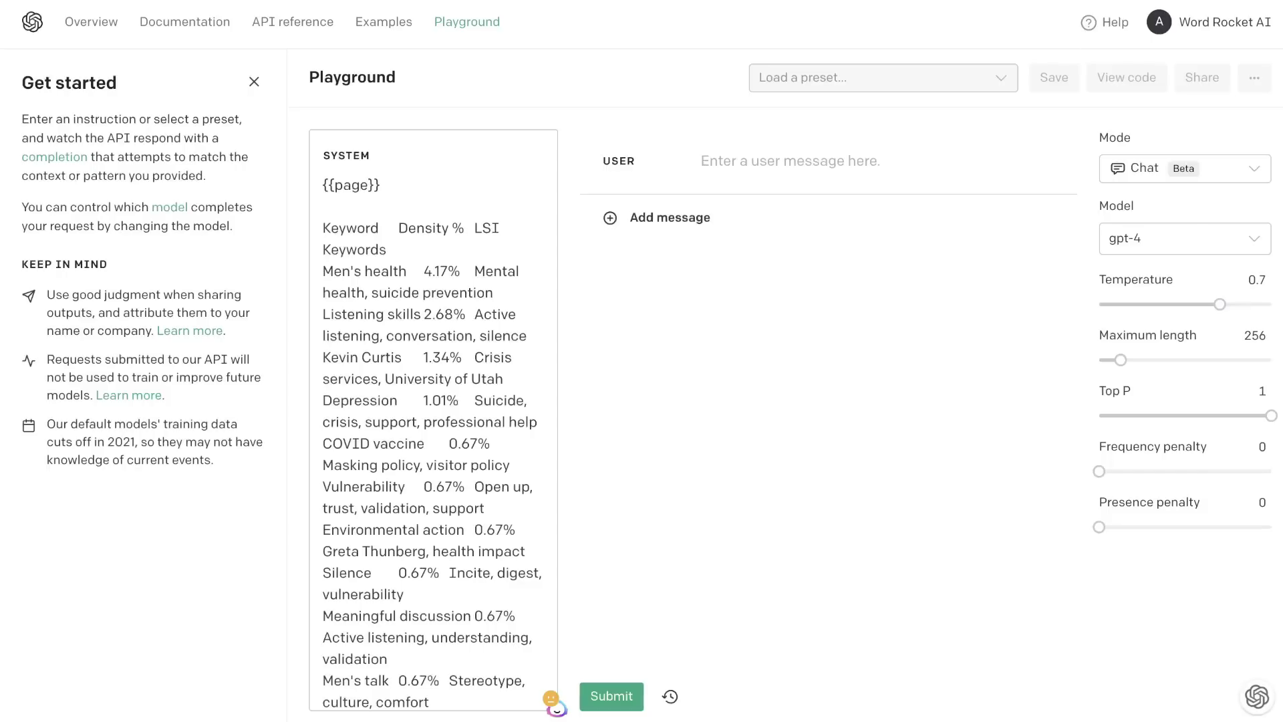
{"action": "scroll", "coordinate": [498, 454], "scroll_direction": "down", "scroll_amount": 2}
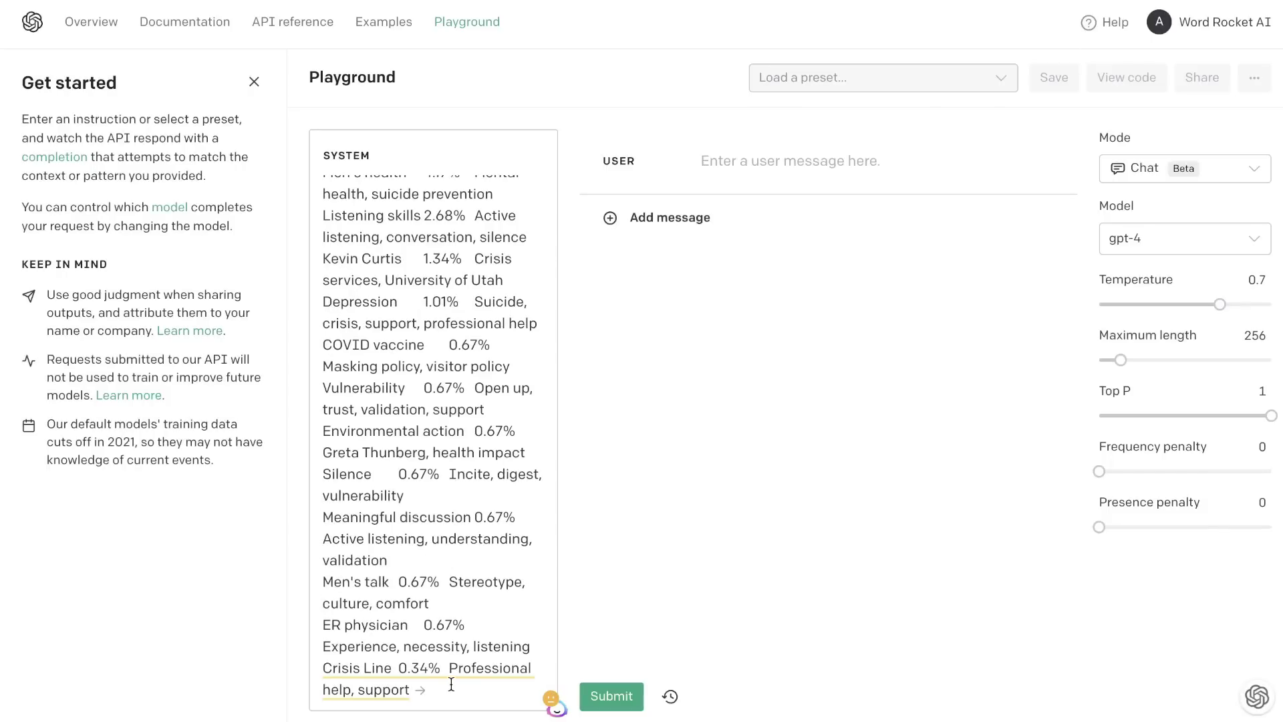
{"action": "scroll", "coordinate": [450, 683], "scroll_direction": "down", "scroll_amount": 10}
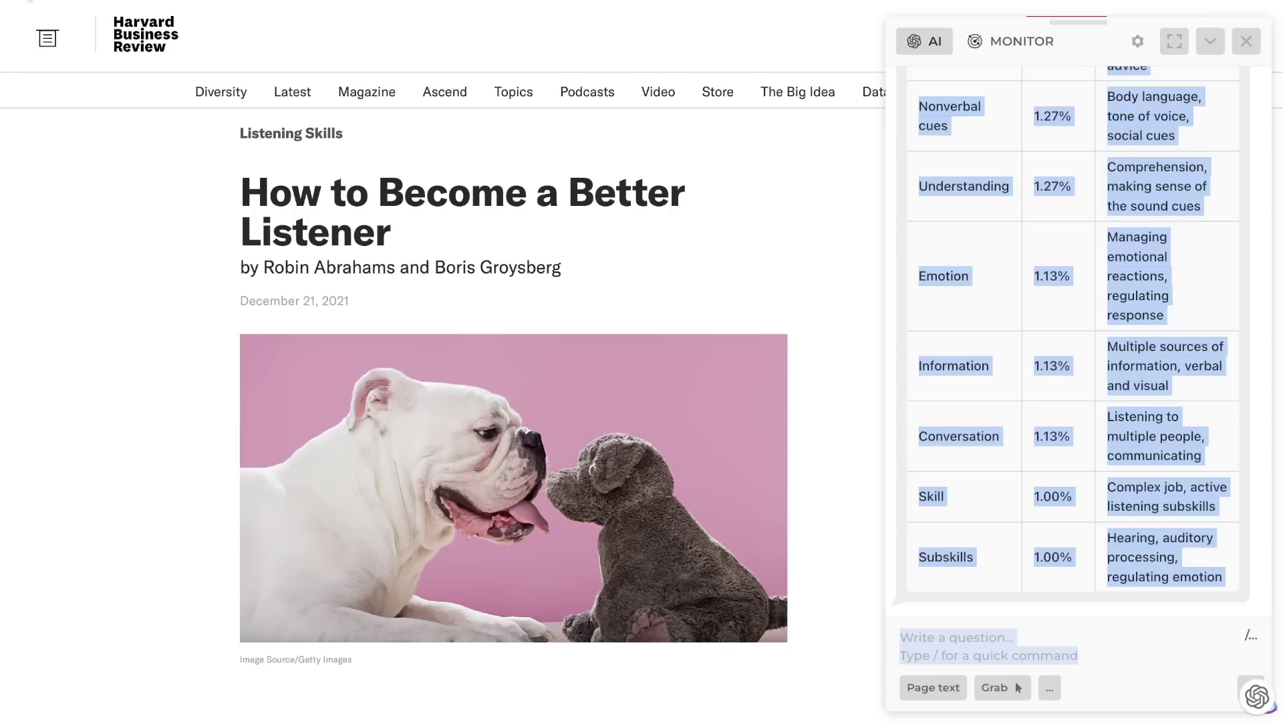
Go back to the Google results and open the New York Times guide "How to Be a Better Listener"
{"action": "key", "text": "alt+Left"}
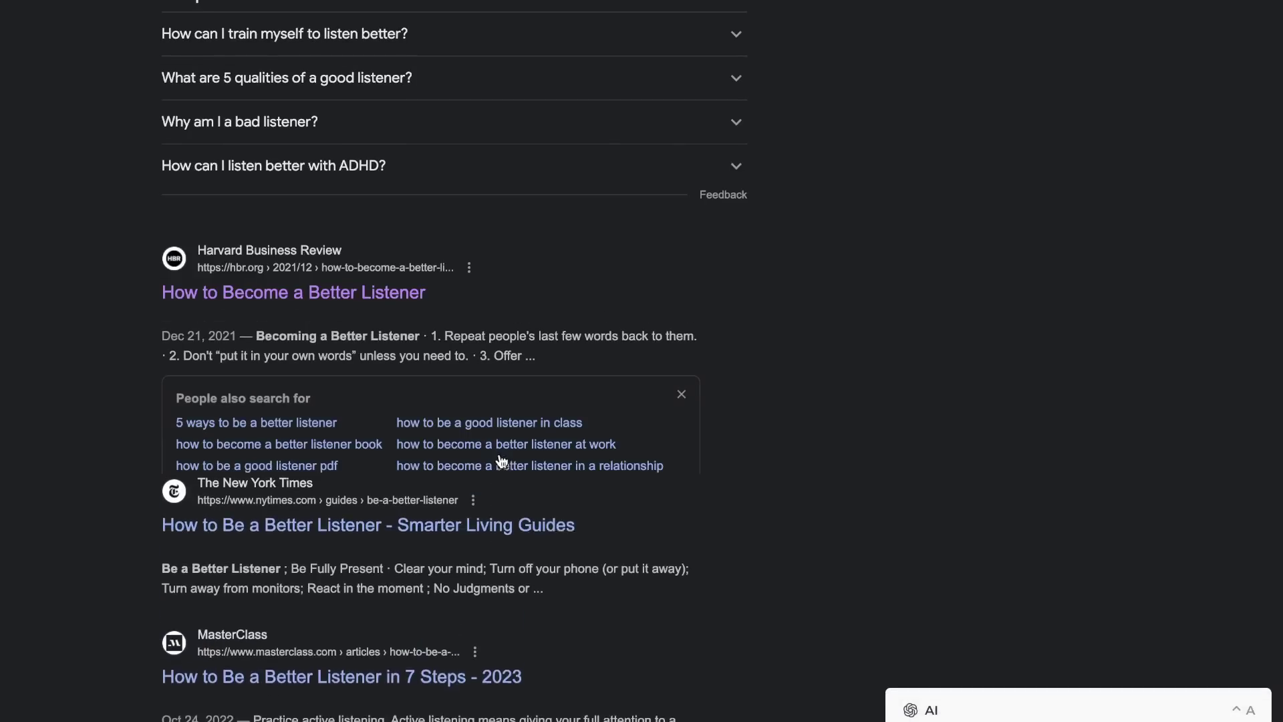
{"action": "left_click", "coordinate": [455, 572]}
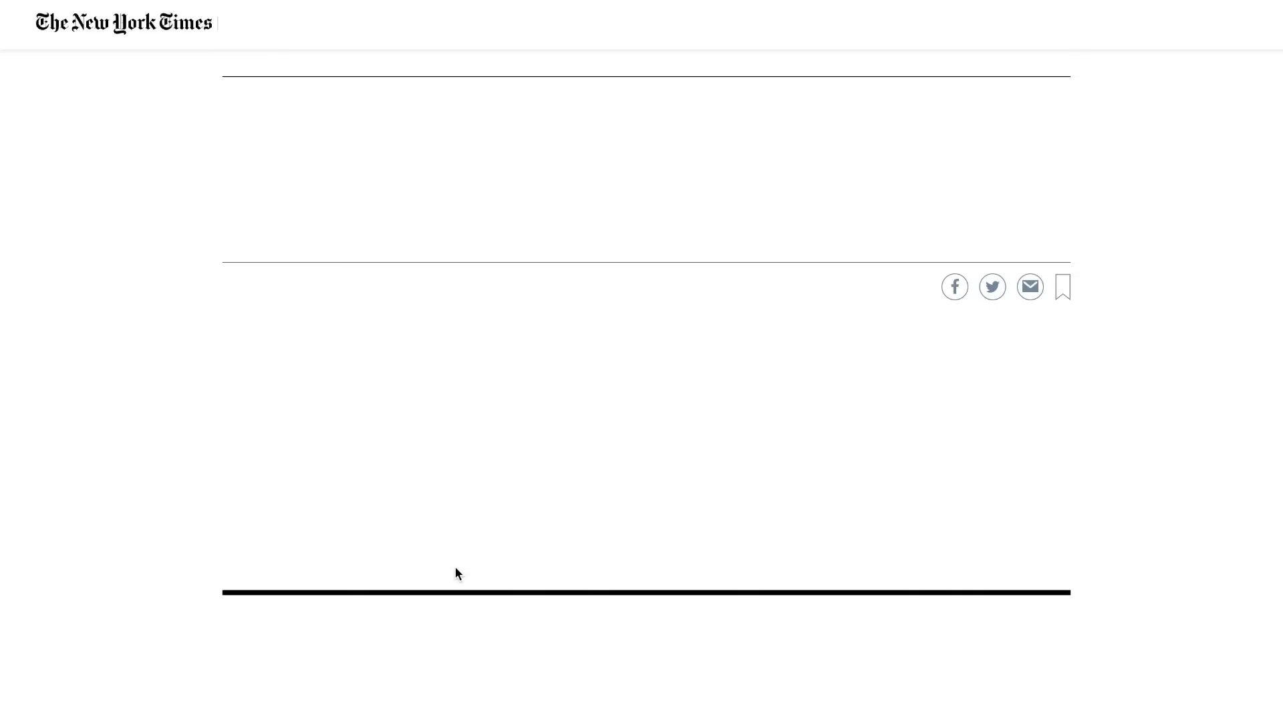
{"action": "scroll", "coordinate": [714, 476], "scroll_direction": "down", "scroll_amount": 5}
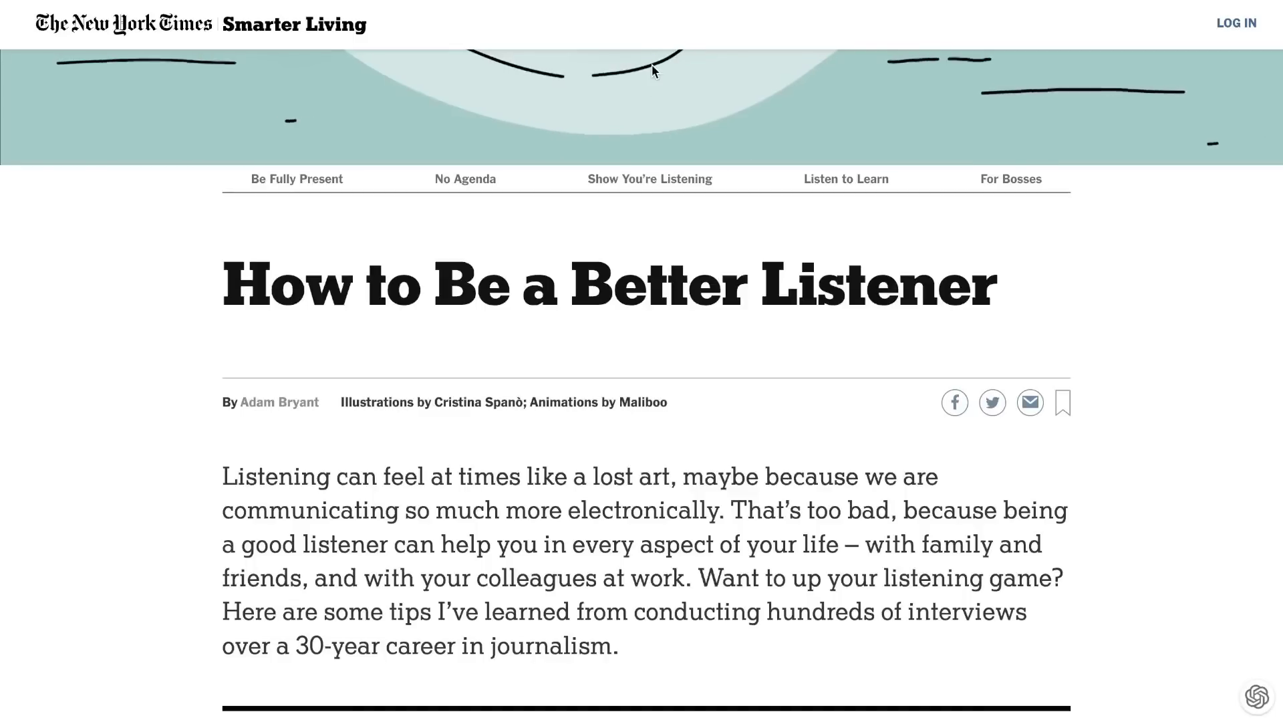
Filter the HARPA commands by "seo" and run "Topic authority" for the keyword "how to become a better listener"
{"action": "key", "text": "alt+a"}
{"action": "type", "text": "/"}
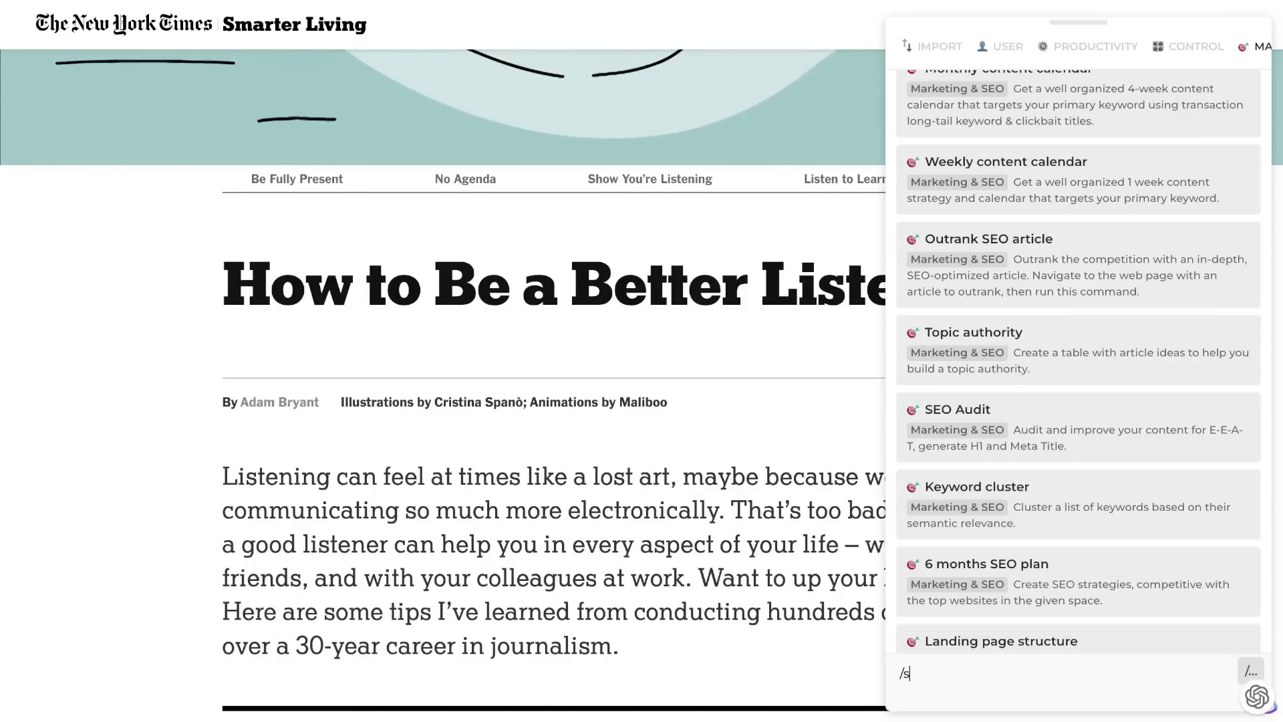
{"action": "type", "text": "seo"}
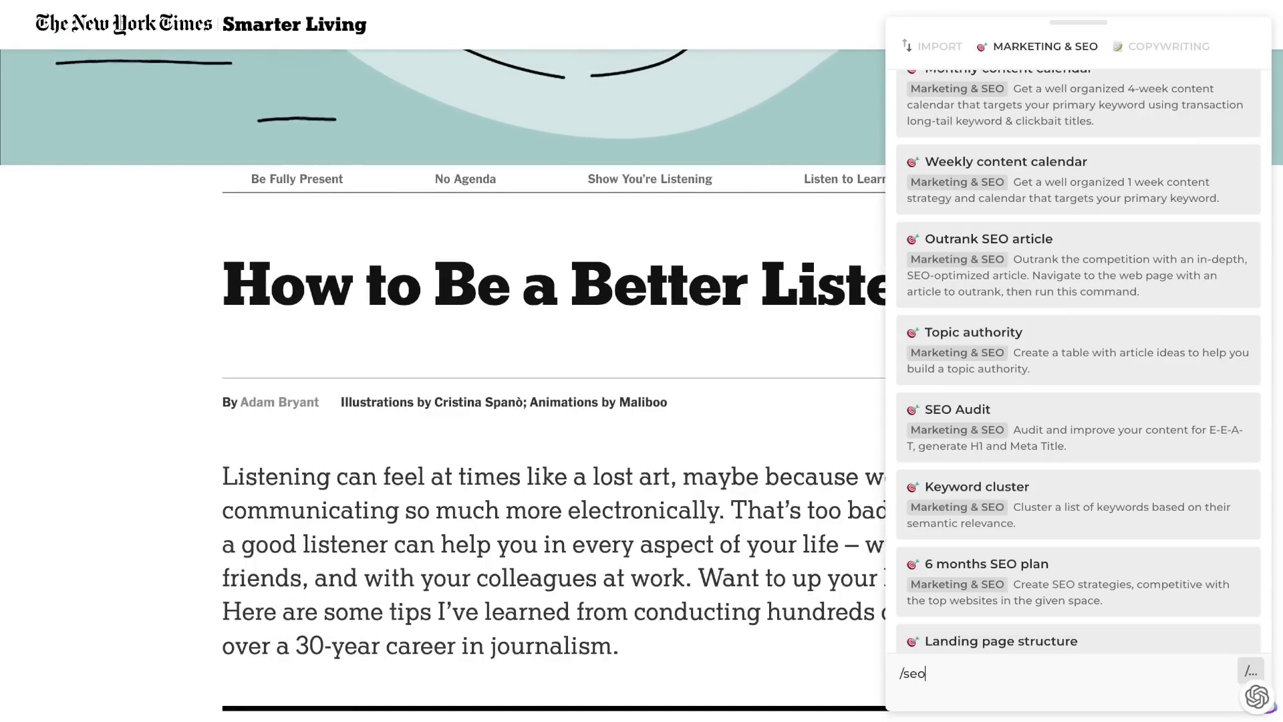
{"action": "left_click", "coordinate": [1110, 367]}
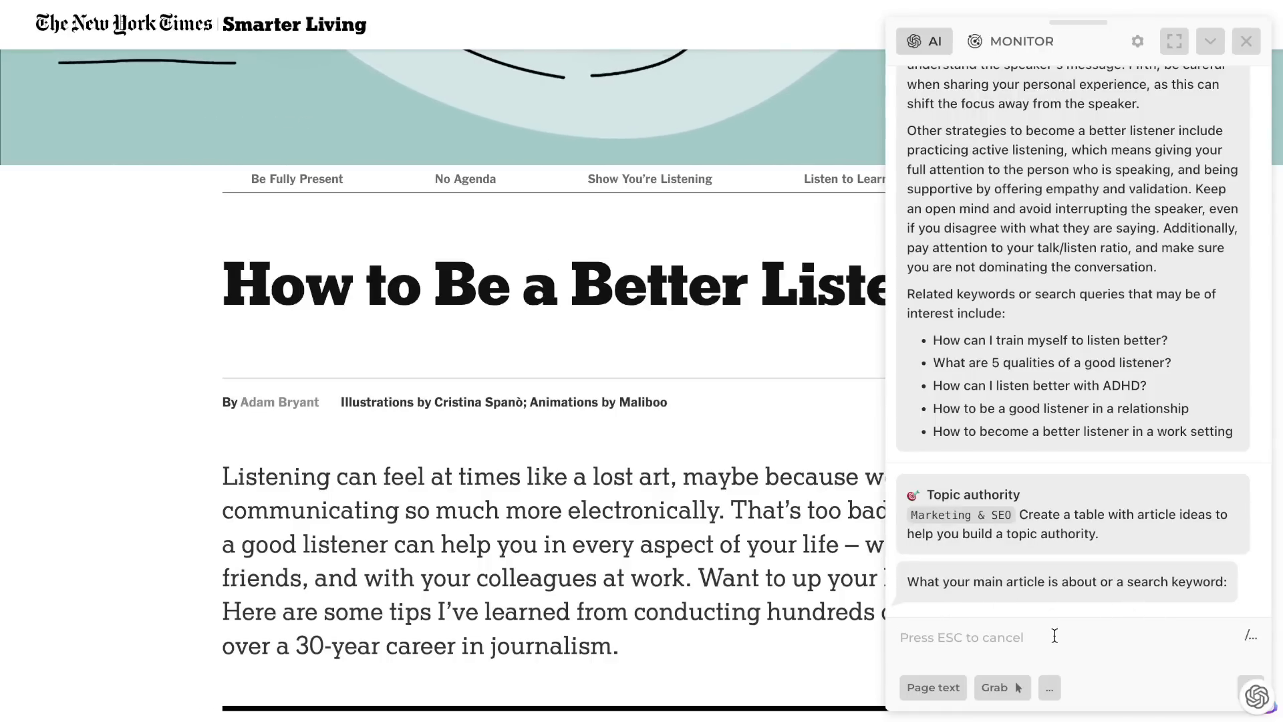
{"action": "type", "text": "how to become a better listener"}
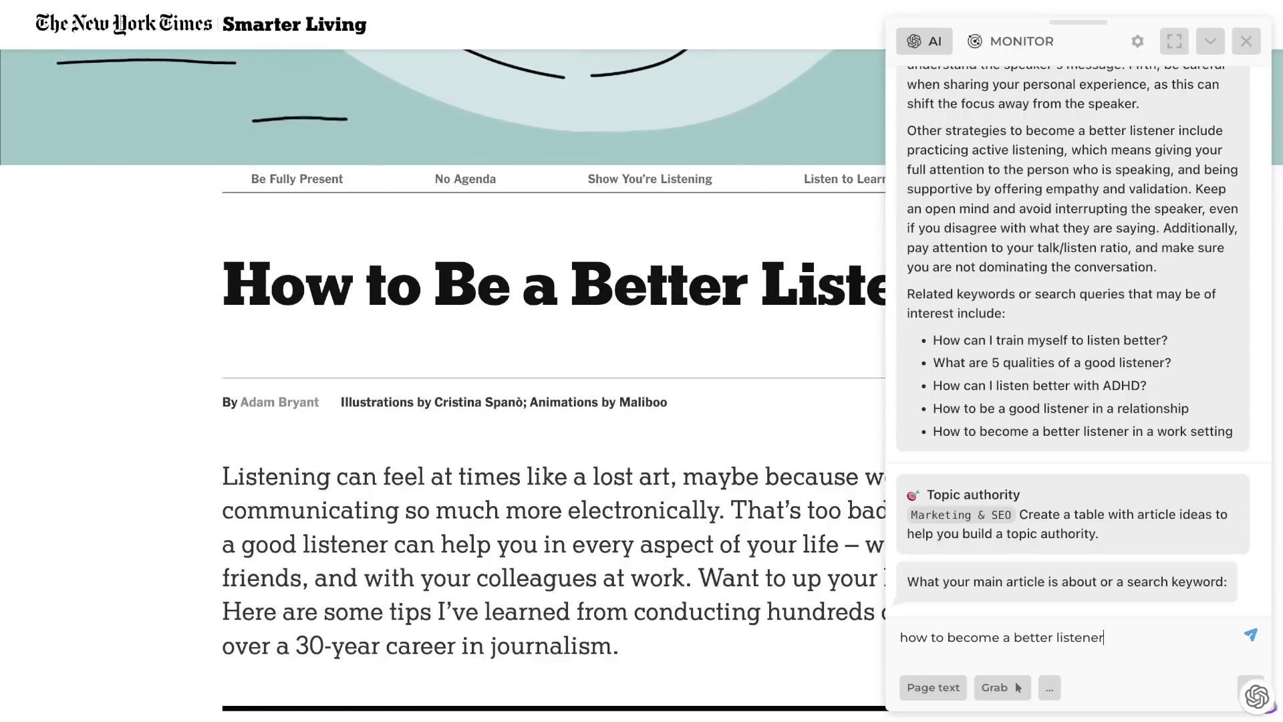
{"action": "key", "text": "Return"}
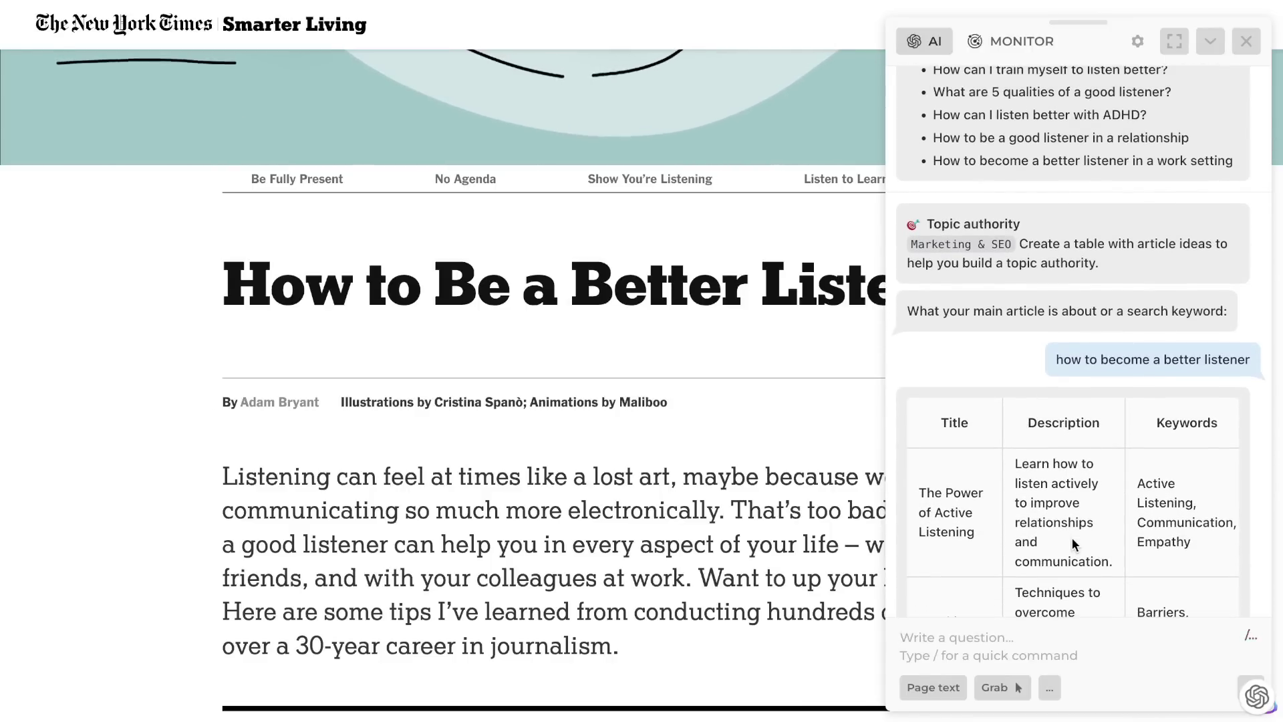
Add the article ideas table to the Playground's System message under the heading "label: topical authority"
{"action": "scroll", "coordinate": [1075, 545], "scroll_direction": "down", "scroll_amount": 4}
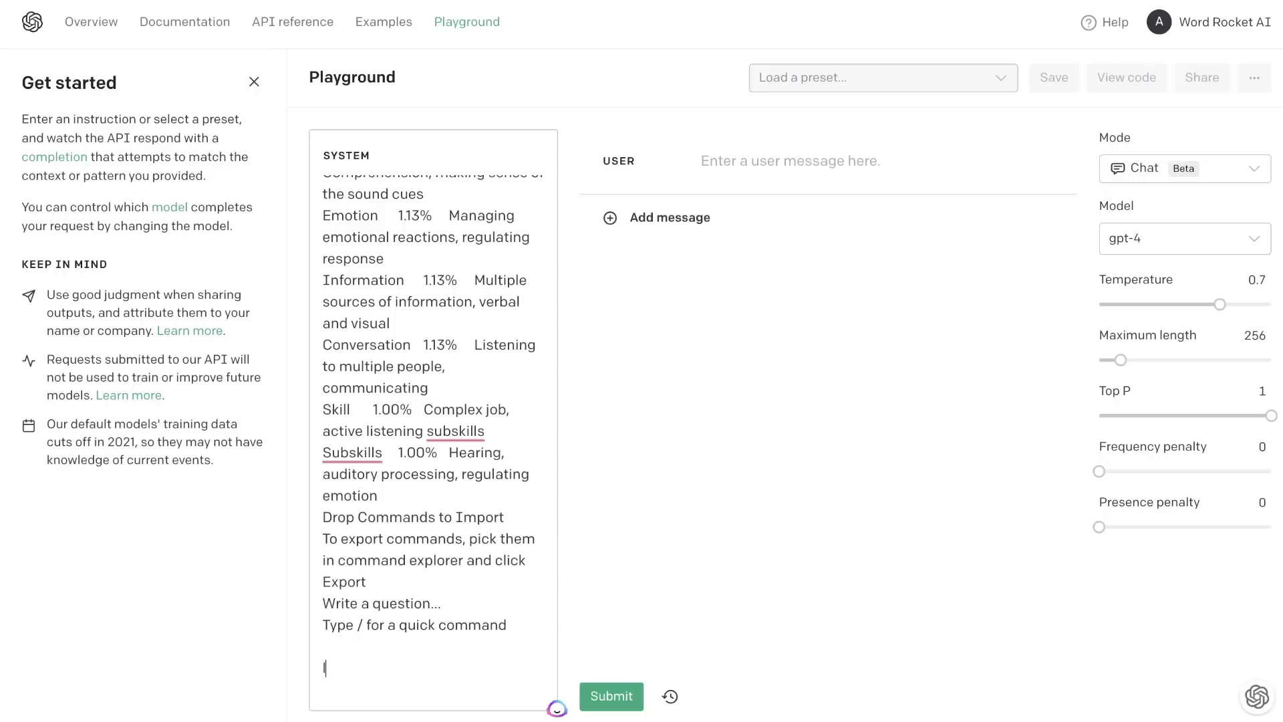
{"action": "type", "text": "label: topicll author"}
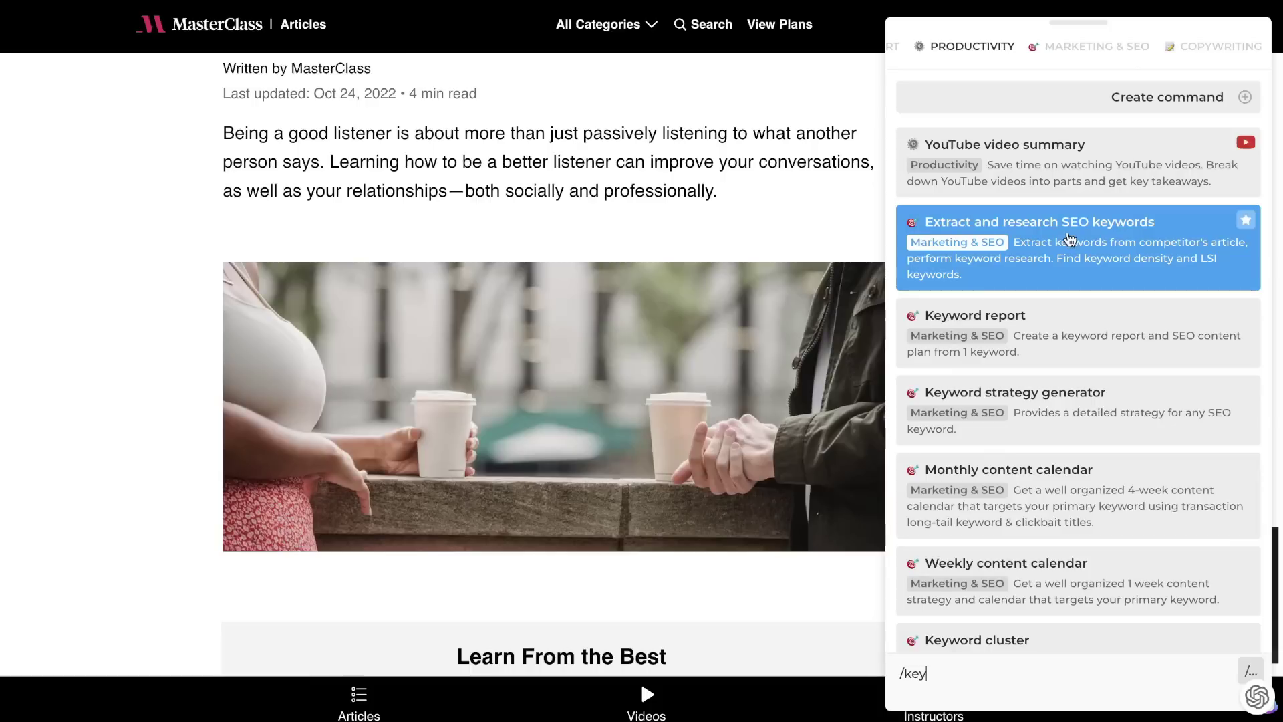
Extract the SEO keywords from the MasterClass article and add the table after the Harvard Business Review keywords in the Playground's System message
{"action": "left_click", "coordinate": [1069, 240]}
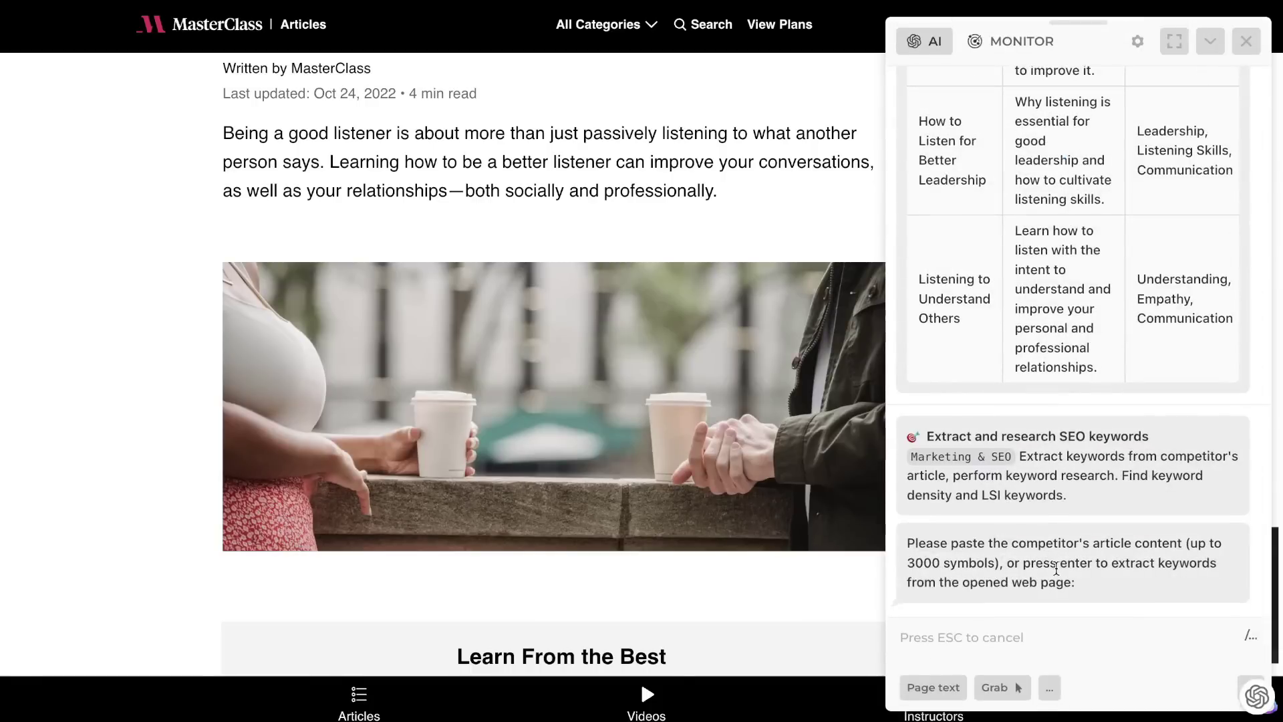
{"action": "key", "text": "Return"}
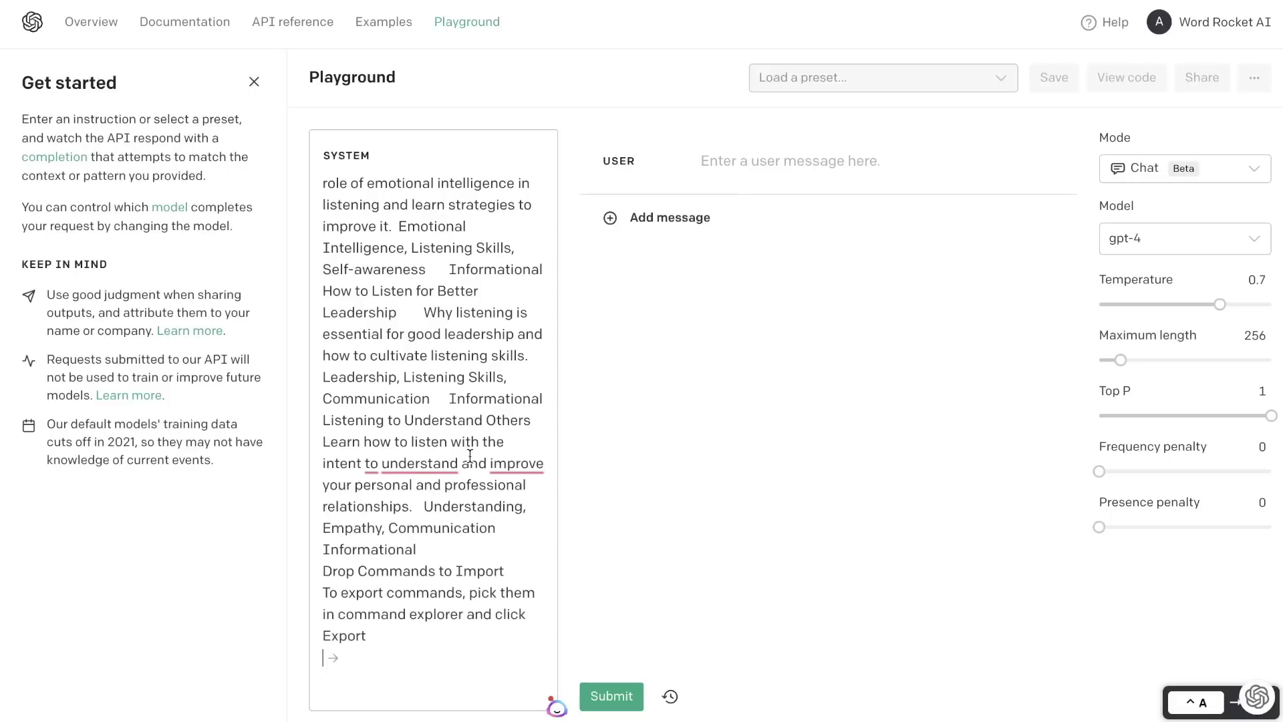
{"action": "scroll", "coordinate": [415, 484], "scroll_direction": "up", "scroll_amount": 10}
{"action": "left_click", "coordinate": [510, 535]}
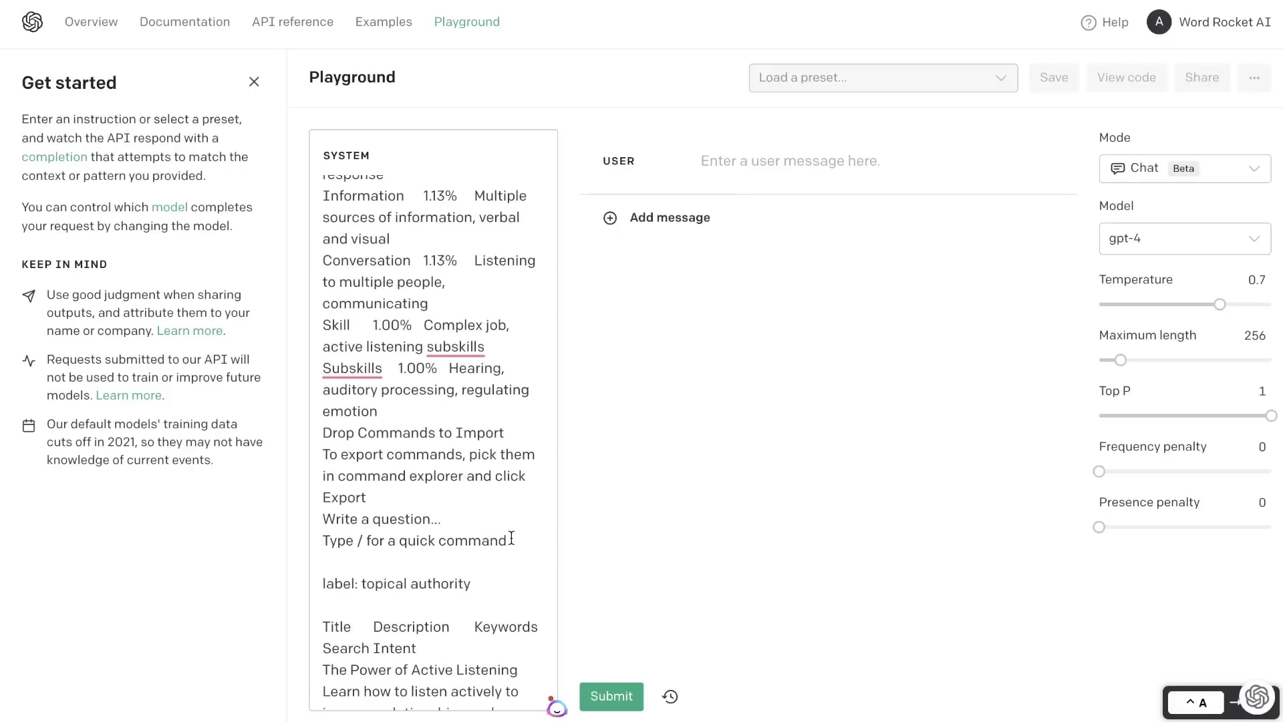
{"action": "key", "text": "ctrl+shift+End"}
{"action": "key", "text": "Delete"}
{"action": "key", "text": "Return"}
{"action": "key", "text": "ctrl+v"}
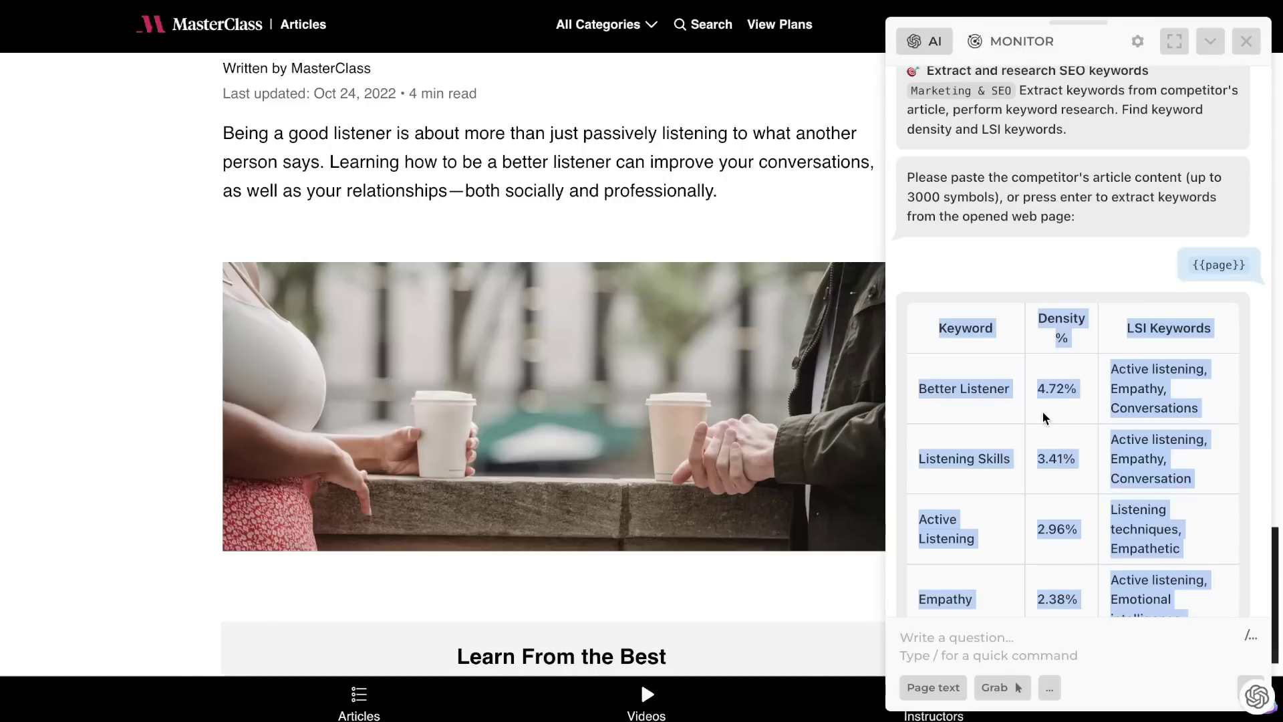
Open HARPA's quick command list over the MasterClass article
{"action": "left_click", "coordinate": [954, 650]}
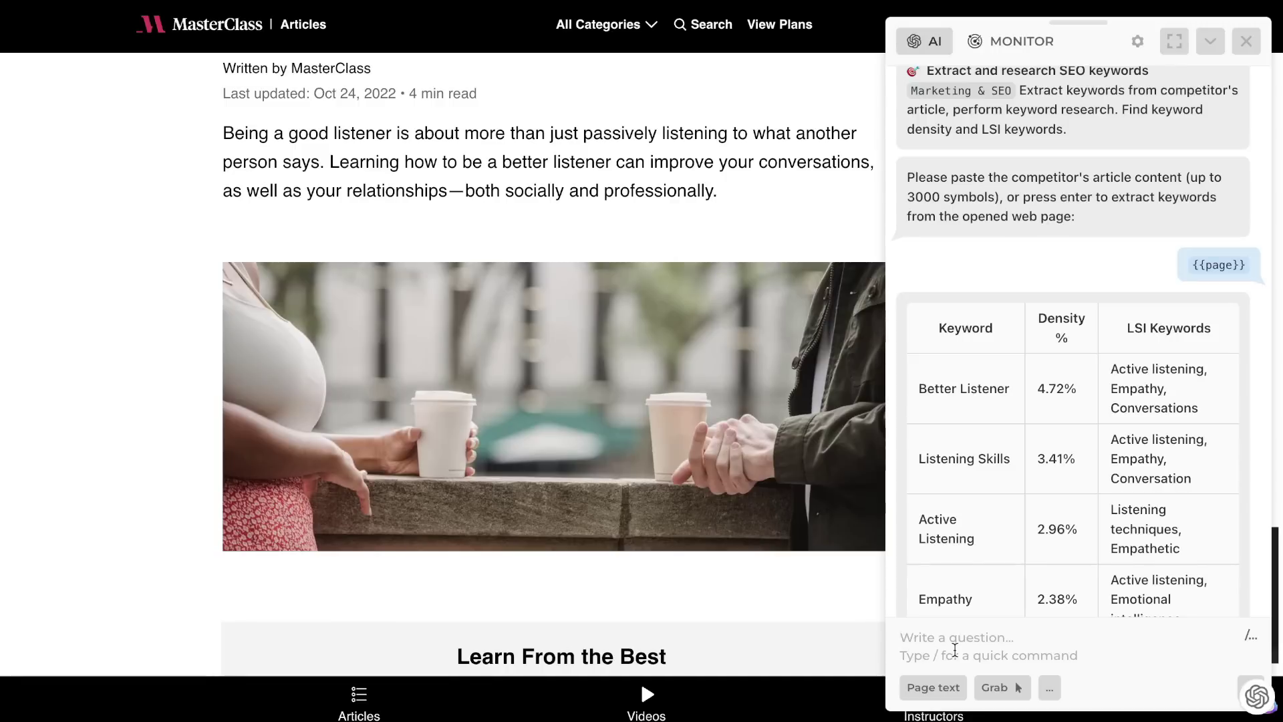
{"action": "type", "text": "/"}
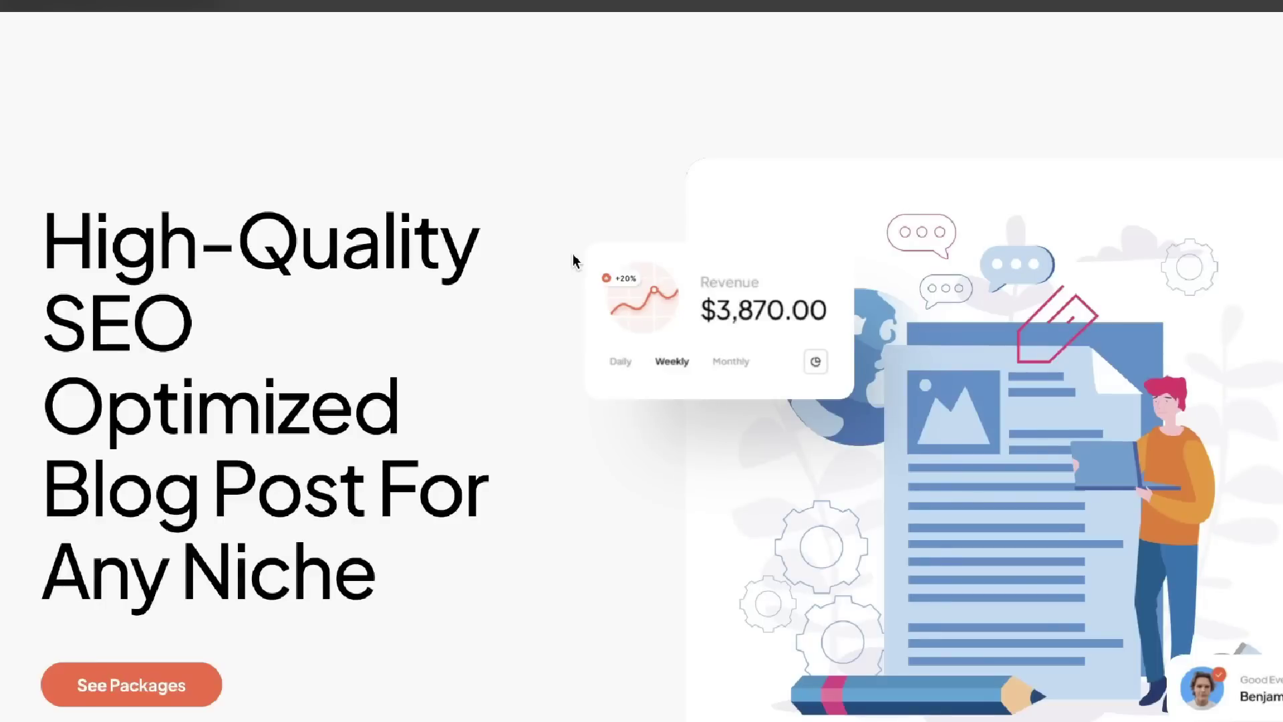
Look over the SEO blog post service's page down to its lite, Premium and Platinum packages
{"action": "scroll", "coordinate": [573, 261], "scroll_direction": "down", "scroll_amount": 1}
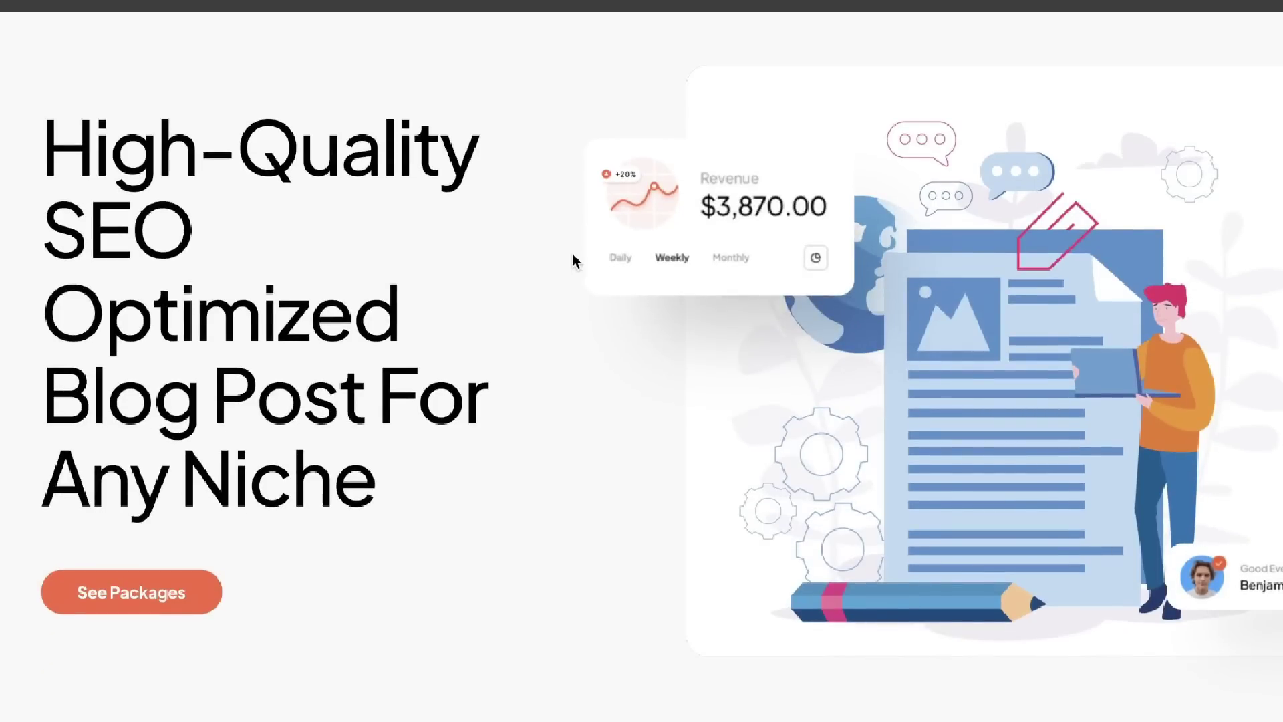
{"action": "scroll", "coordinate": [574, 260], "scroll_direction": "down", "scroll_amount": 1}
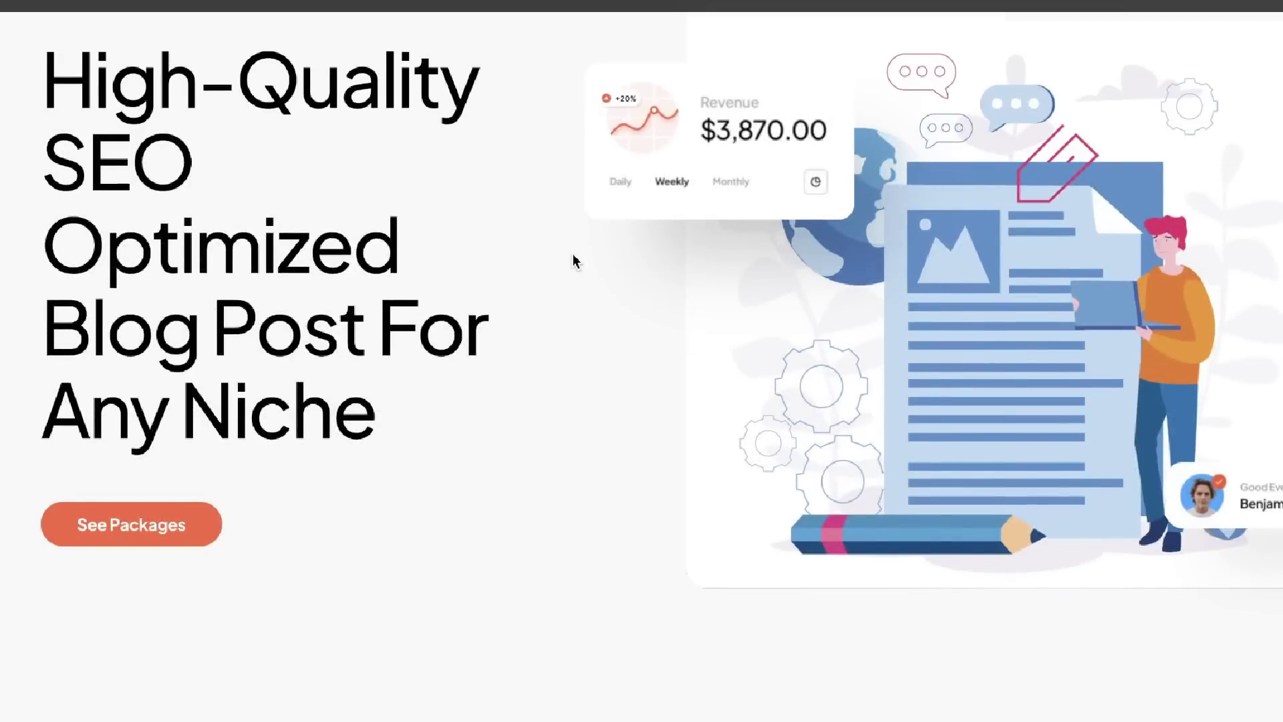
{"action": "scroll", "coordinate": [573, 256], "scroll_direction": "down", "scroll_amount": 1}
{"action": "scroll", "coordinate": [573, 261], "scroll_direction": "down", "scroll_amount": 5}
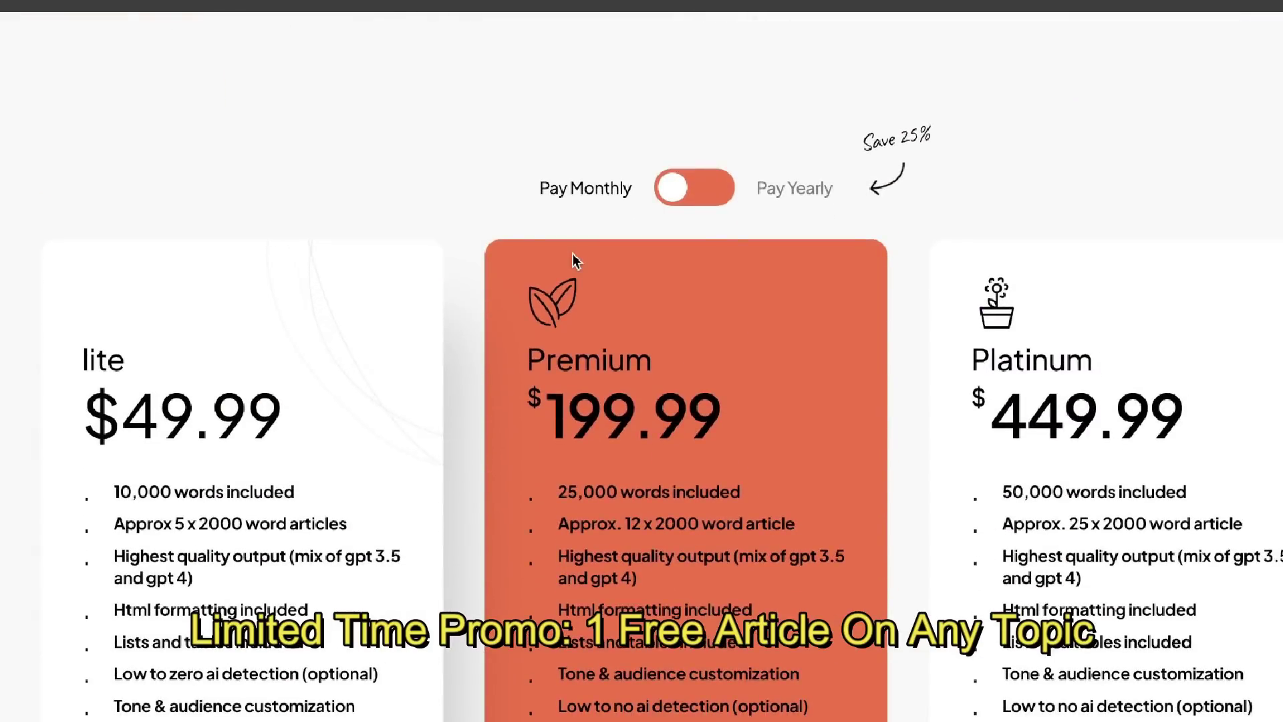
{"action": "scroll", "coordinate": [574, 259], "scroll_direction": "down", "scroll_amount": 1}
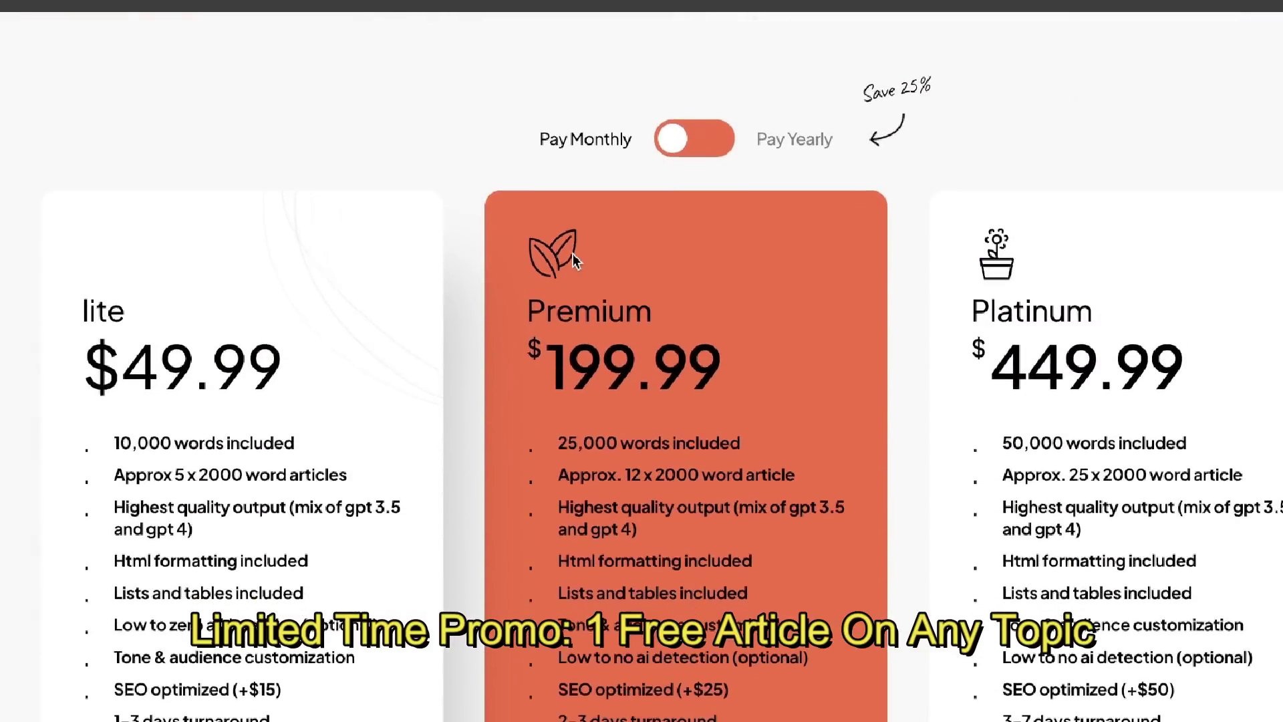
Read the contents of the lite, Premium and Platinum packages, and open the lite package's order form to view its questions
{"action": "scroll", "coordinate": [572, 255], "scroll_direction": "down", "scroll_amount": 1}
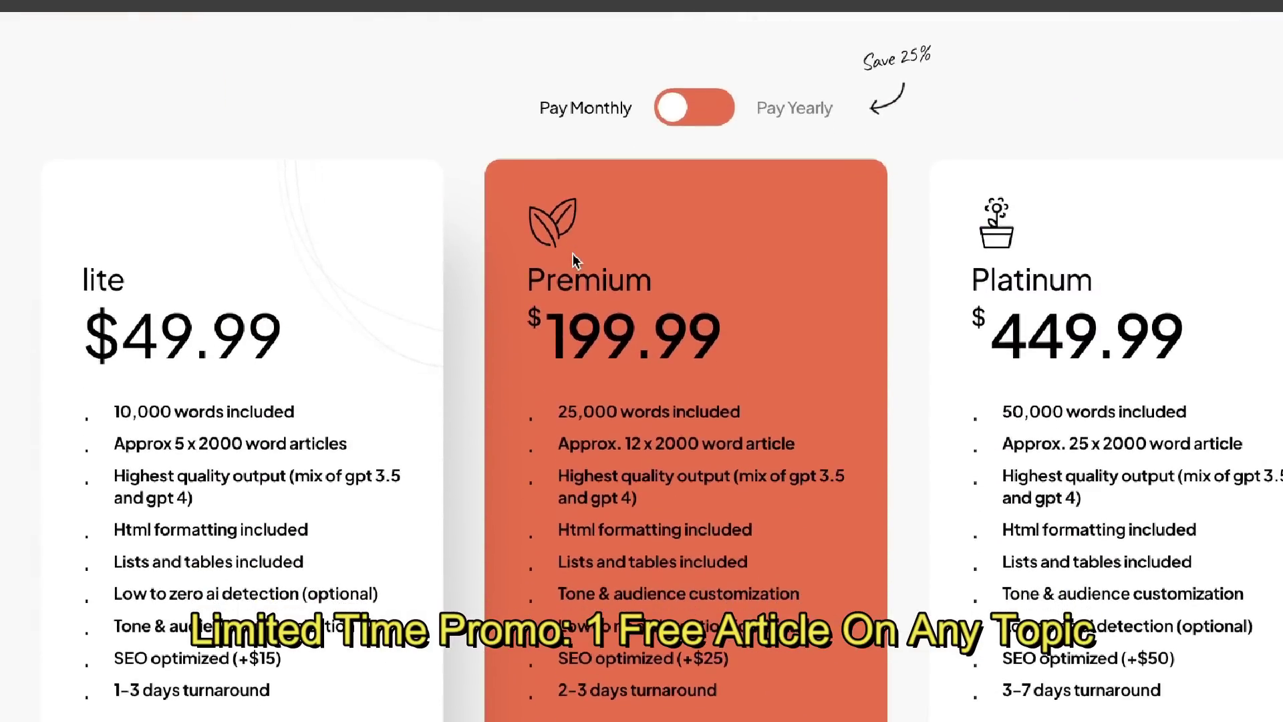
{"action": "scroll", "coordinate": [574, 260], "scroll_direction": "down", "scroll_amount": 1}
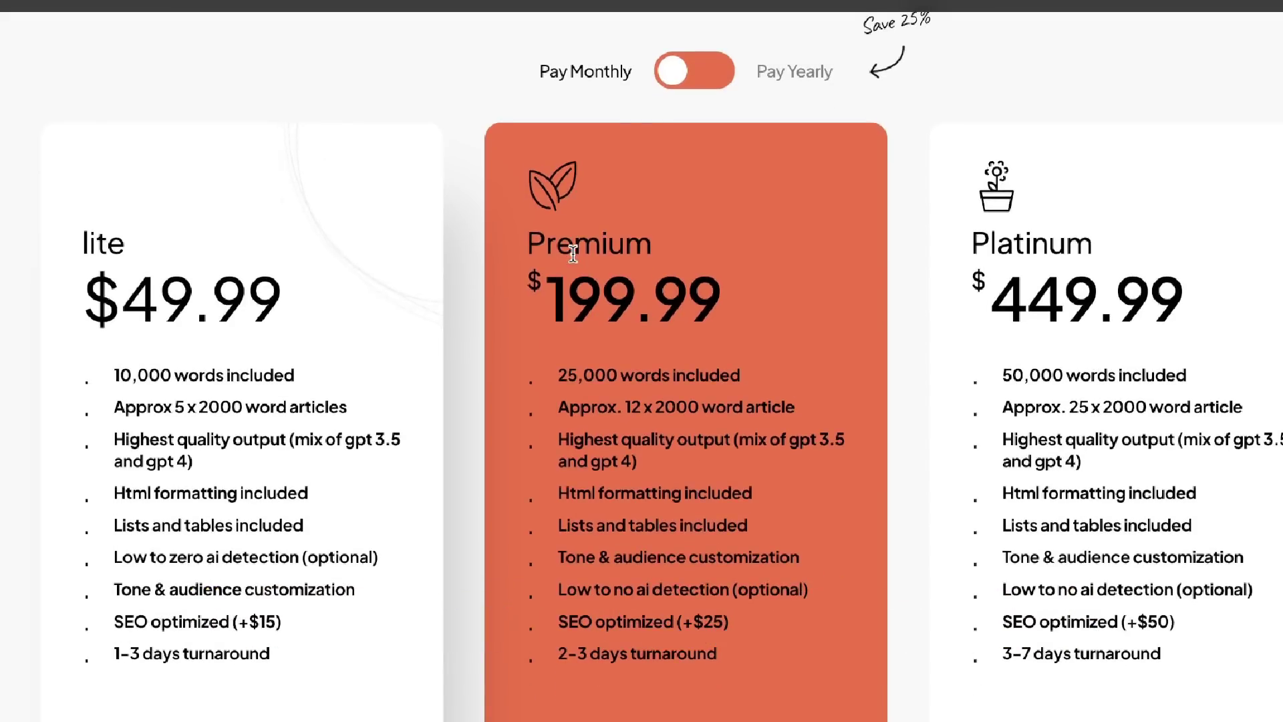
{"action": "scroll", "coordinate": [573, 254], "scroll_direction": "down", "scroll_amount": 3}
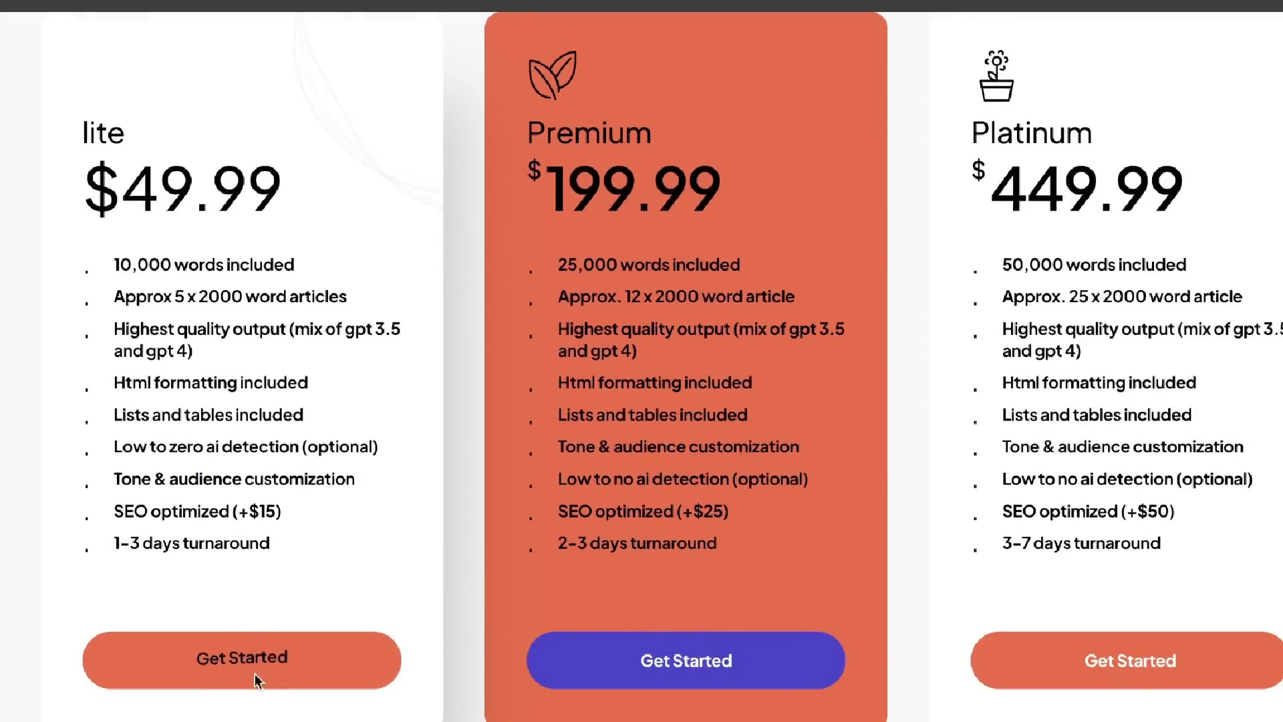
{"action": "left_click", "coordinate": [256, 680]}
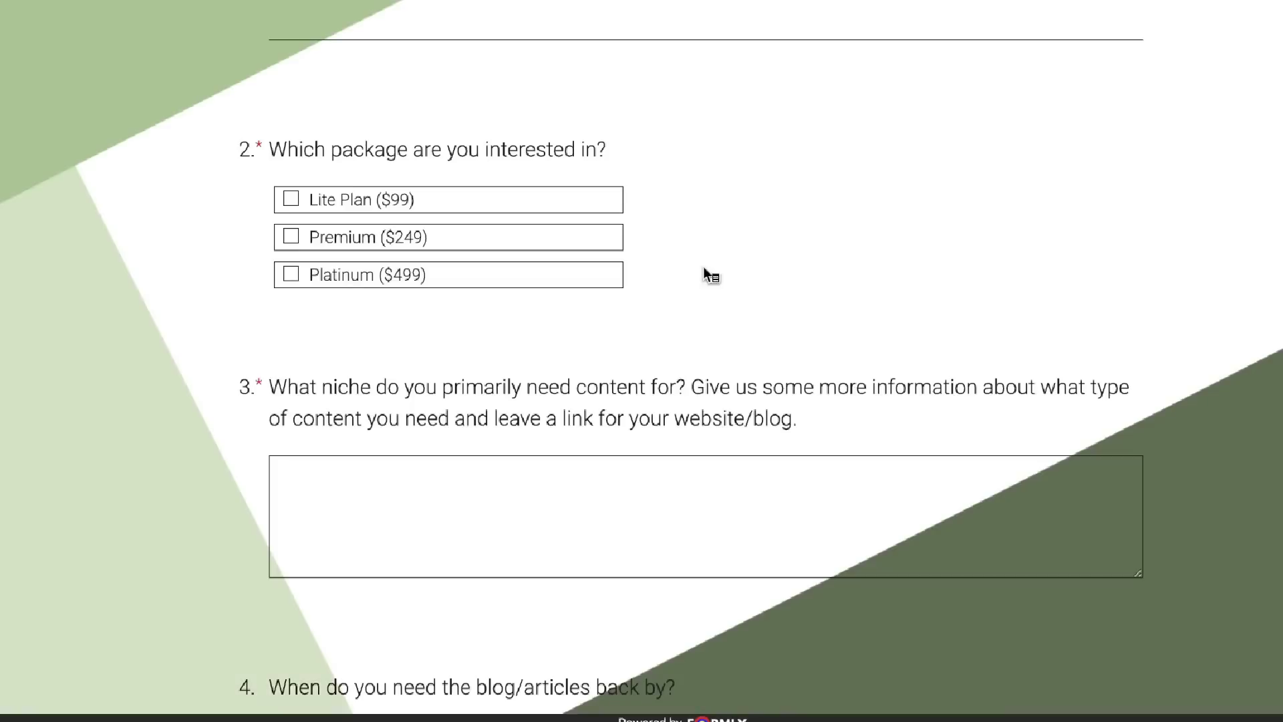
{"action": "scroll", "coordinate": [751, 272], "scroll_direction": "down", "scroll_amount": 4}
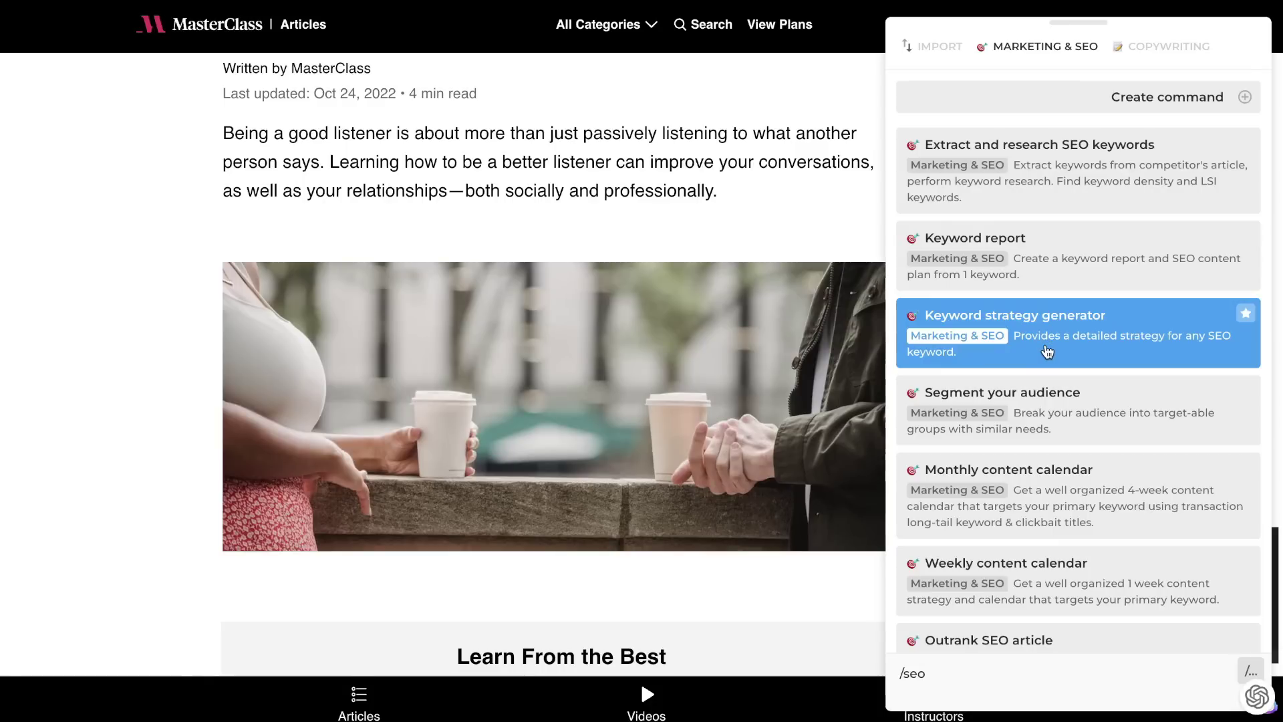
Look through HARPA's Marketing & SEO commands over the MasterClass article to see what each one offers
{"action": "scroll", "coordinate": [1066, 451], "scroll_direction": "down", "scroll_amount": 1}
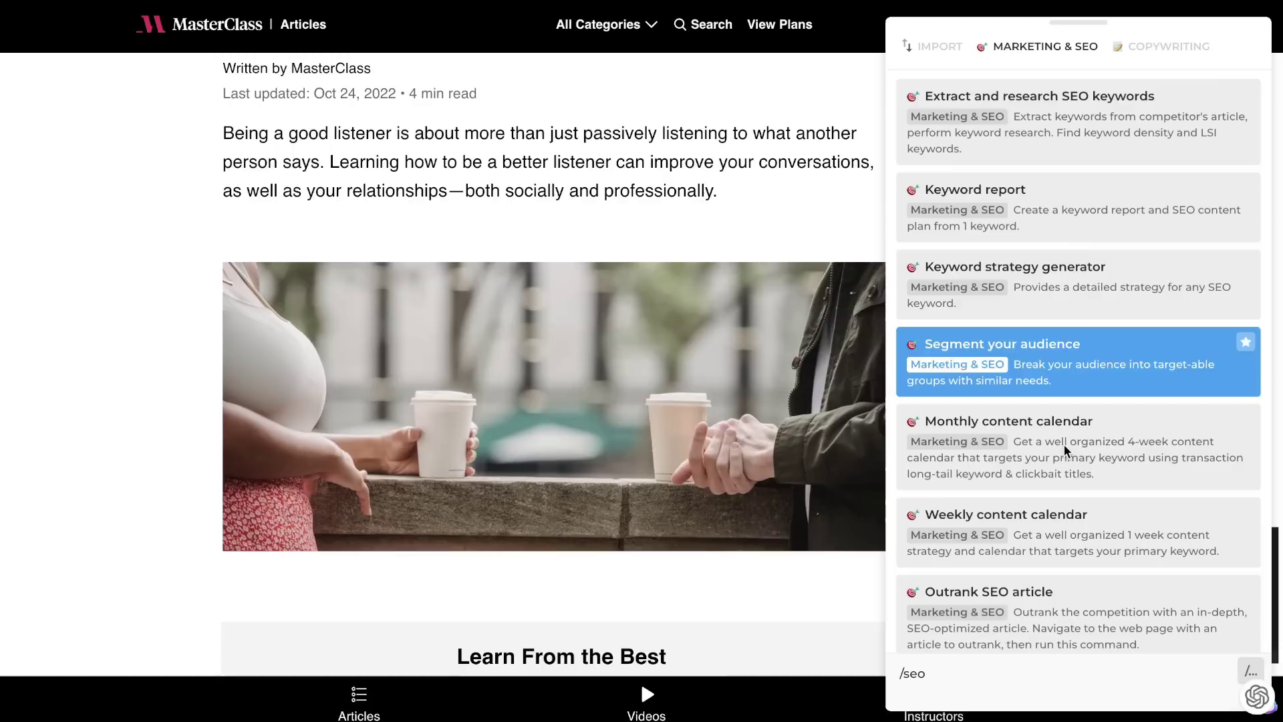
{"action": "scroll", "coordinate": [1065, 503], "scroll_direction": "down", "scroll_amount": 1}
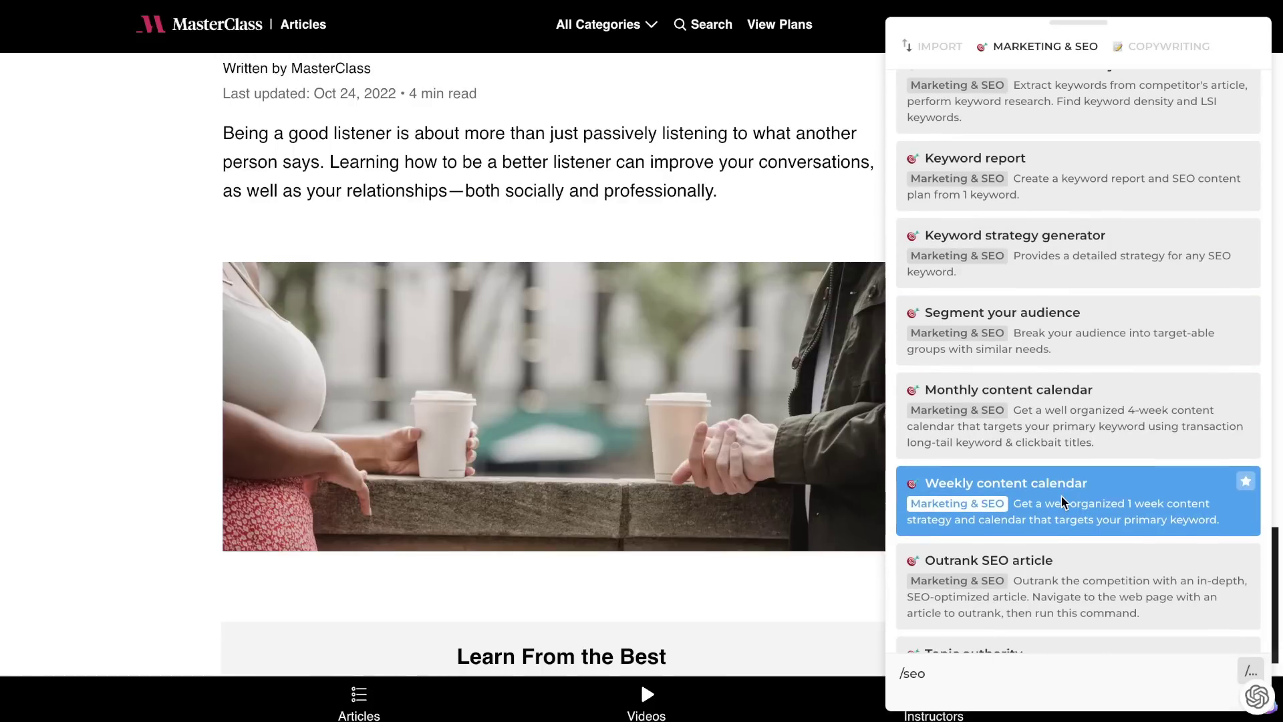
{"action": "scroll", "coordinate": [1065, 503], "scroll_direction": "down", "scroll_amount": 1}
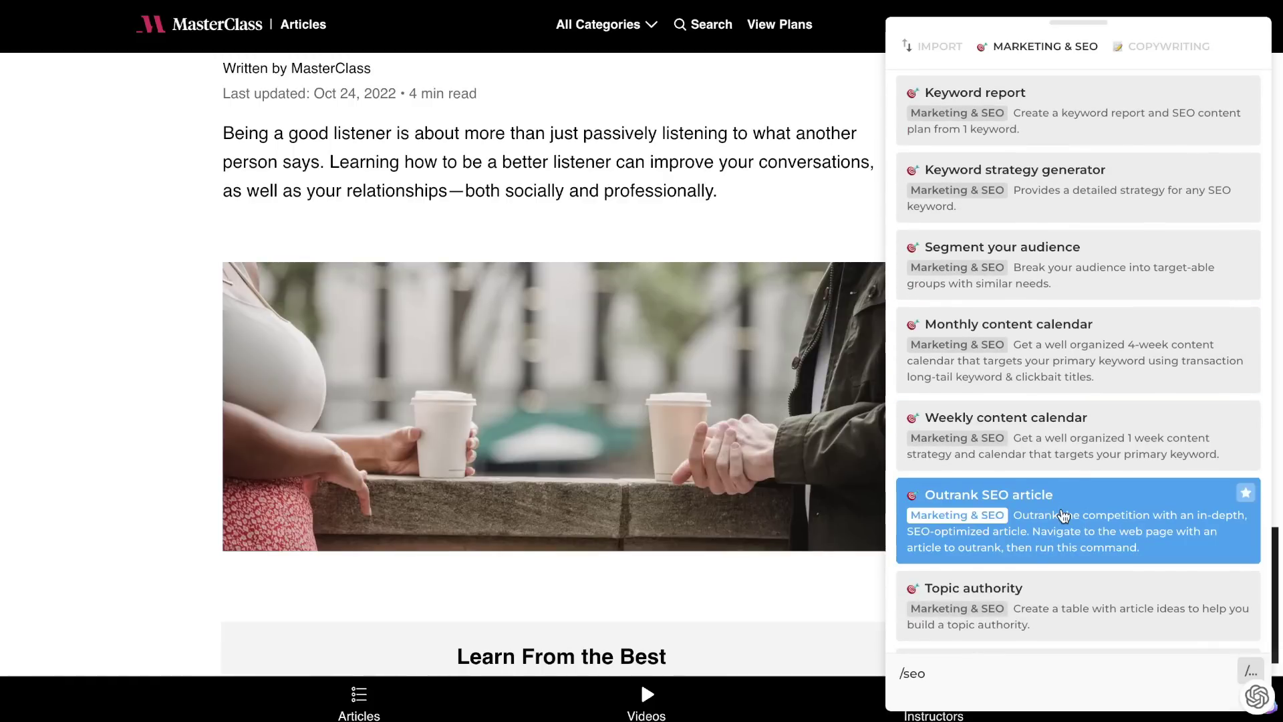
{"action": "scroll", "coordinate": [1065, 515], "scroll_direction": "down", "scroll_amount": 1}
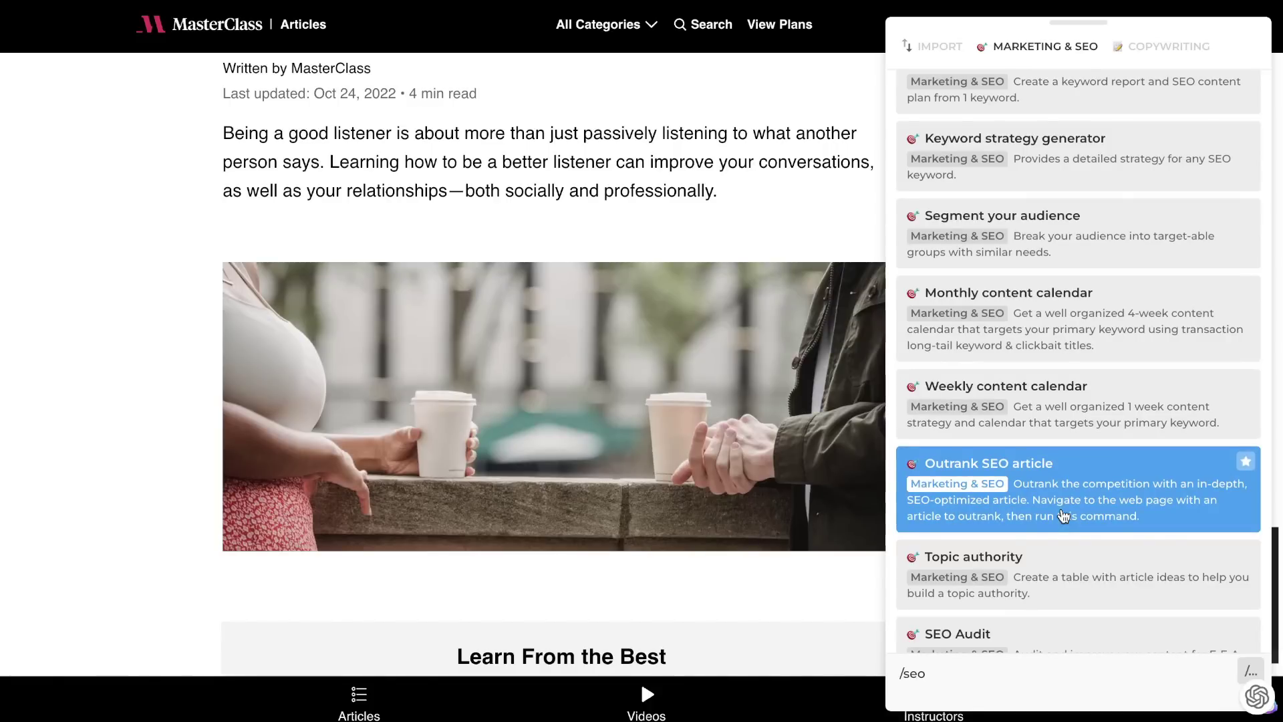
{"action": "scroll", "coordinate": [1065, 516], "scroll_direction": "down", "scroll_amount": 1}
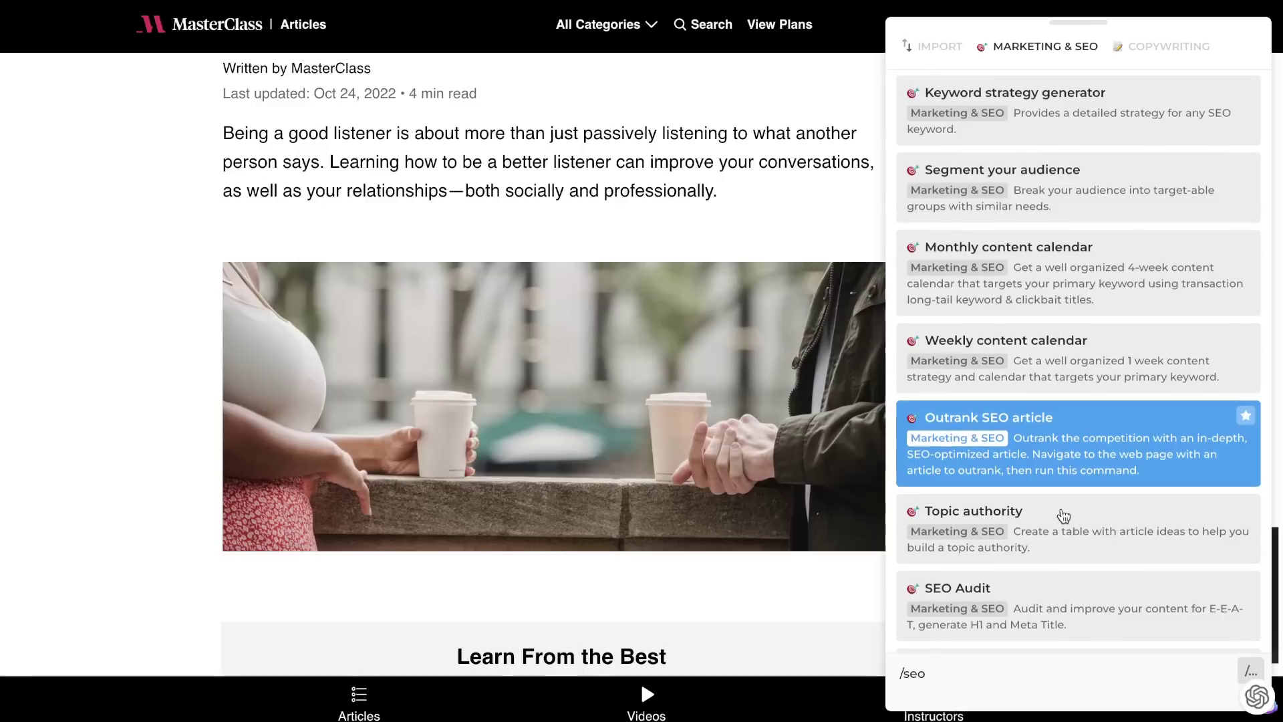
{"action": "scroll", "coordinate": [1023, 486], "scroll_direction": "down", "scroll_amount": 2}
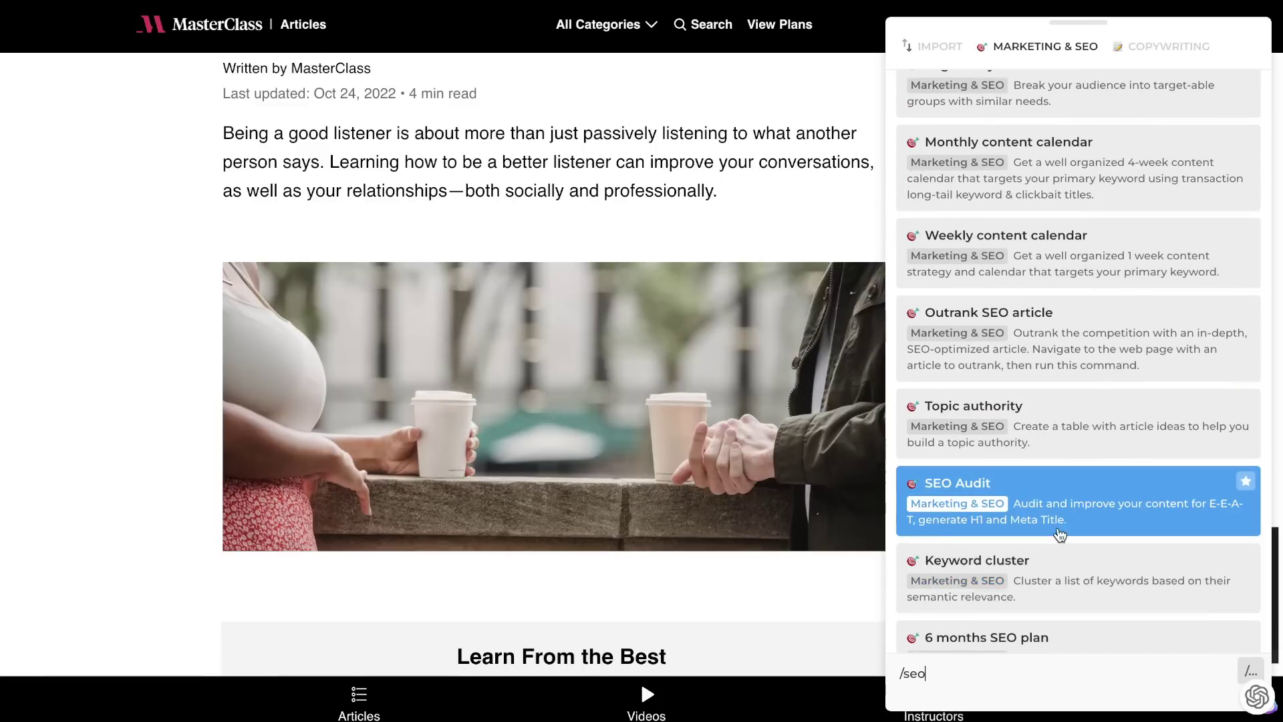
{"action": "scroll", "coordinate": [1058, 532], "scroll_direction": "down", "scroll_amount": 2}
{"action": "scroll", "coordinate": [1060, 535], "scroll_direction": "up", "scroll_amount": 8}
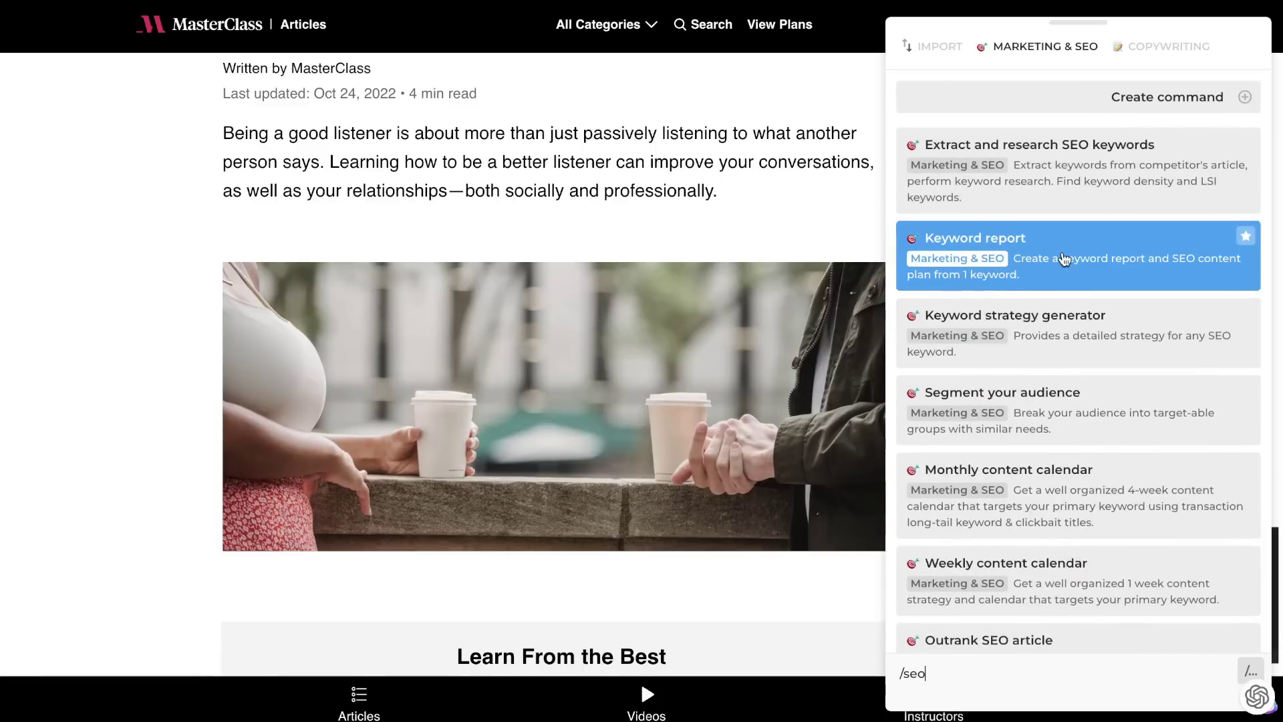
Run HARPA's Keyword report command with the keyword "how to become a better listener"
{"action": "left_click", "coordinate": [1084, 269]}
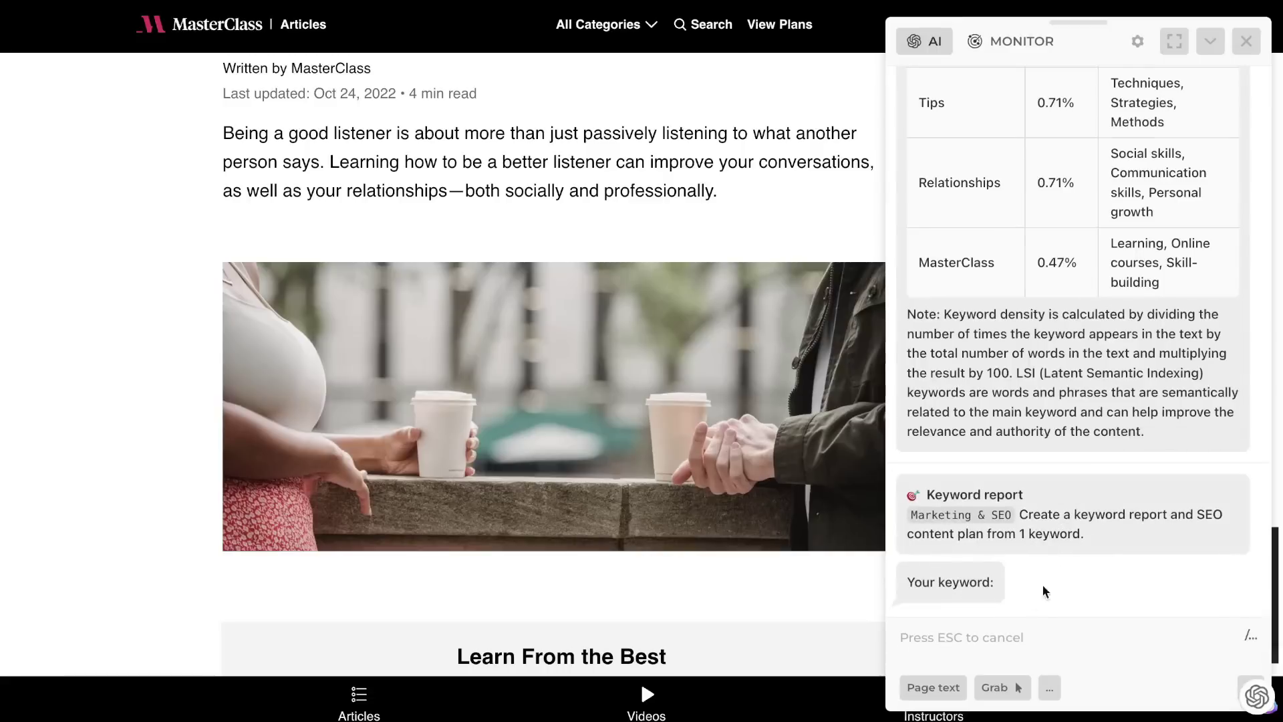
{"action": "type", "text": "ho"}
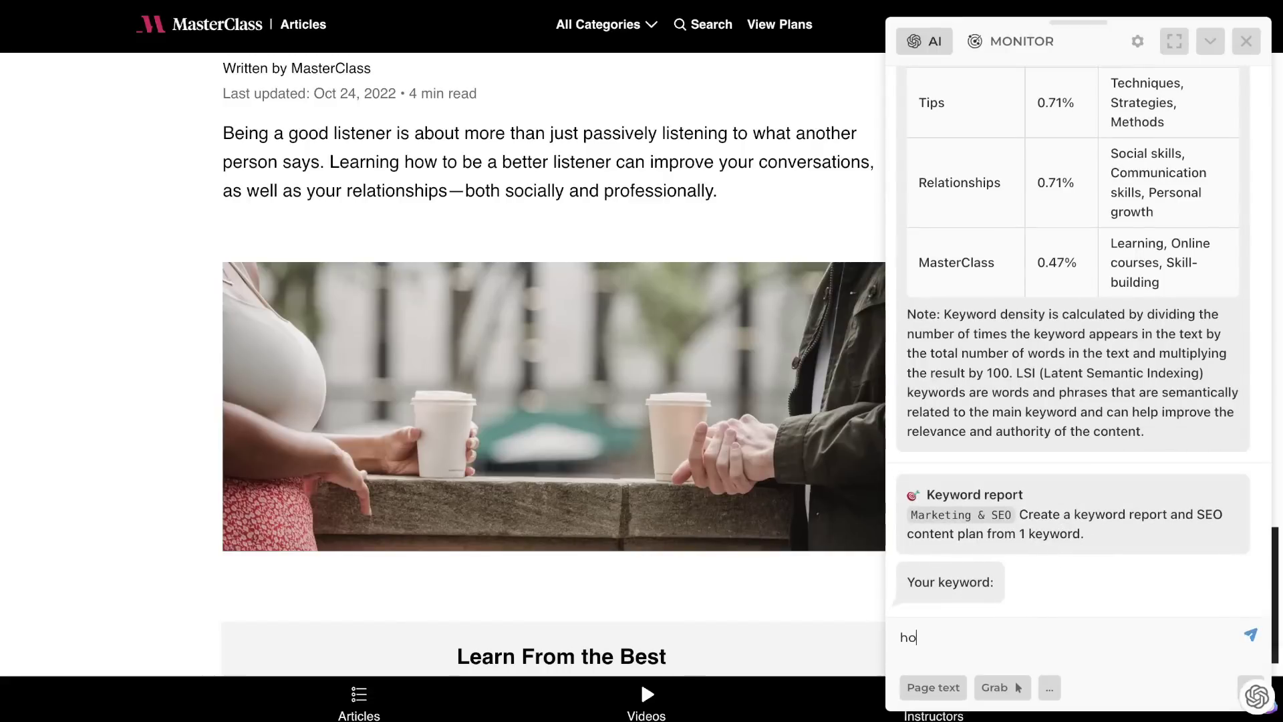
{"action": "type", "text": "w to become a better listeni"}
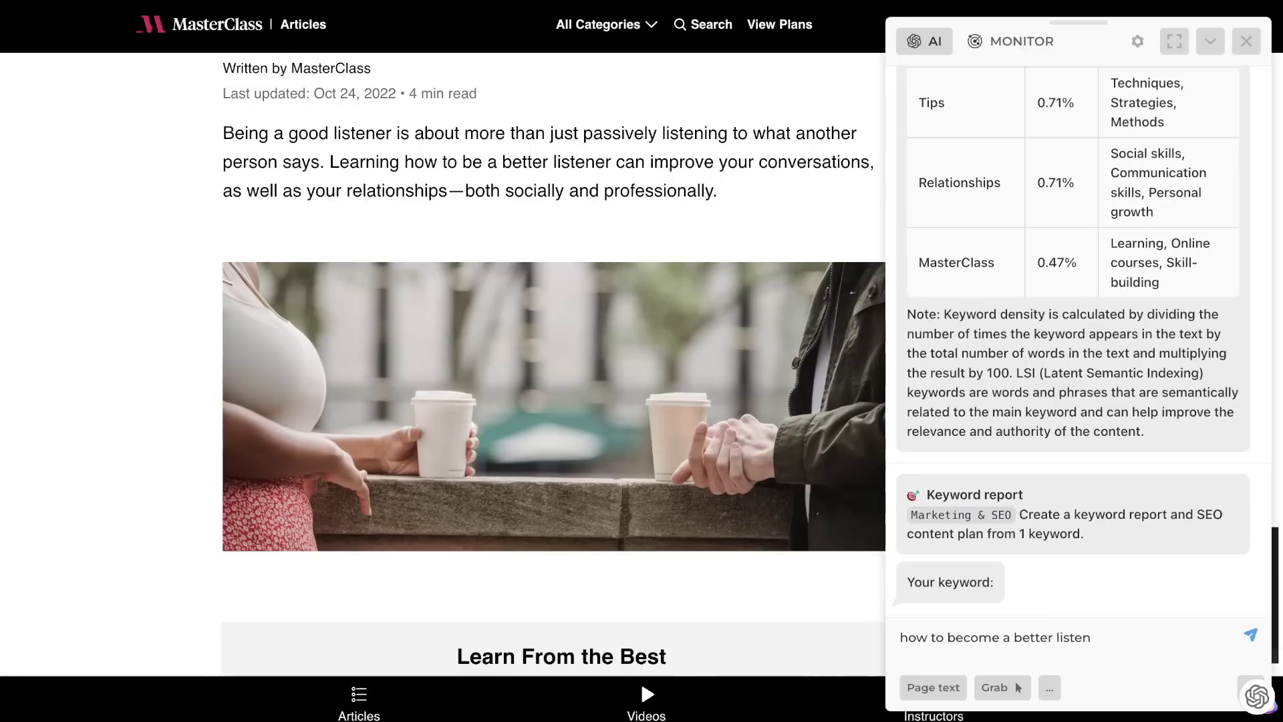
{"action": "key", "text": "Return"}
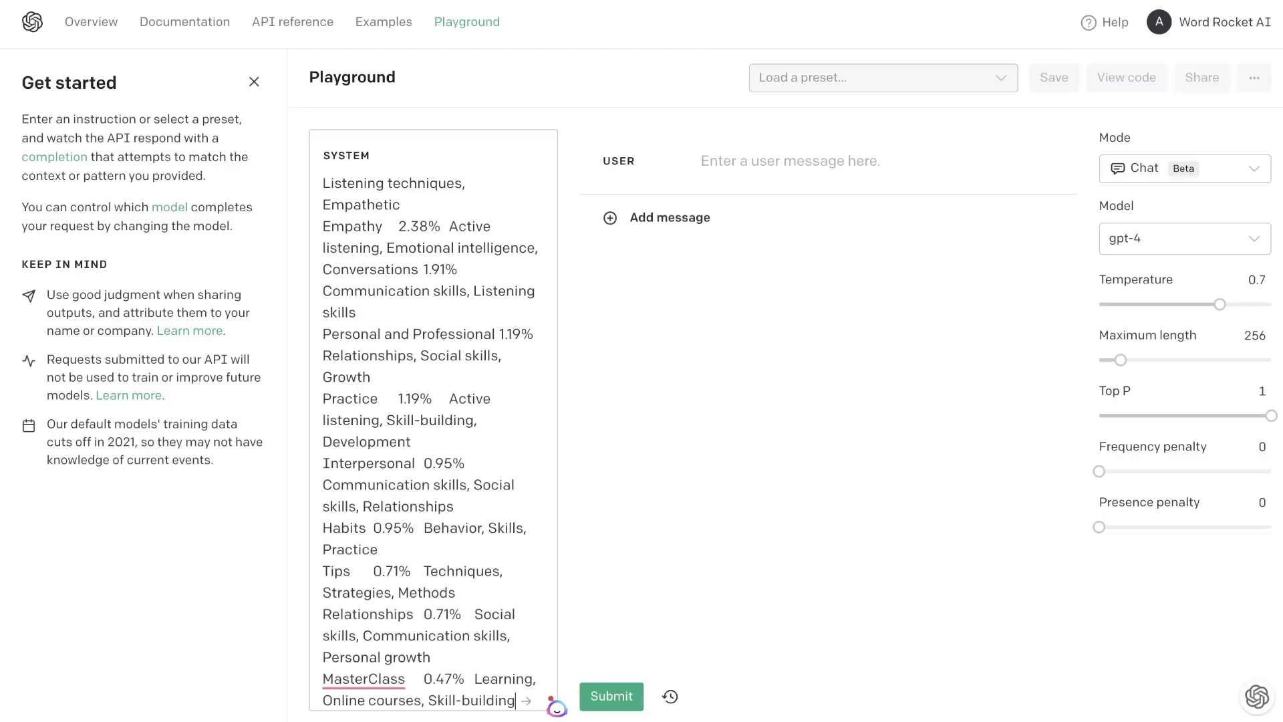
Add the keyword report at the end of the Playground's System message under the heading "keyword report:"
{"action": "key", "text": "ctrl+v"}
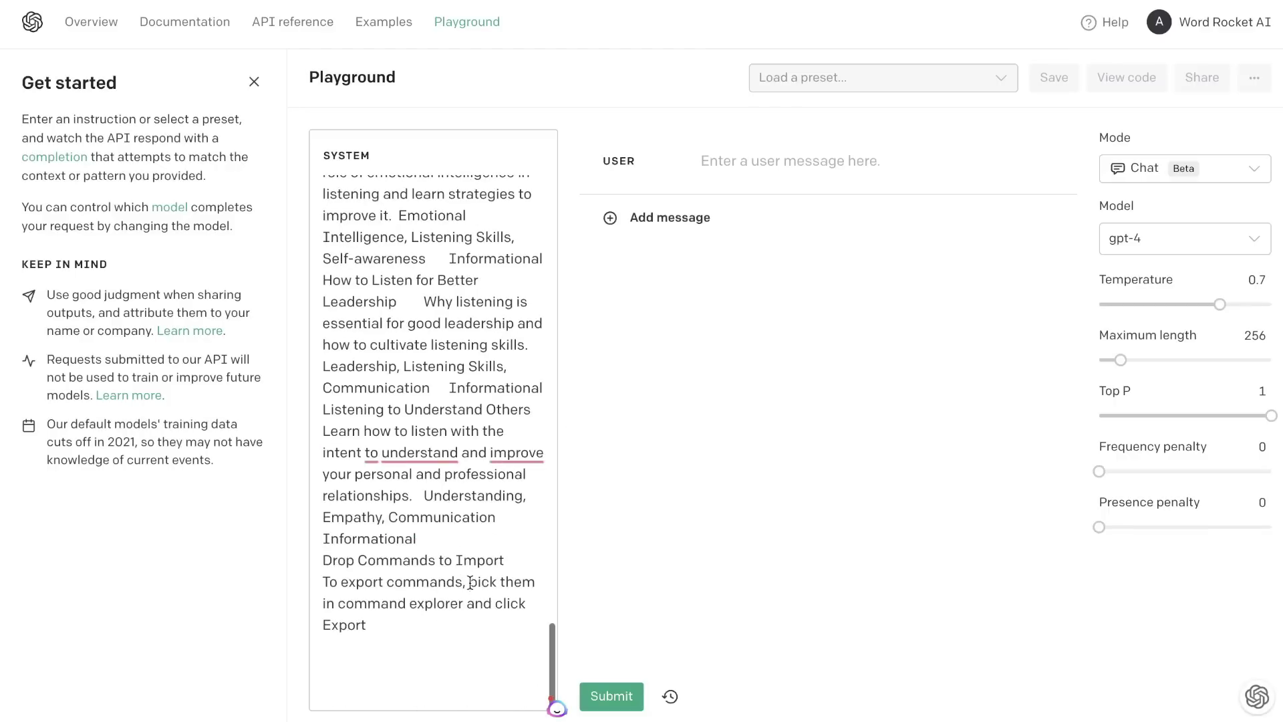
{"action": "key", "text": "Return"}
{"action": "type", "text": "keywop"}
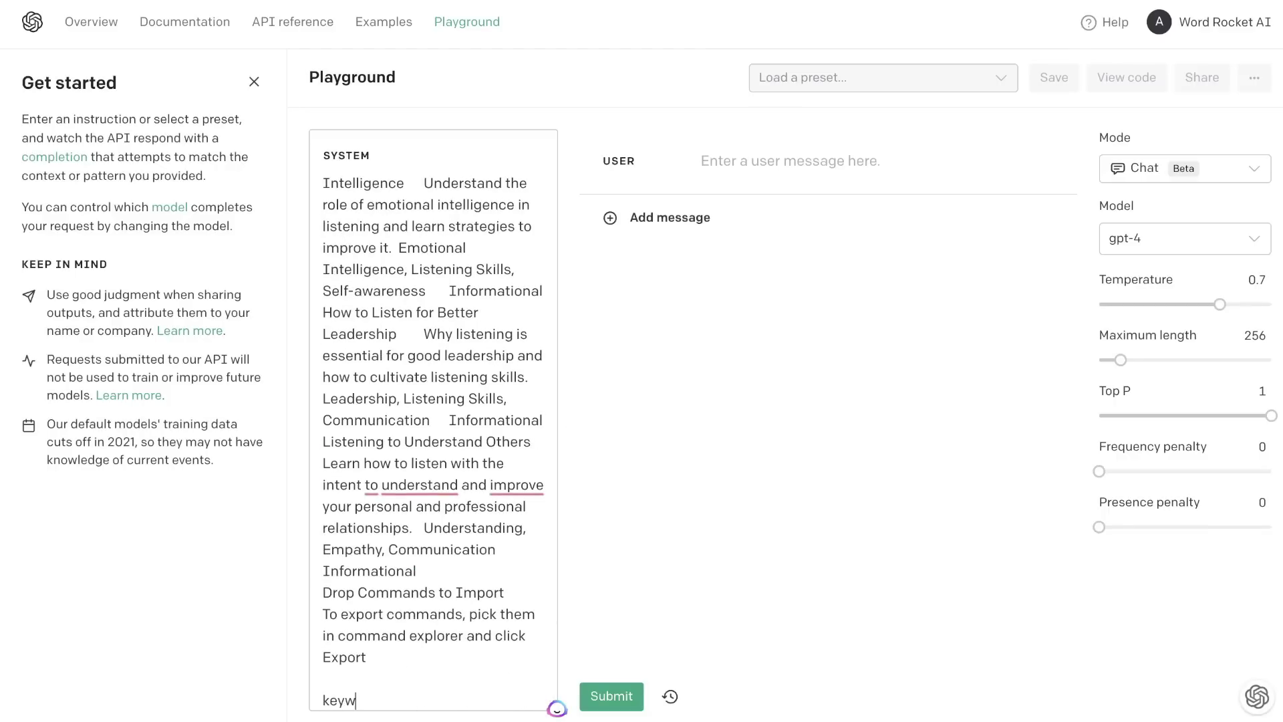
{"action": "type", "text": "rd report:"}
{"action": "key", "text": "Return"}
{"action": "key", "text": "ctrl+v"}
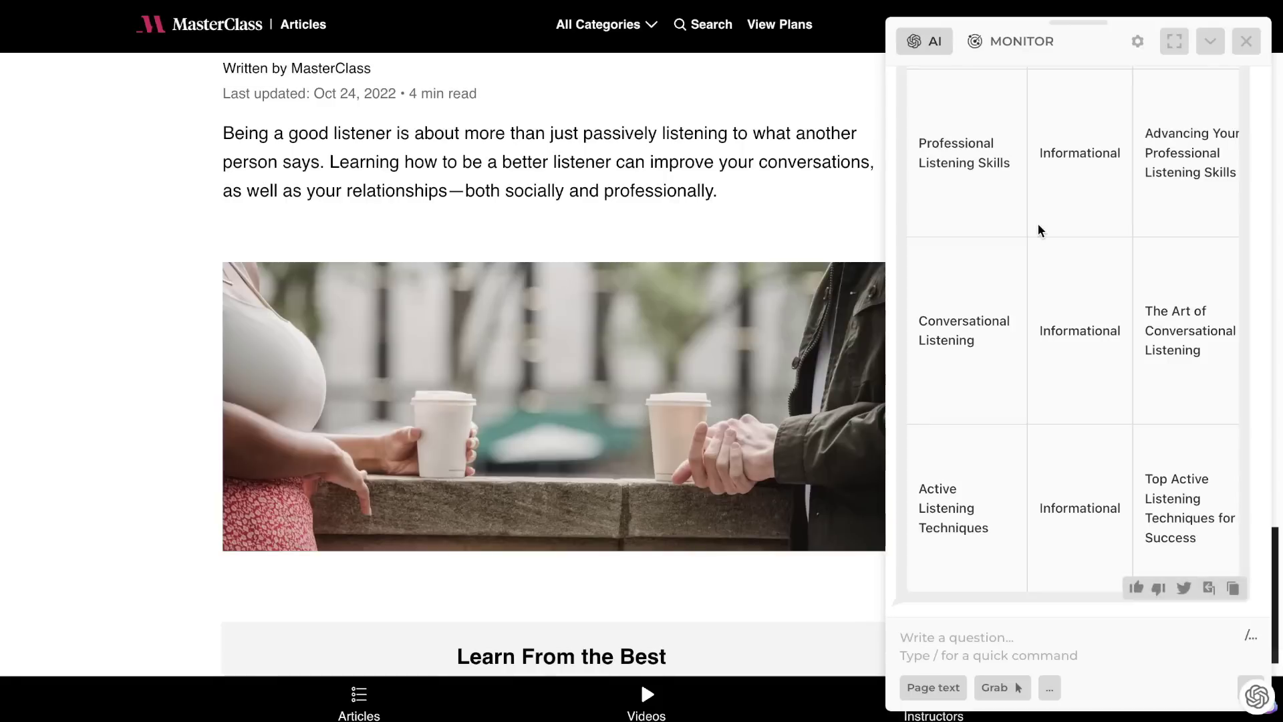
Review the keyword report's keywords, search intents and titles in HARPA beside the MasterClass article
{"action": "scroll", "coordinate": [1040, 229], "scroll_direction": "up", "scroll_amount": 10}
{"action": "scroll", "coordinate": [1040, 229], "scroll_direction": "up", "scroll_amount": 3}
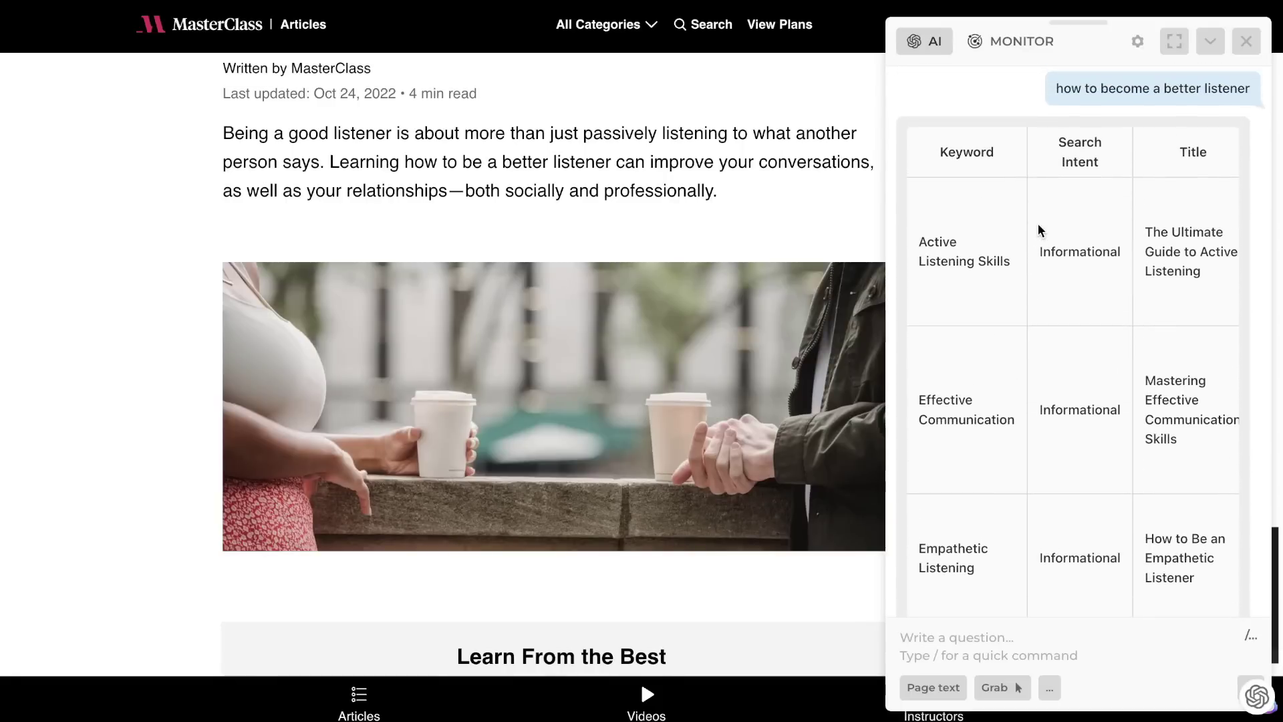
{"action": "scroll", "coordinate": [1040, 229], "scroll_direction": "down", "scroll_amount": 12}
{"action": "scroll", "coordinate": [1040, 229], "scroll_direction": "up", "scroll_amount": 4}
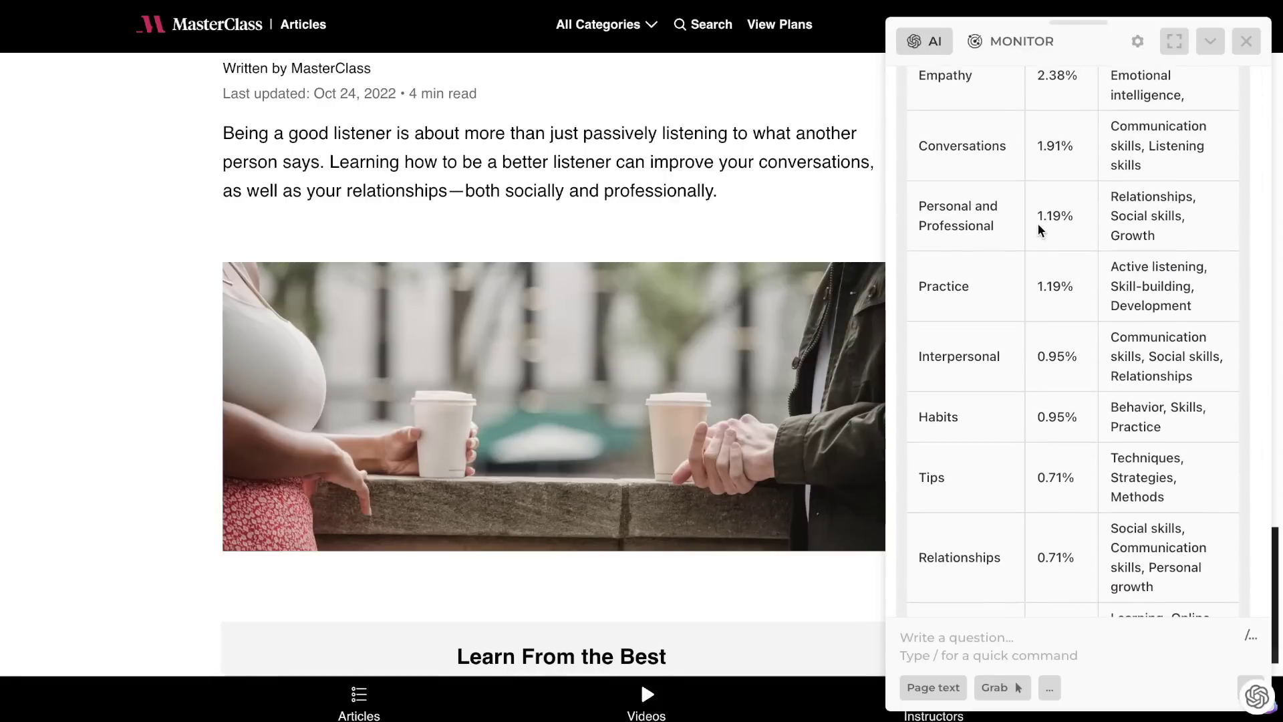
{"action": "scroll", "coordinate": [1106, 182], "scroll_direction": "up", "scroll_amount": 3}
{"action": "scroll", "coordinate": [1107, 182], "scroll_direction": "down", "scroll_amount": 15}
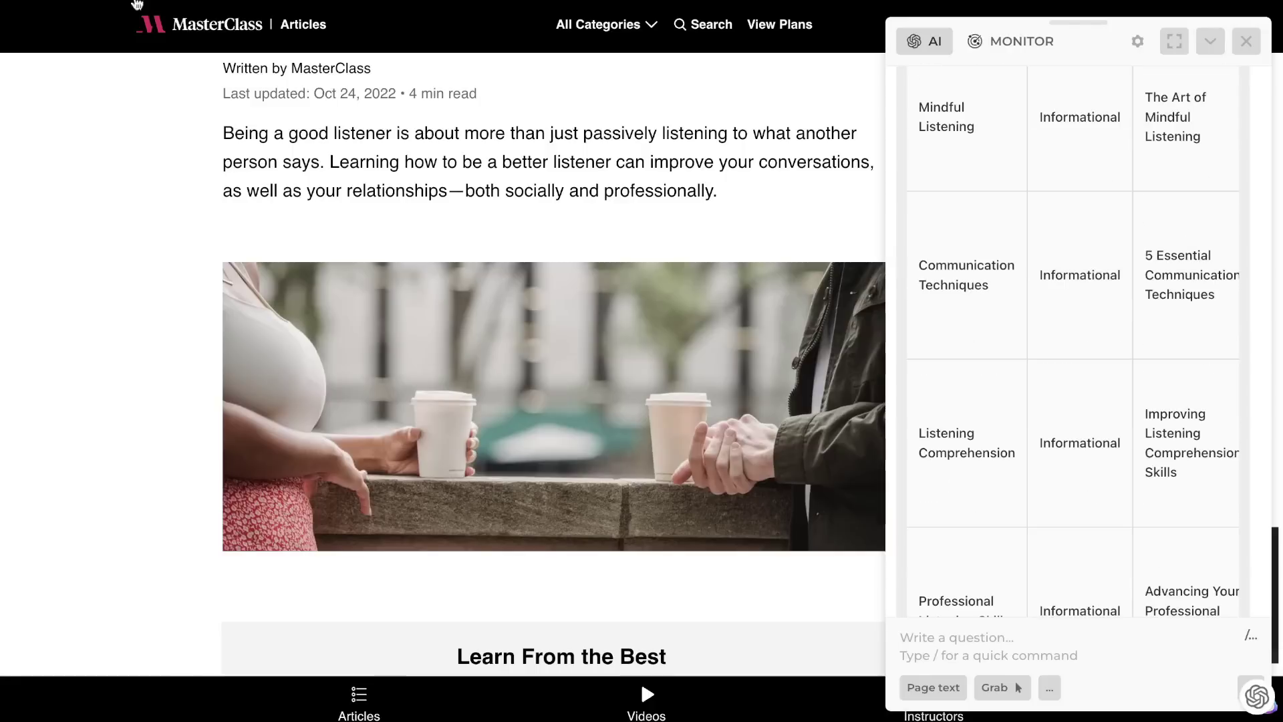
Return to the search results and open Fast Company's article "6 Good Ways To Become A Better Listener"
{"action": "key", "text": "alt+Left"}
{"action": "scroll", "coordinate": [599, 539], "scroll_direction": "down", "scroll_amount": 3}
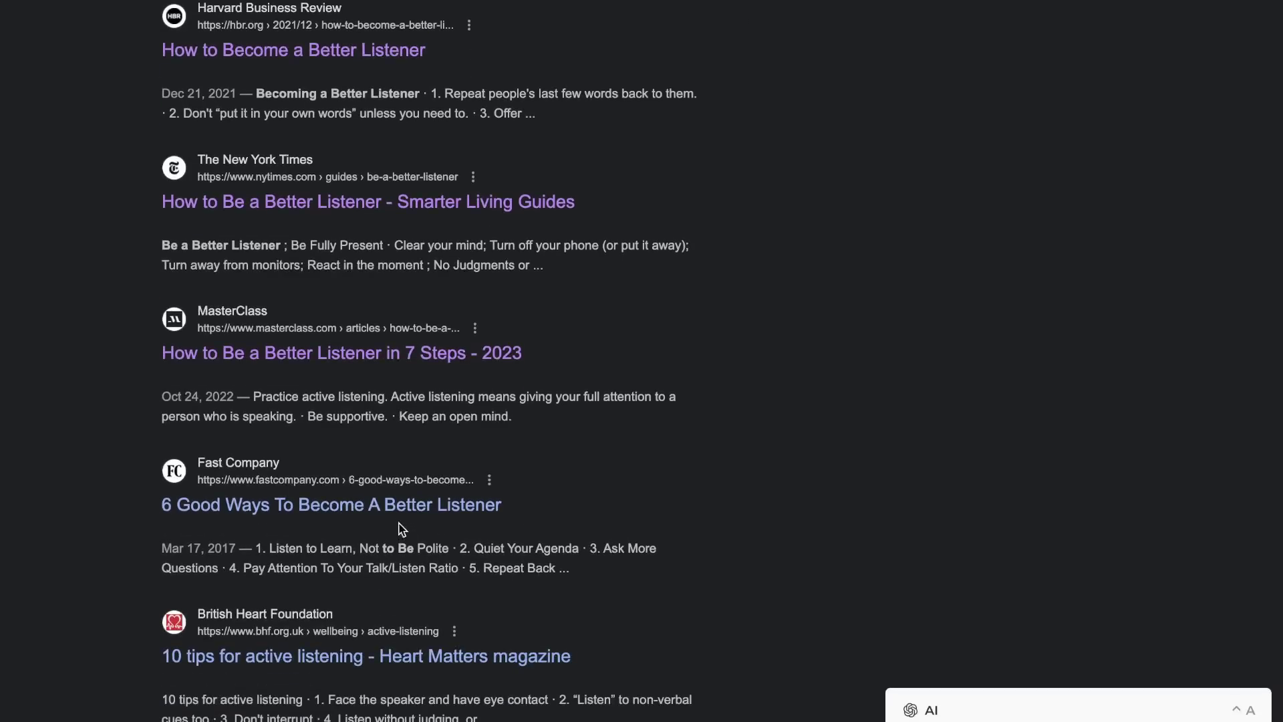
{"action": "left_click", "coordinate": [397, 508]}
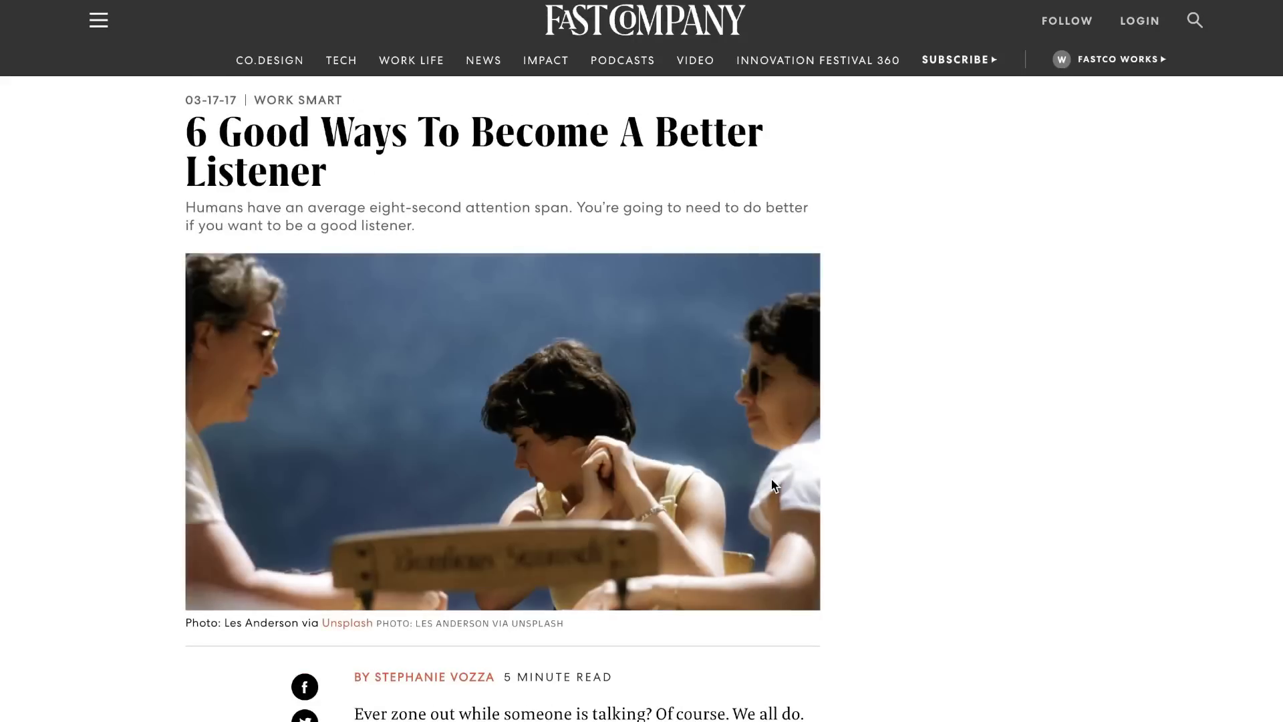
Run HARPA's Keyword strategy generator over the Fast Company article with the keyword "how to become a better listener"
{"action": "left_click", "coordinate": [1256, 696]}
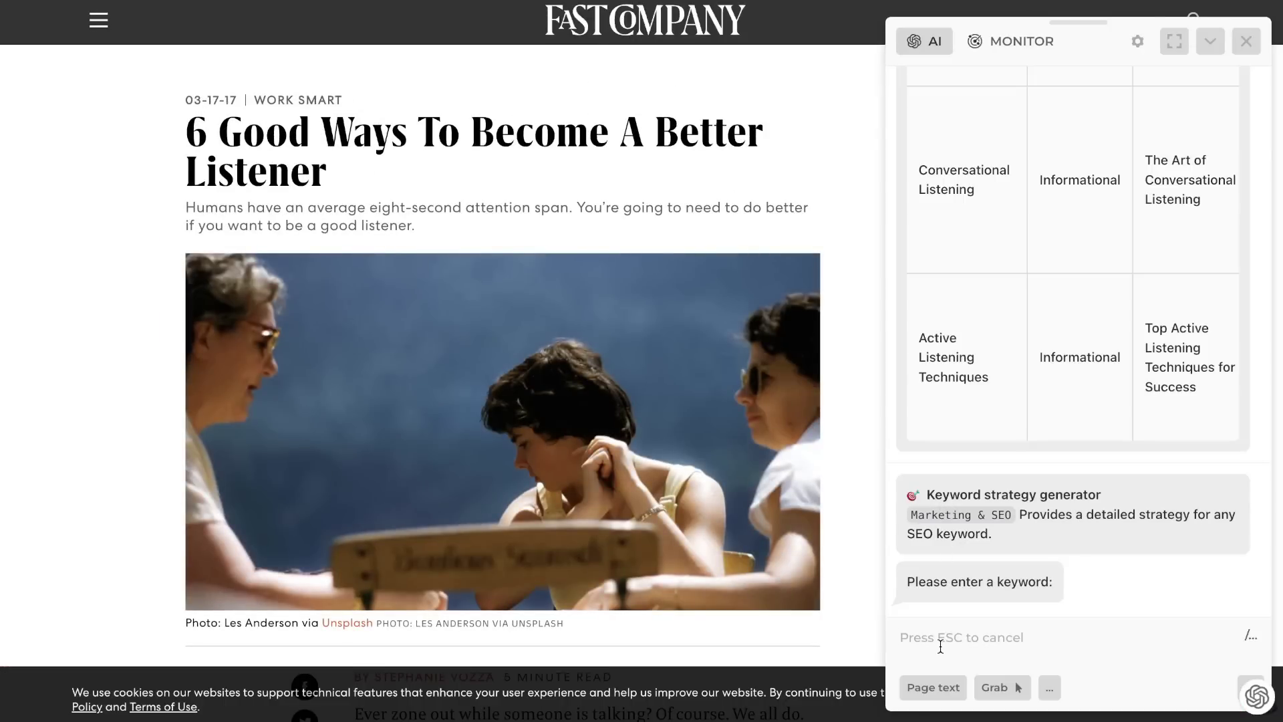
{"action": "type", "text": "how to "}
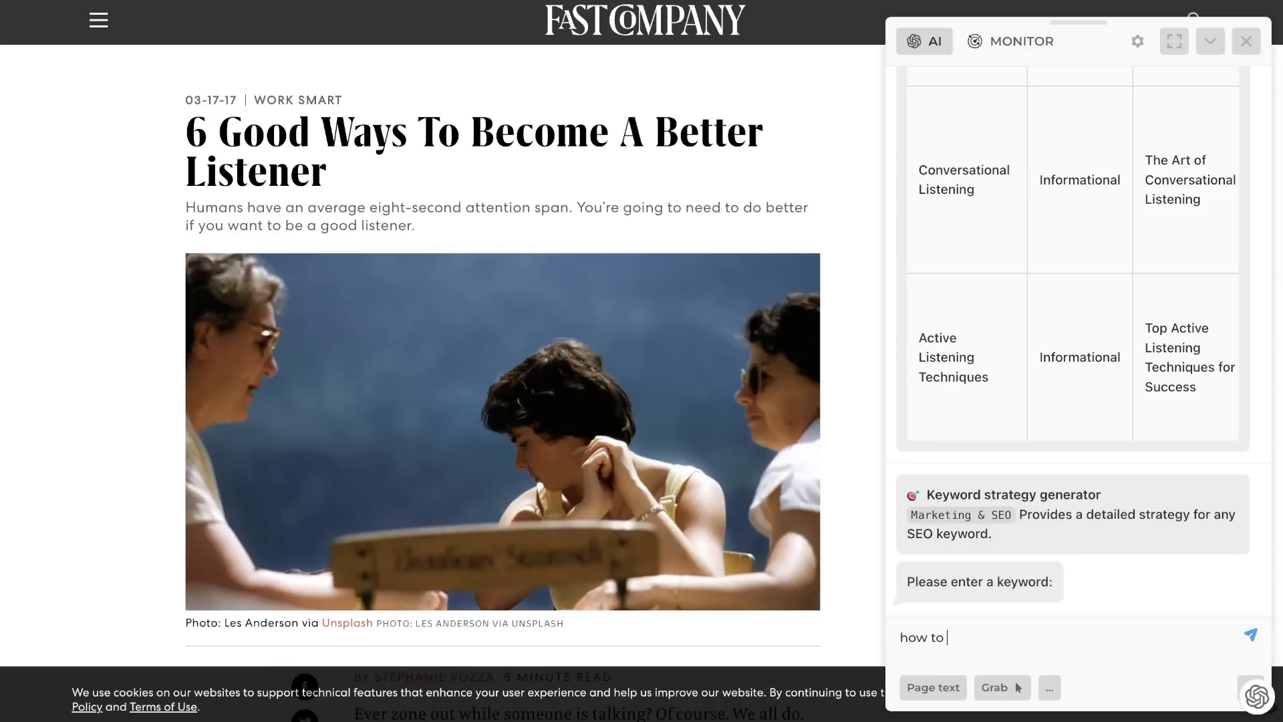
{"action": "type", "text": "become a better listener"}
{"action": "key", "text": "Return"}
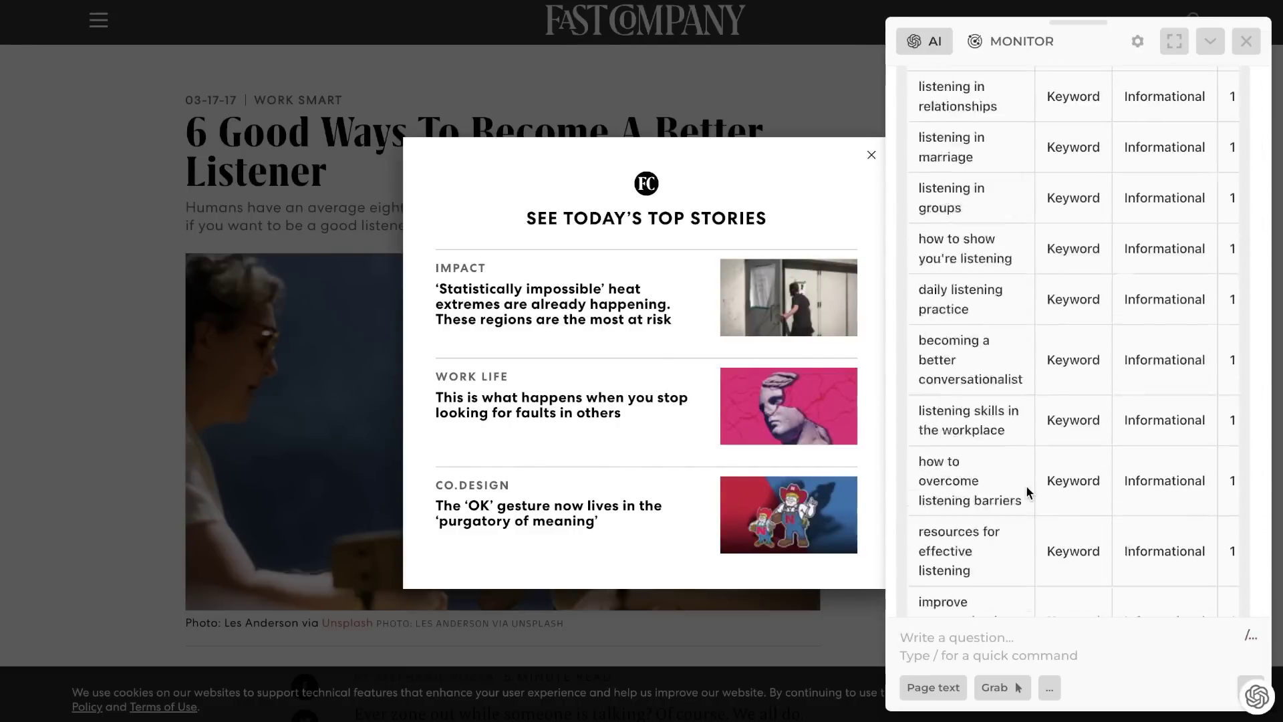
Copy the generated keyword strategy from HARPA and add it after the keyword report in the Playground's System message
{"action": "left_click_drag", "start_coordinate": [1004, 571], "coordinate": [1131, 38]}
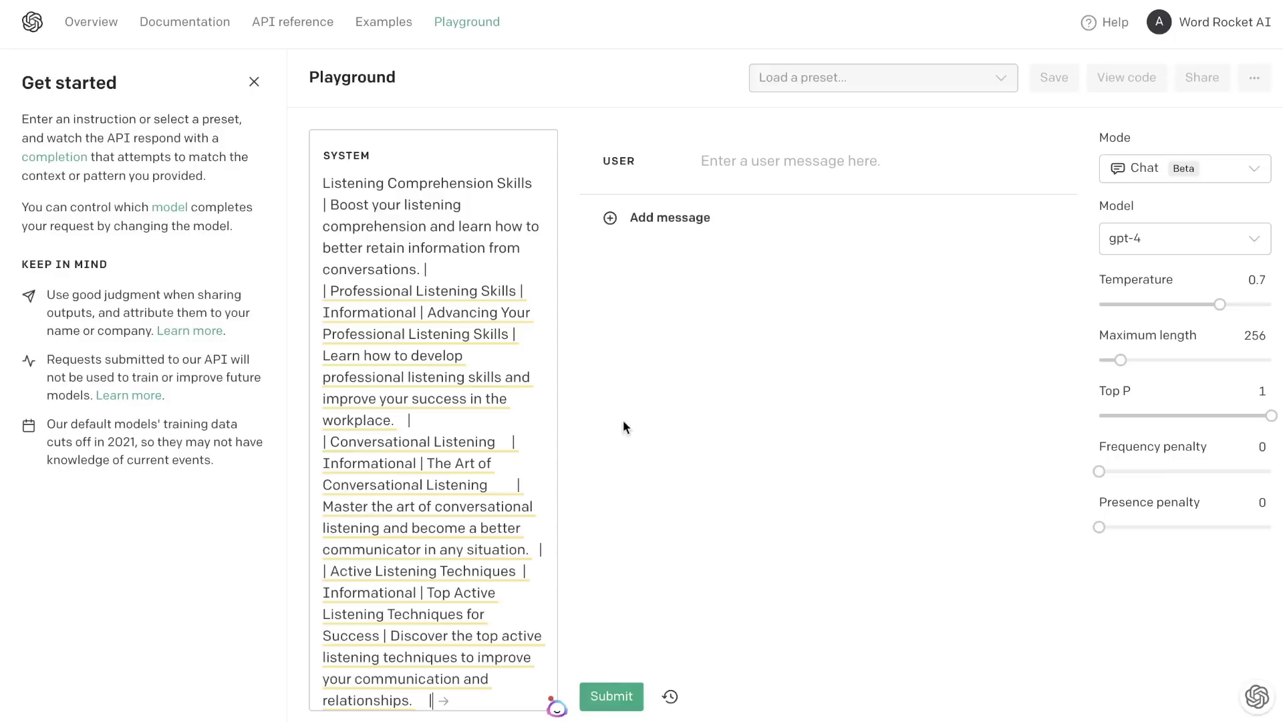
{"action": "scroll", "coordinate": [430, 553], "scroll_direction": "down", "scroll_amount": 1}
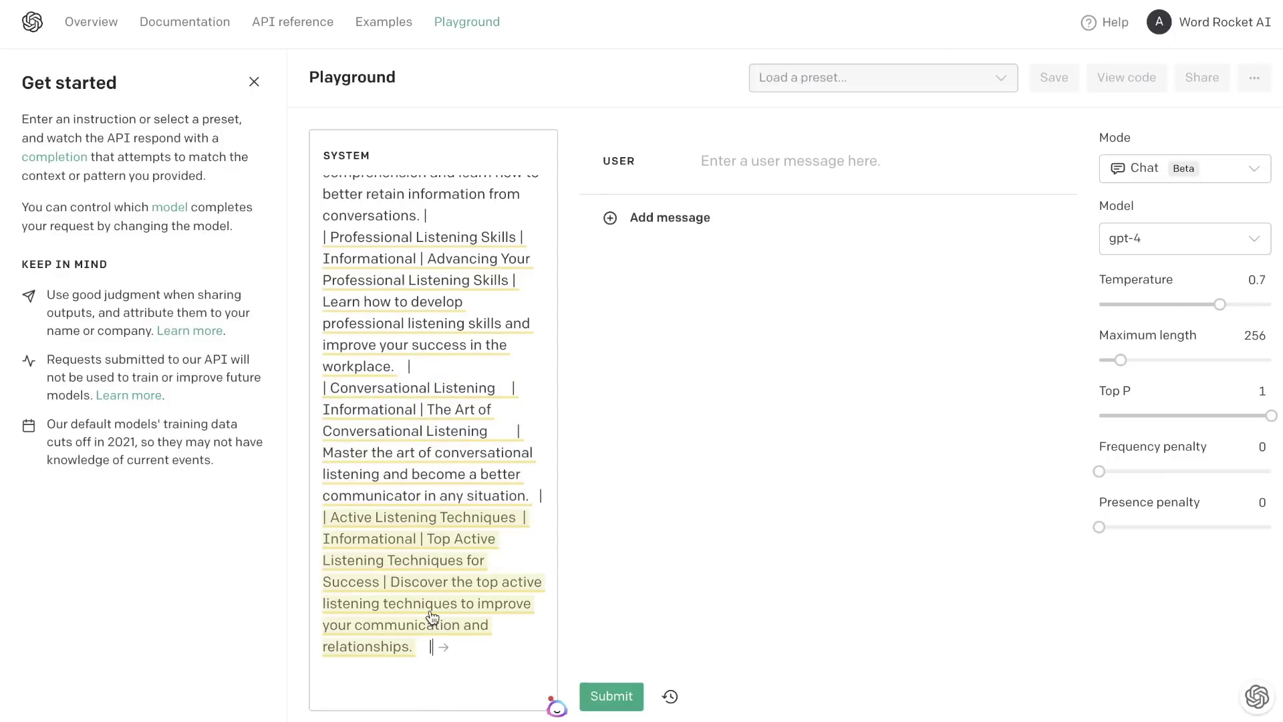
{"action": "scroll", "coordinate": [433, 616], "scroll_direction": "up", "scroll_amount": 10}
{"action": "key", "text": "Tab"}
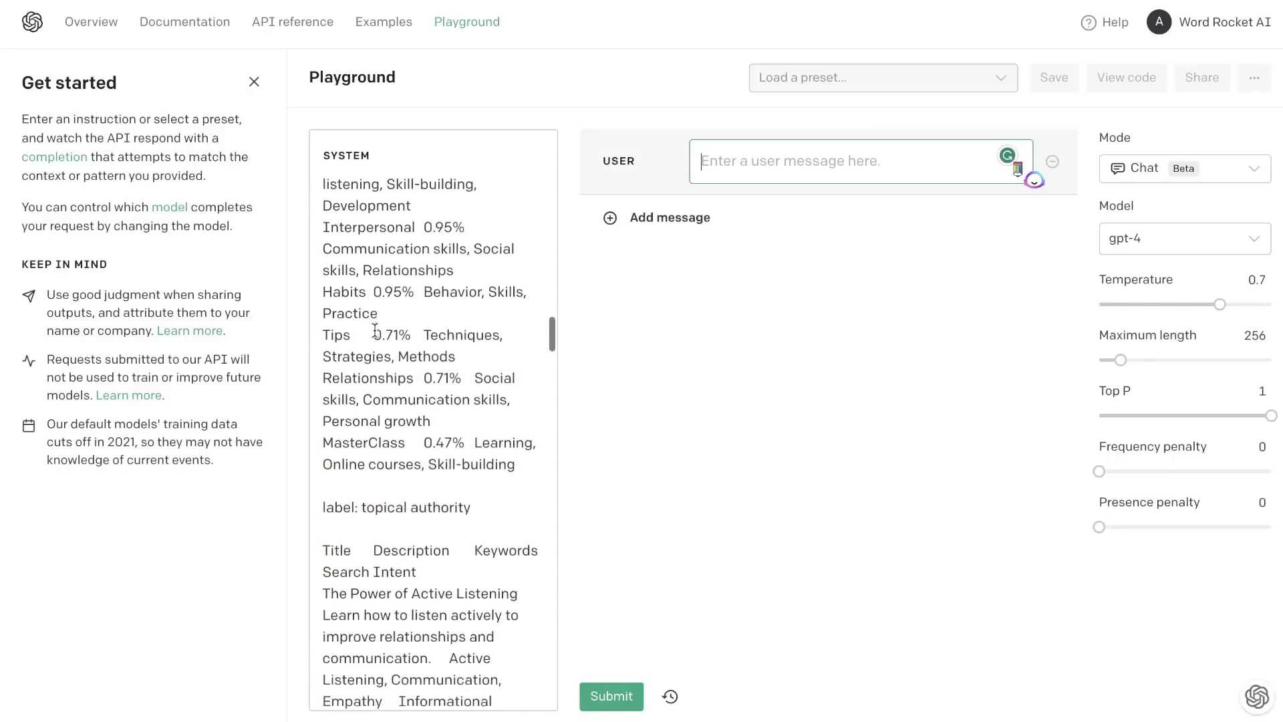
Look over the topical authority, keyword report and keyword strategy data collected in the System message
{"action": "scroll", "coordinate": [401, 401], "scroll_direction": "down", "scroll_amount": 5}
{"action": "scroll", "coordinate": [375, 328], "scroll_direction": "down", "scroll_amount": 10}
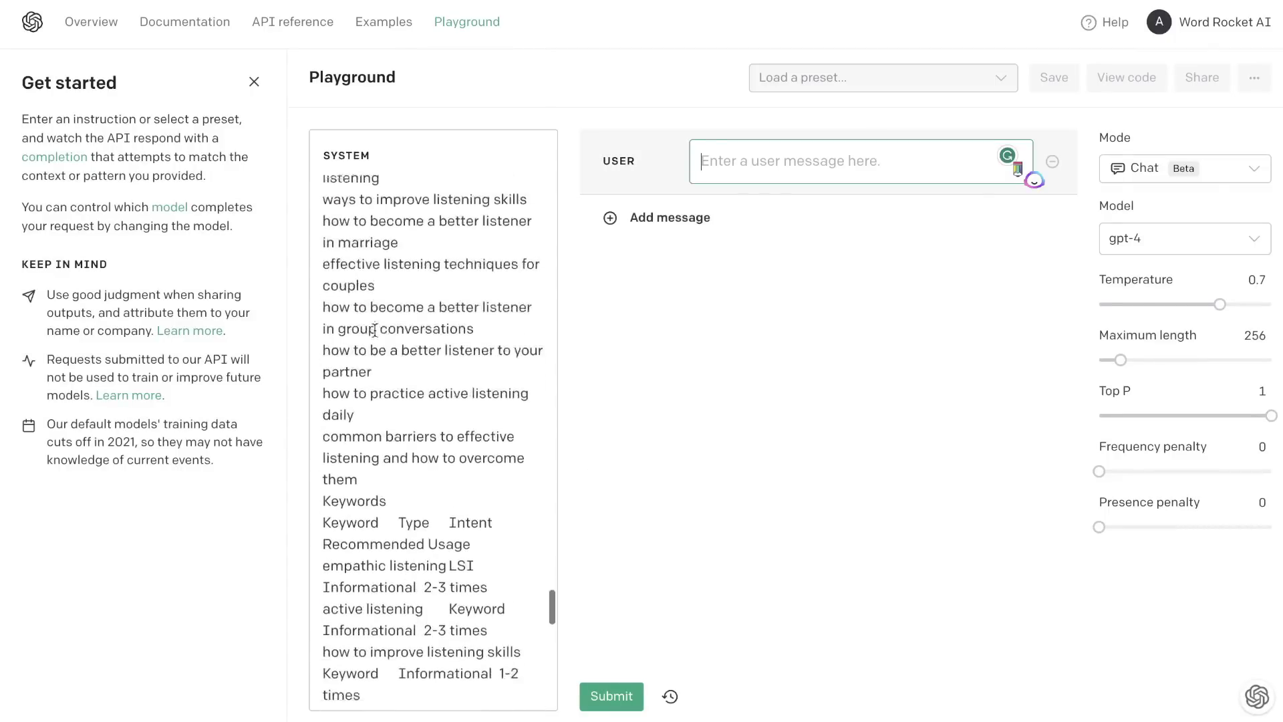
{"action": "scroll", "coordinate": [375, 329], "scroll_direction": "up", "scroll_amount": 20}
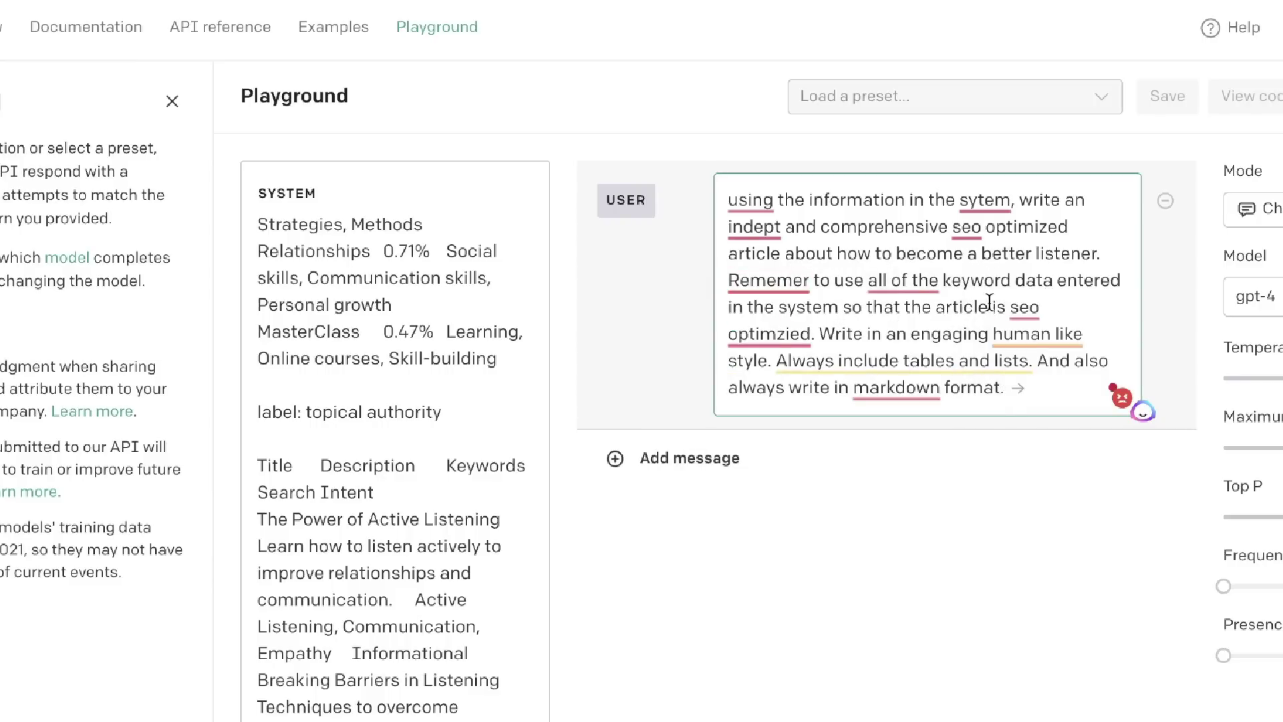
Correct the misspelled "optimzied" to "optimized" in the user message that requests the better-listener article
{"action": "mouse_move", "coordinate": [847, 336]}
{"action": "mouse_move", "coordinate": [766, 343]}
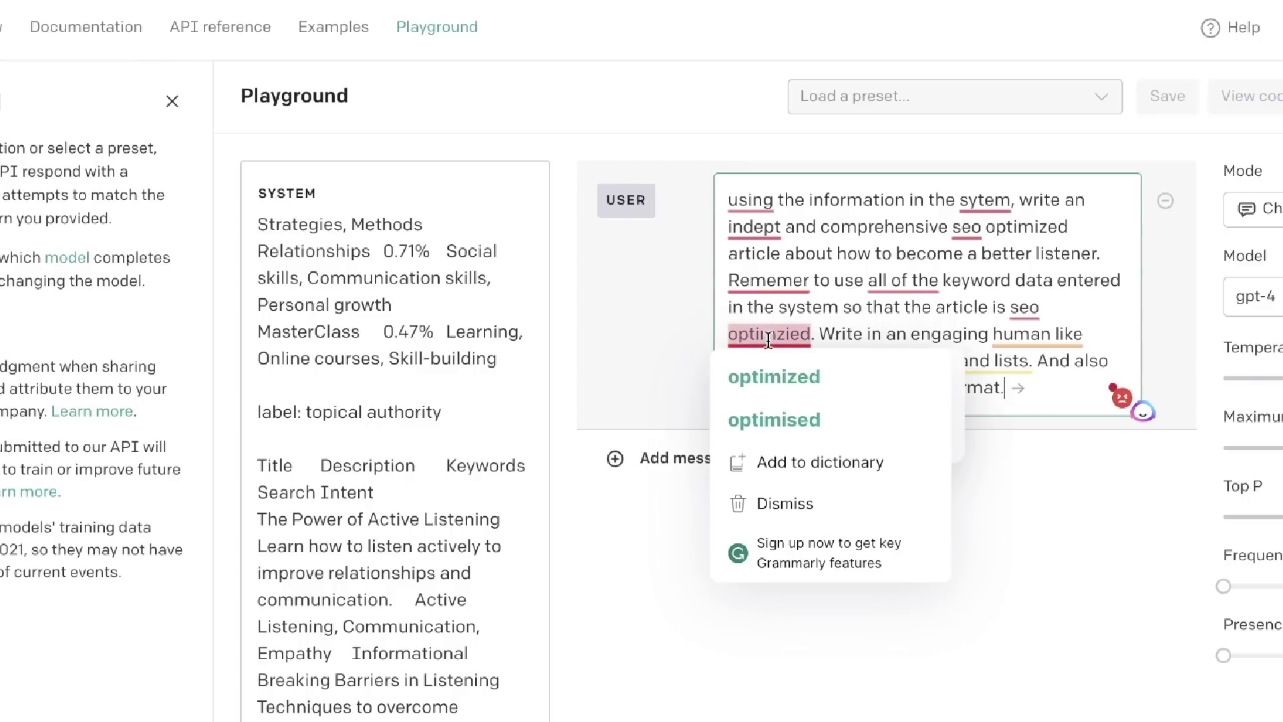
{"action": "left_click", "coordinate": [778, 378]}
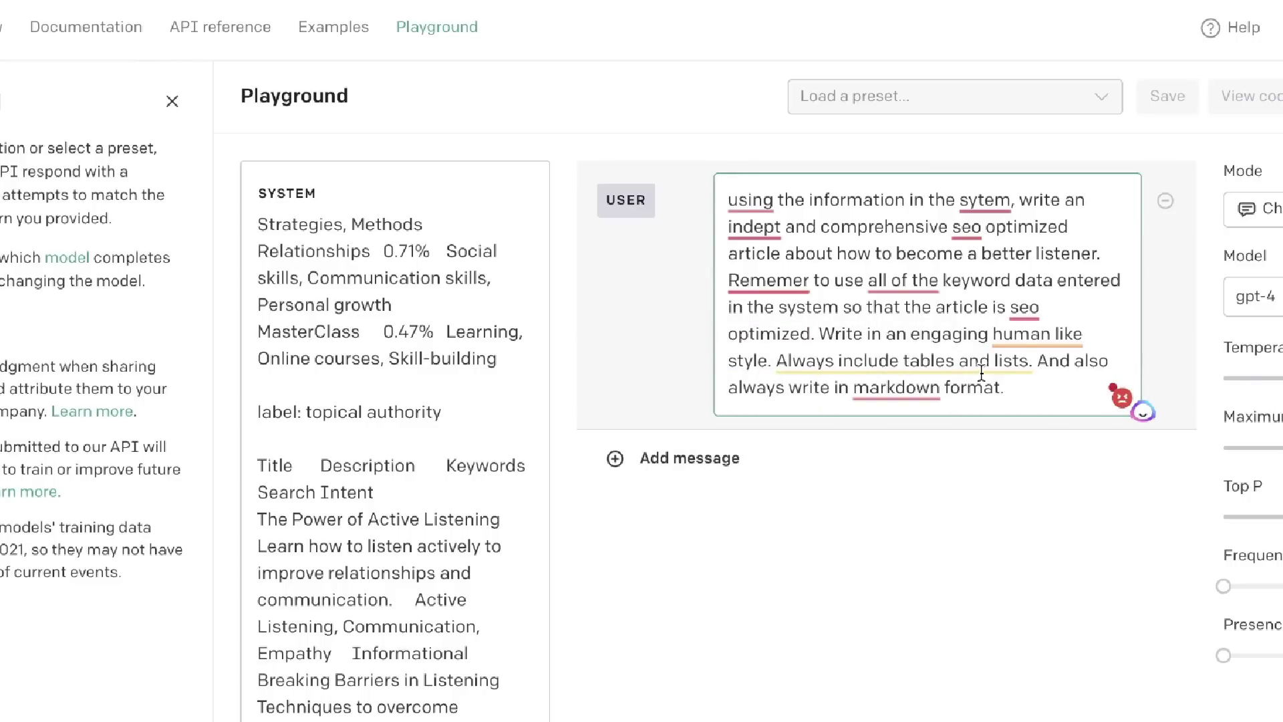
{"action": "scroll", "coordinate": [447, 389], "scroll_direction": "up", "scroll_amount": 10}
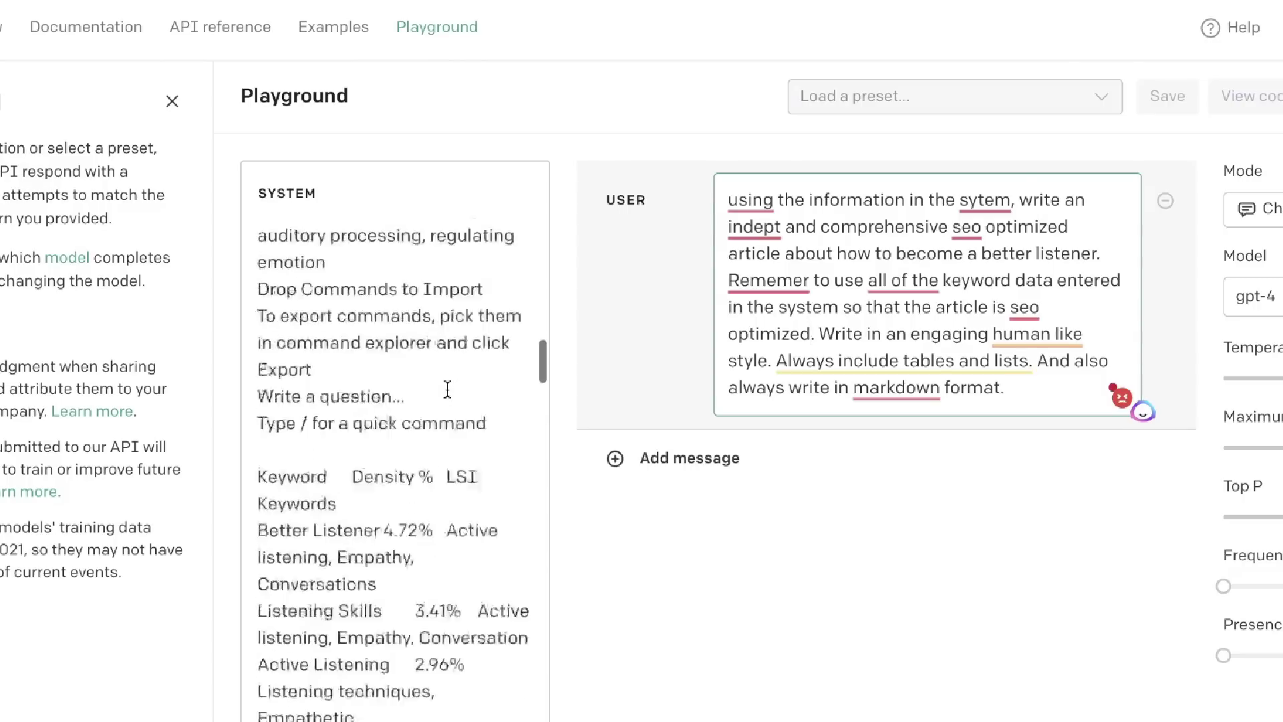
Set the temperature to 1, choose gpt-4 as the model and submit the prompt to generate the better-listener article
{"action": "scroll", "coordinate": [448, 390], "scroll_direction": "down", "scroll_amount": 5}
{"action": "scroll", "coordinate": [447, 389], "scroll_direction": "up", "scroll_amount": 1}
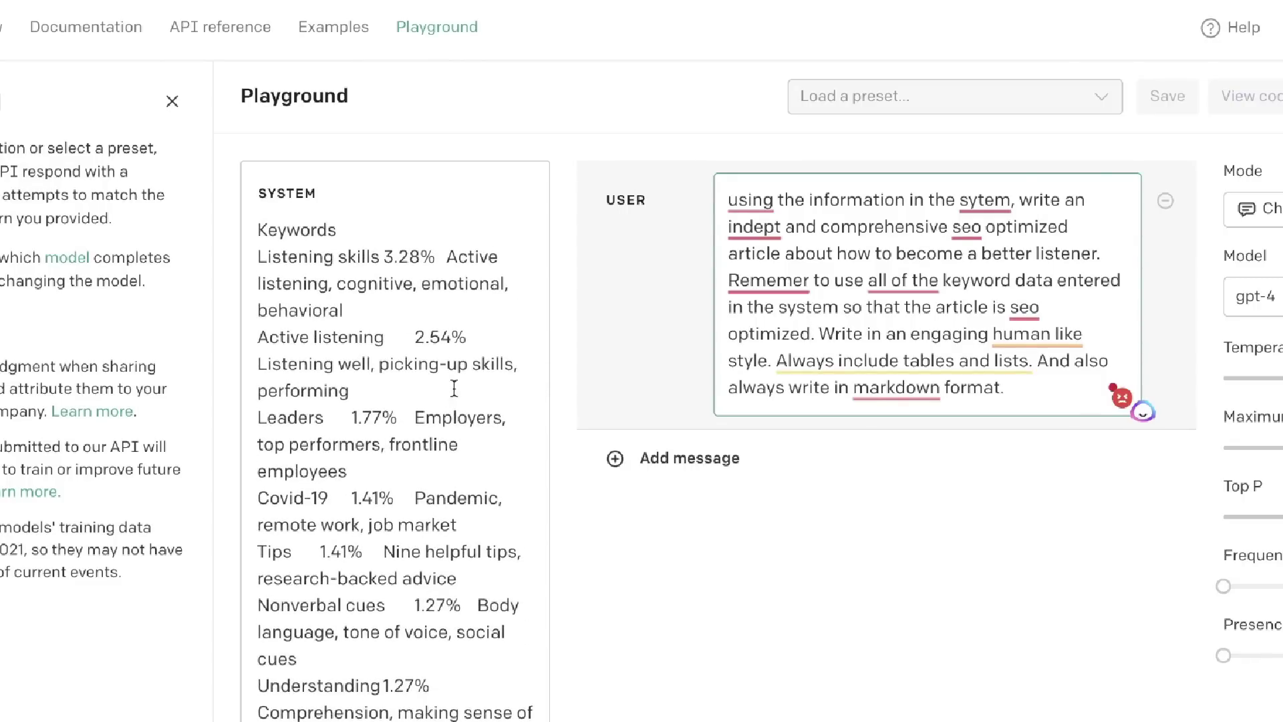
{"action": "scroll", "coordinate": [466, 417], "scroll_direction": "up", "scroll_amount": 6}
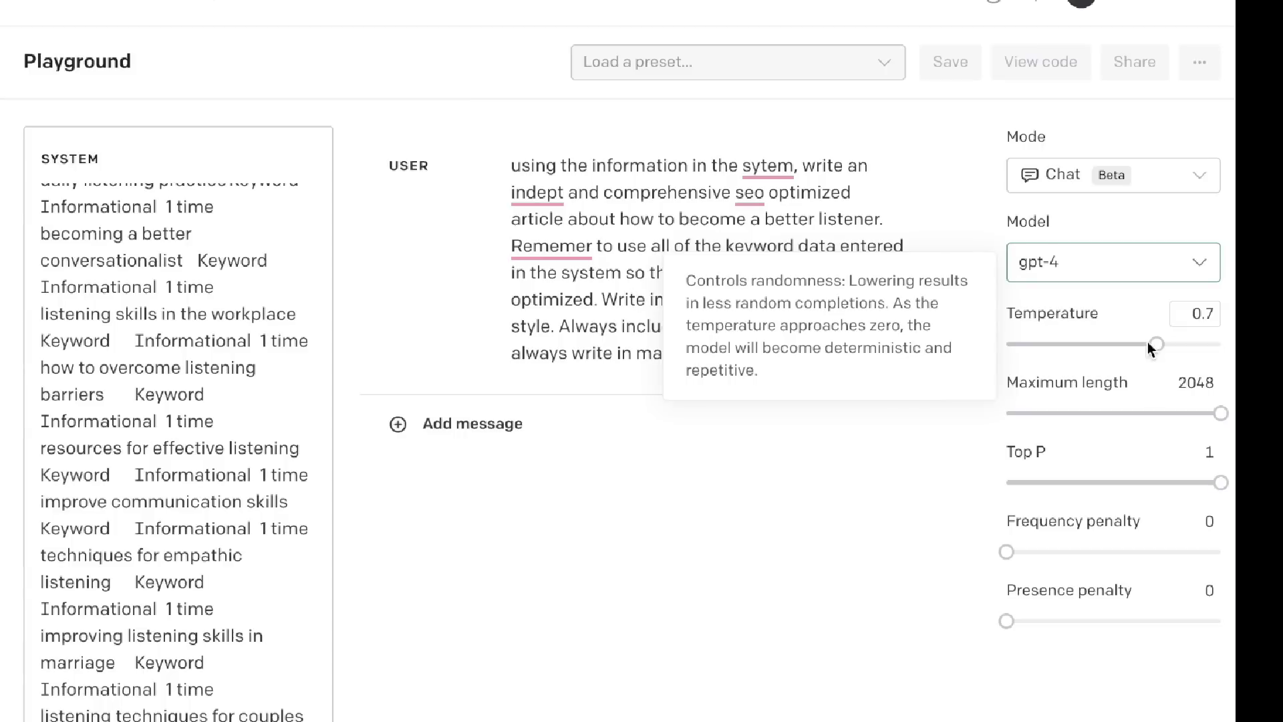
{"action": "left_click_drag", "start_coordinate": [1154, 346], "coordinate": [1218, 346]}
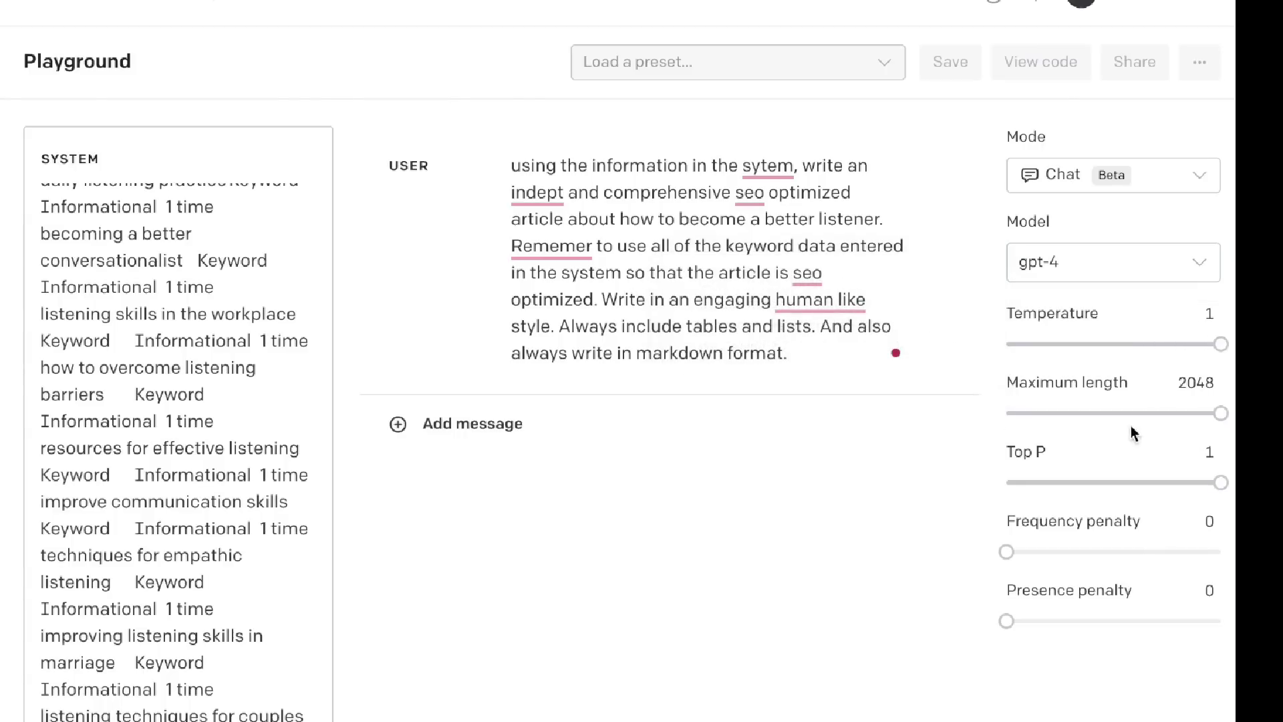
{"action": "left_click", "coordinate": [1052, 278]}
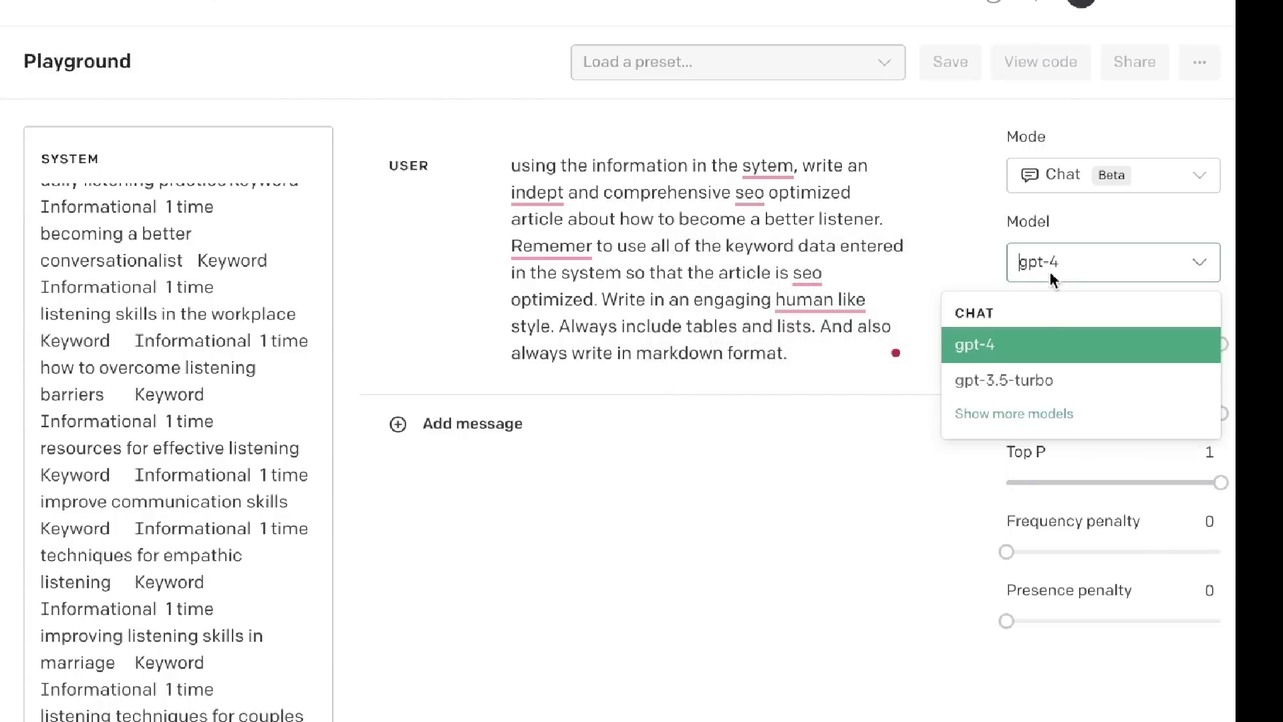
{"action": "left_click", "coordinate": [1037, 348]}
{"action": "left_click", "coordinate": [493, 593]}
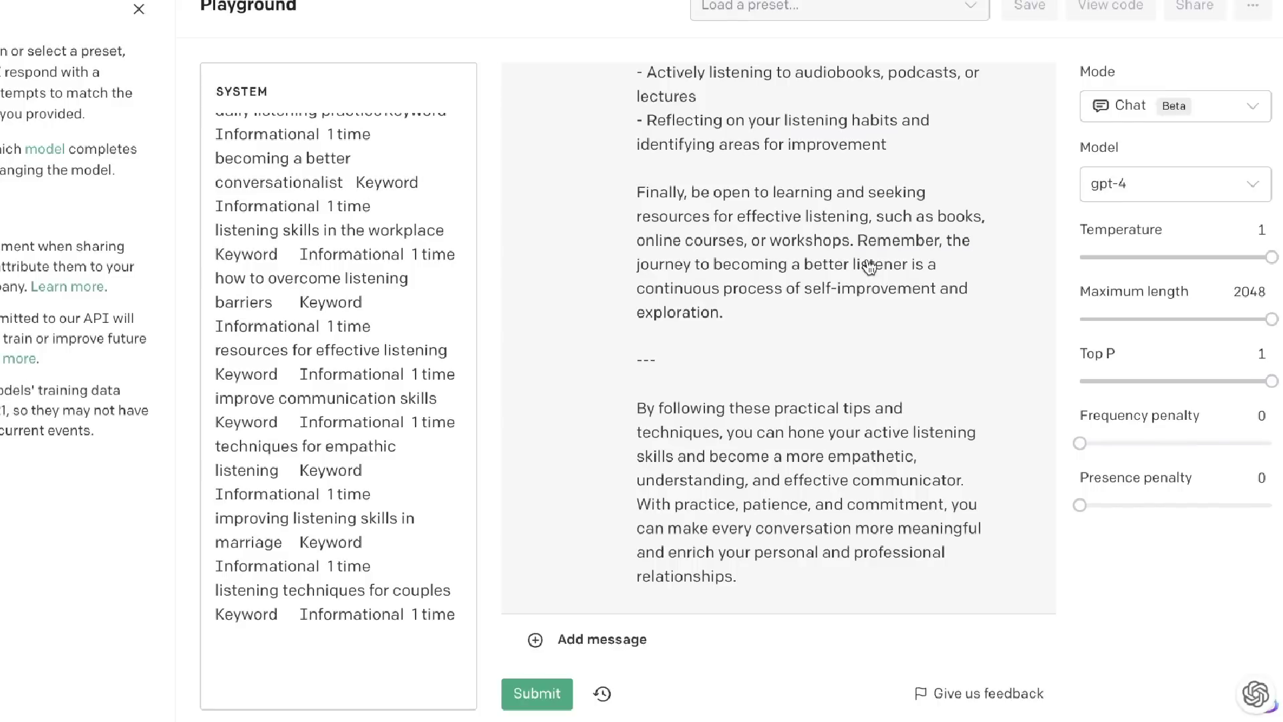
Count the words of the generated article with Word Counter Plus
{"action": "scroll", "coordinate": [821, 309], "scroll_direction": "up", "scroll_amount": 1}
{"action": "left_click", "coordinate": [807, 498]}
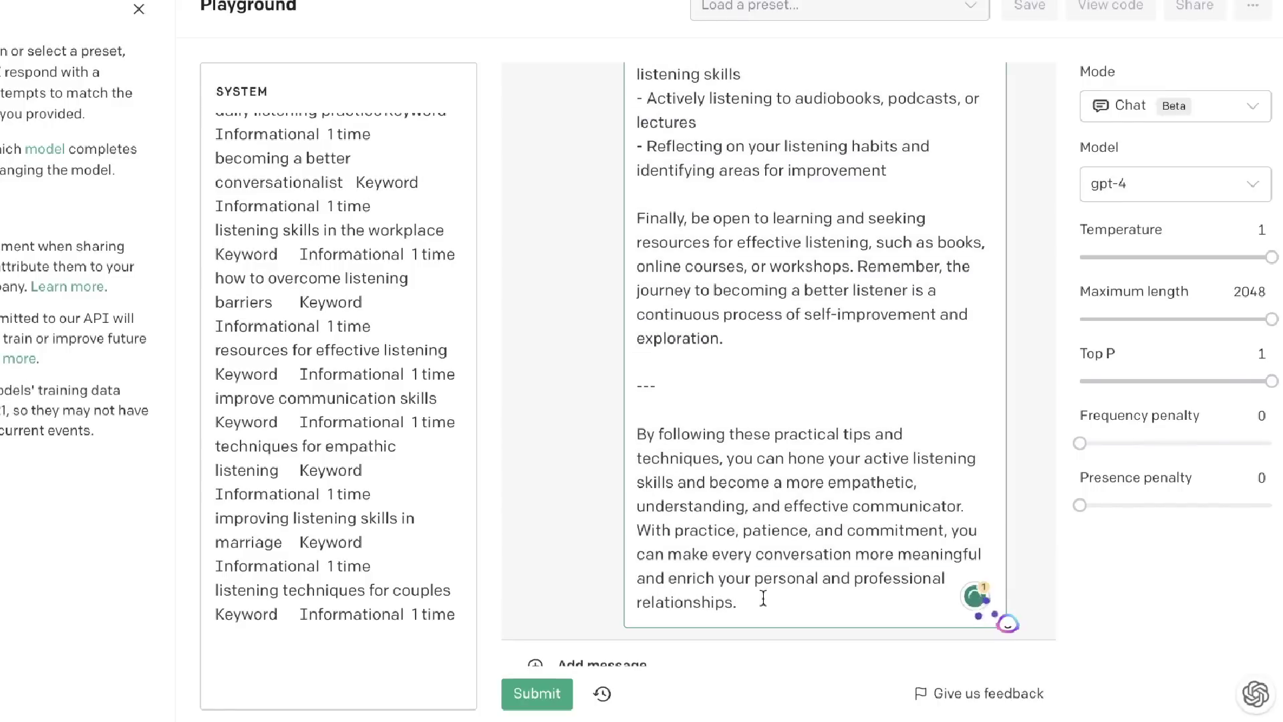
{"action": "key", "text": "ctrl+a"}
{"action": "scroll", "coordinate": [815, 361], "scroll_direction": "up", "scroll_amount": 15}
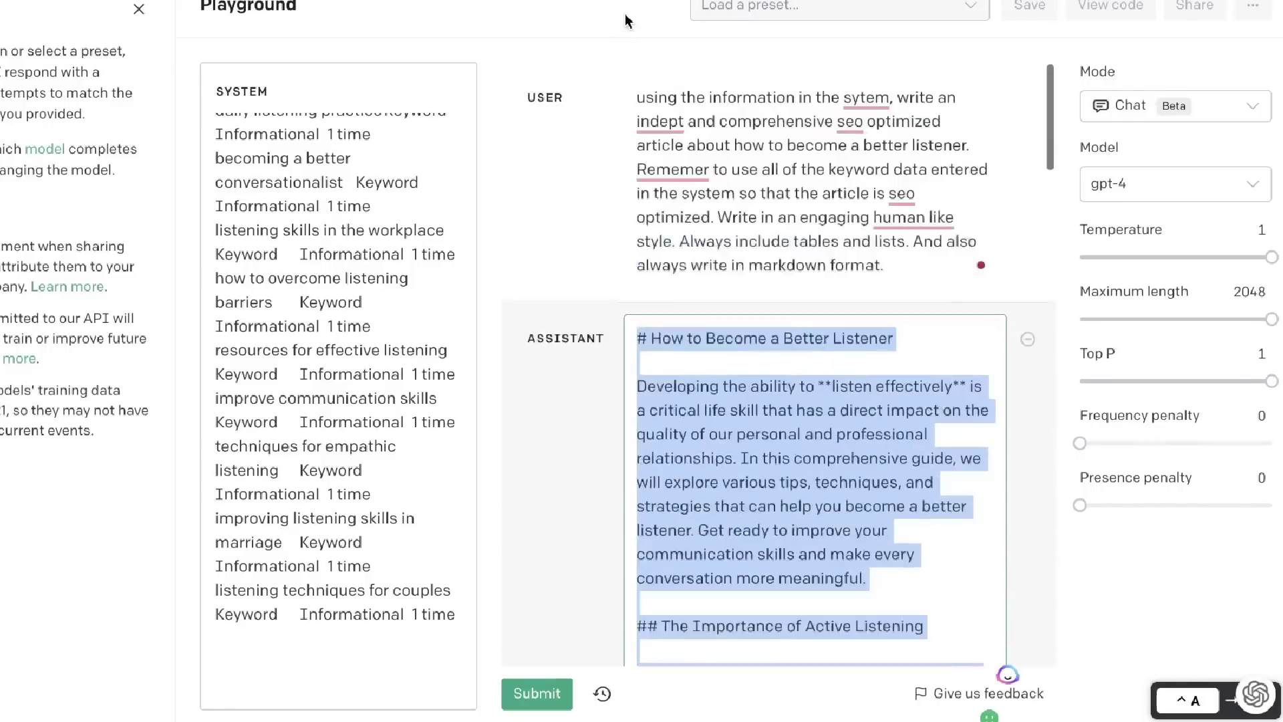
{"action": "scroll", "coordinate": [735, 334], "scroll_direction": "down", "scroll_amount": 3}
{"action": "right_click", "coordinate": [720, 192]}
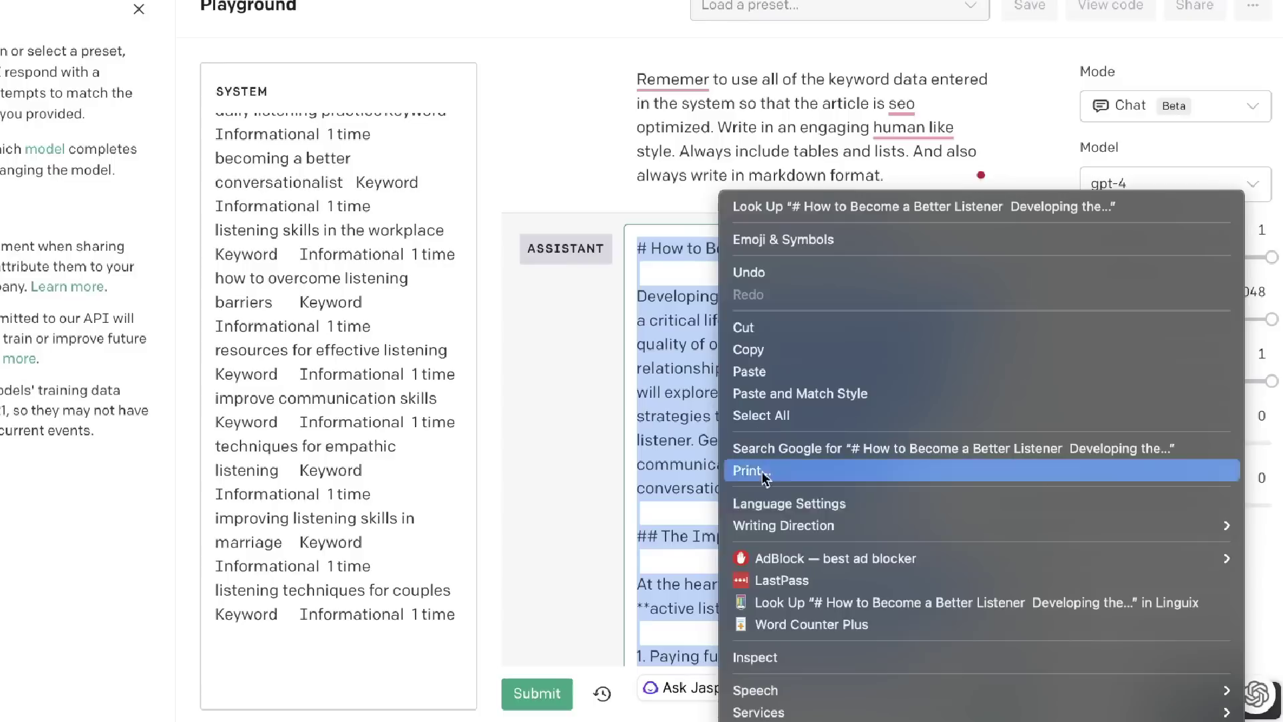
{"action": "left_click", "coordinate": [775, 624]}
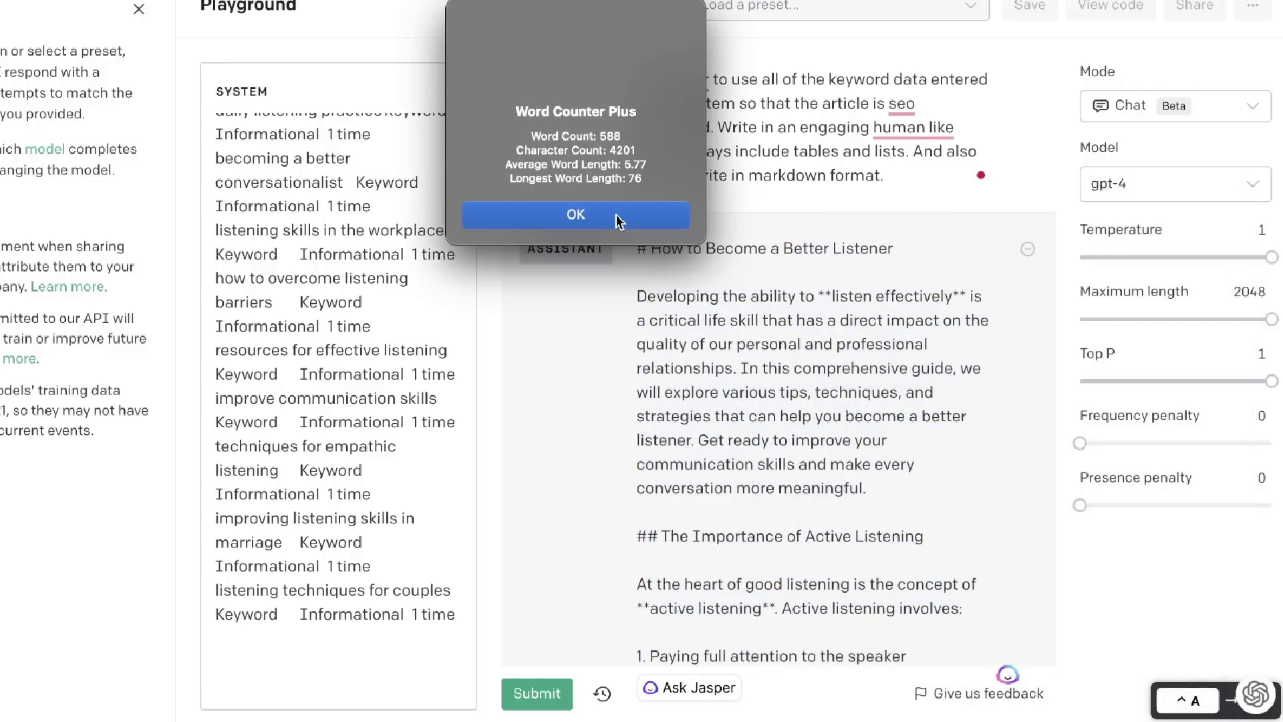
{"action": "left_click", "coordinate": [619, 221]}
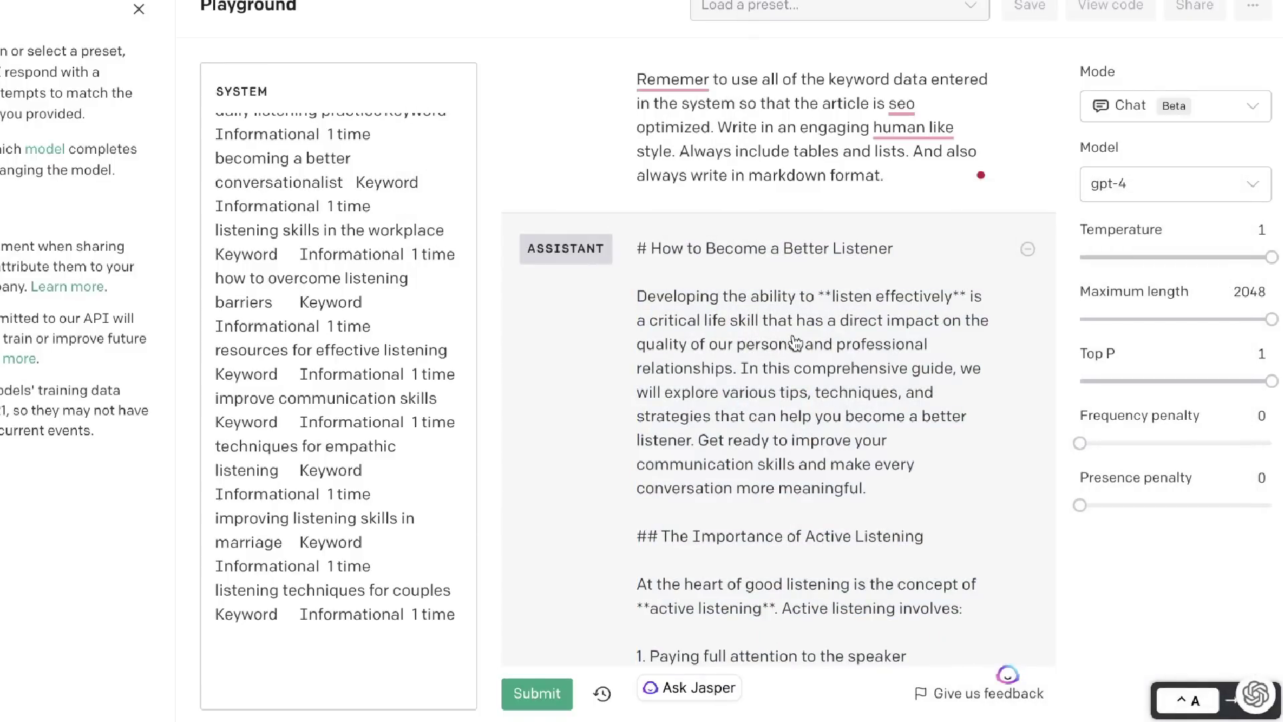
Submit a follow-up message asking to expand the article to at least 1500 words in markdown, keeping the format, tables and list
{"action": "scroll", "coordinate": [795, 343], "scroll_direction": "down", "scroll_amount": 5}
{"action": "scroll", "coordinate": [859, 179], "scroll_direction": "up", "scroll_amount": 6}
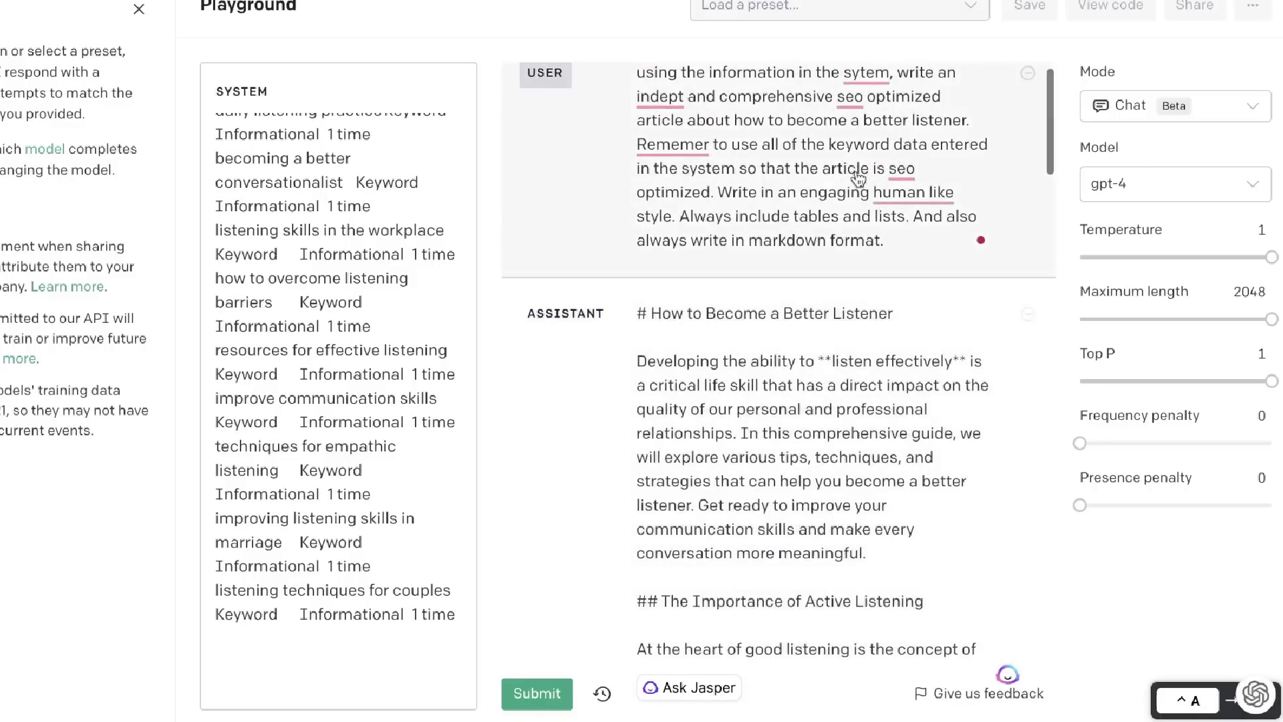
{"action": "scroll", "coordinate": [821, 418], "scroll_direction": "down", "scroll_amount": 5}
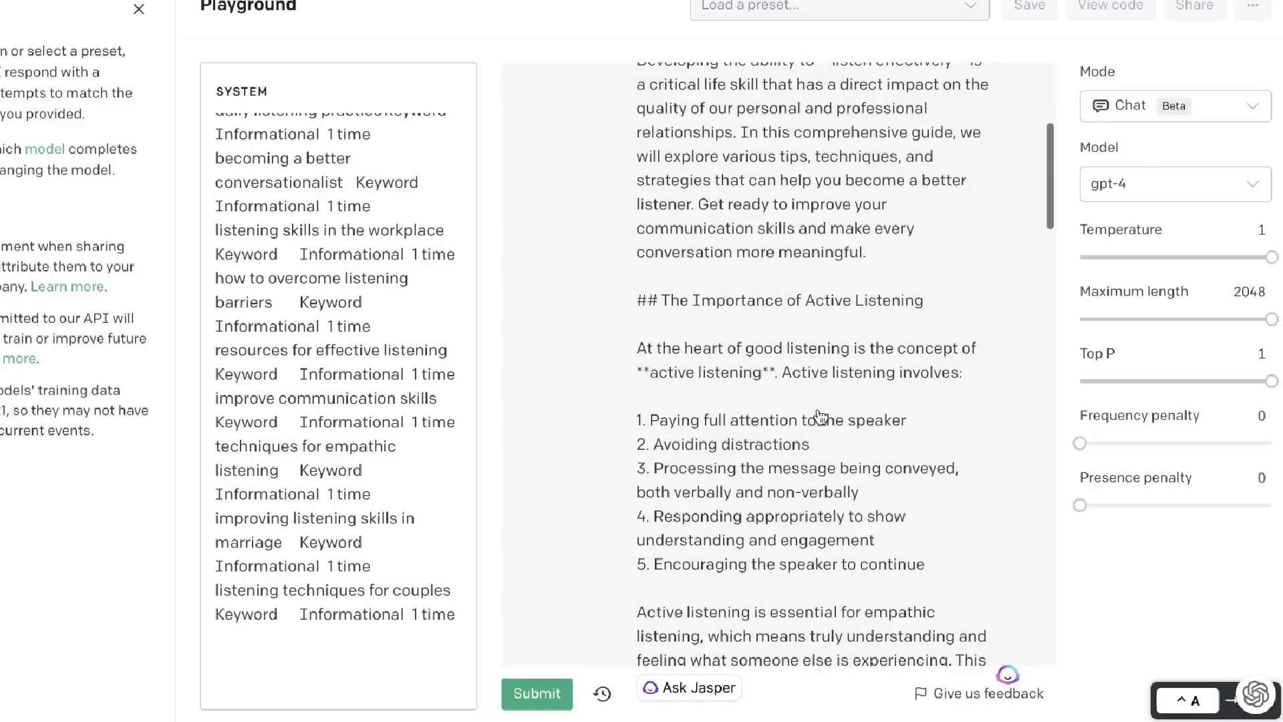
{"action": "scroll", "coordinate": [821, 417], "scroll_direction": "up", "scroll_amount": 5}
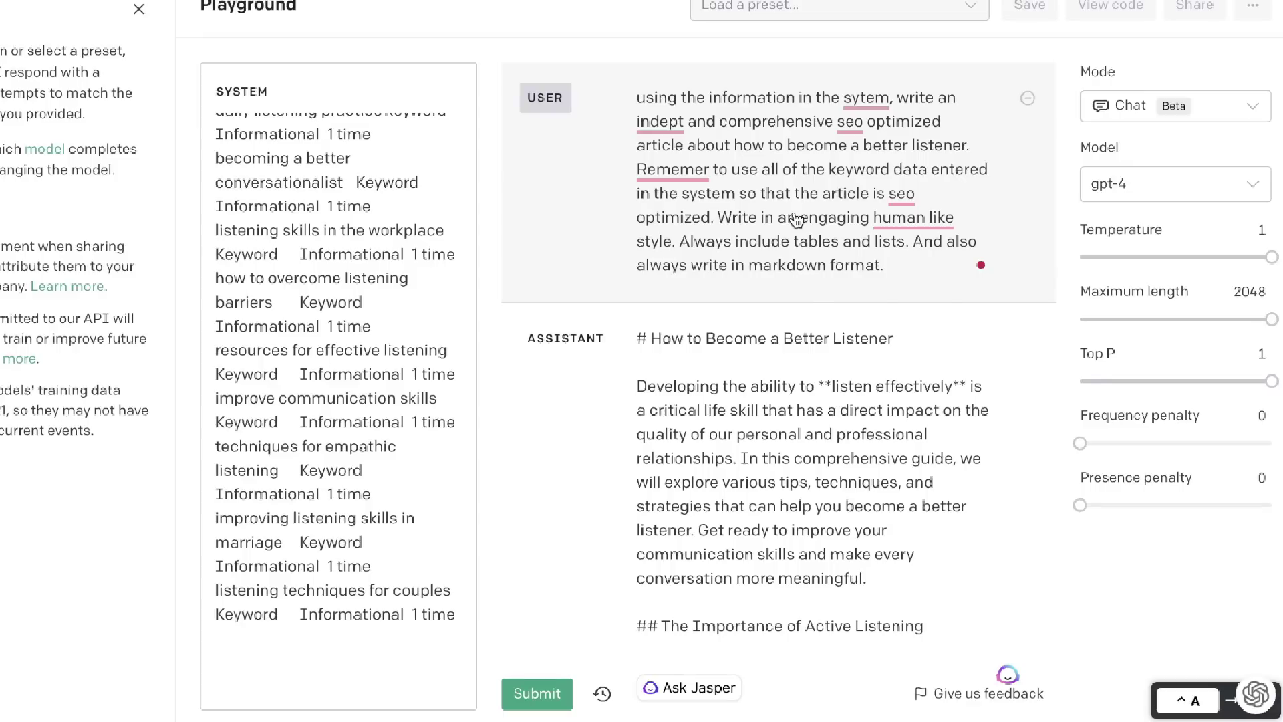
{"action": "scroll", "coordinate": [795, 220], "scroll_direction": "down", "scroll_amount": 20}
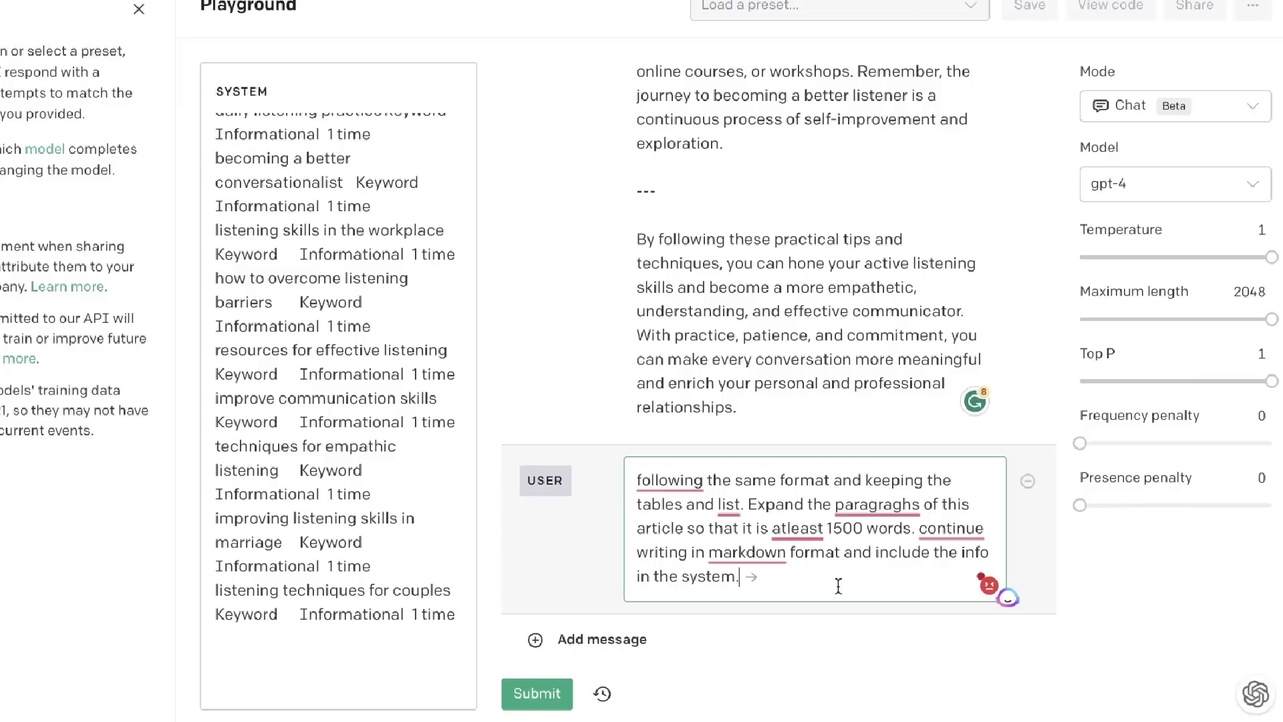
{"action": "left_click", "coordinate": [547, 695]}
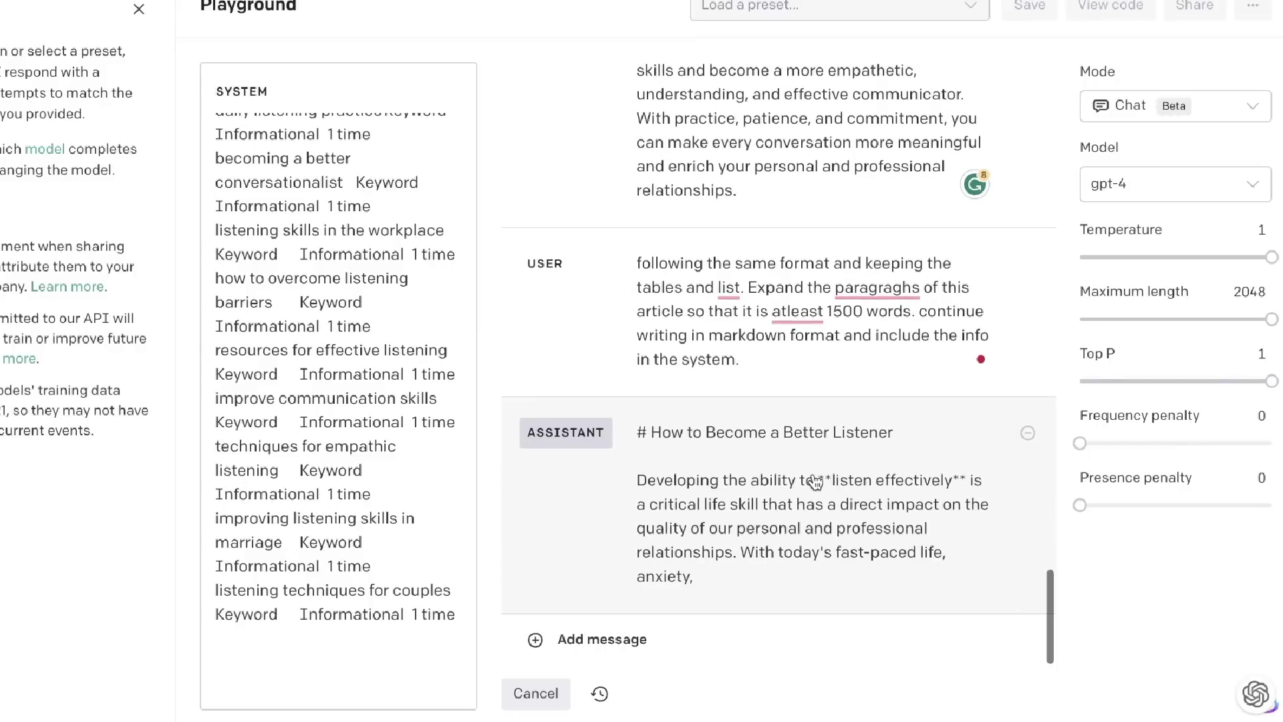
Check the length of the expanded article with Word Counter Plus
{"action": "left_click_drag", "start_coordinate": [815, 482], "coordinate": [696, 14]}
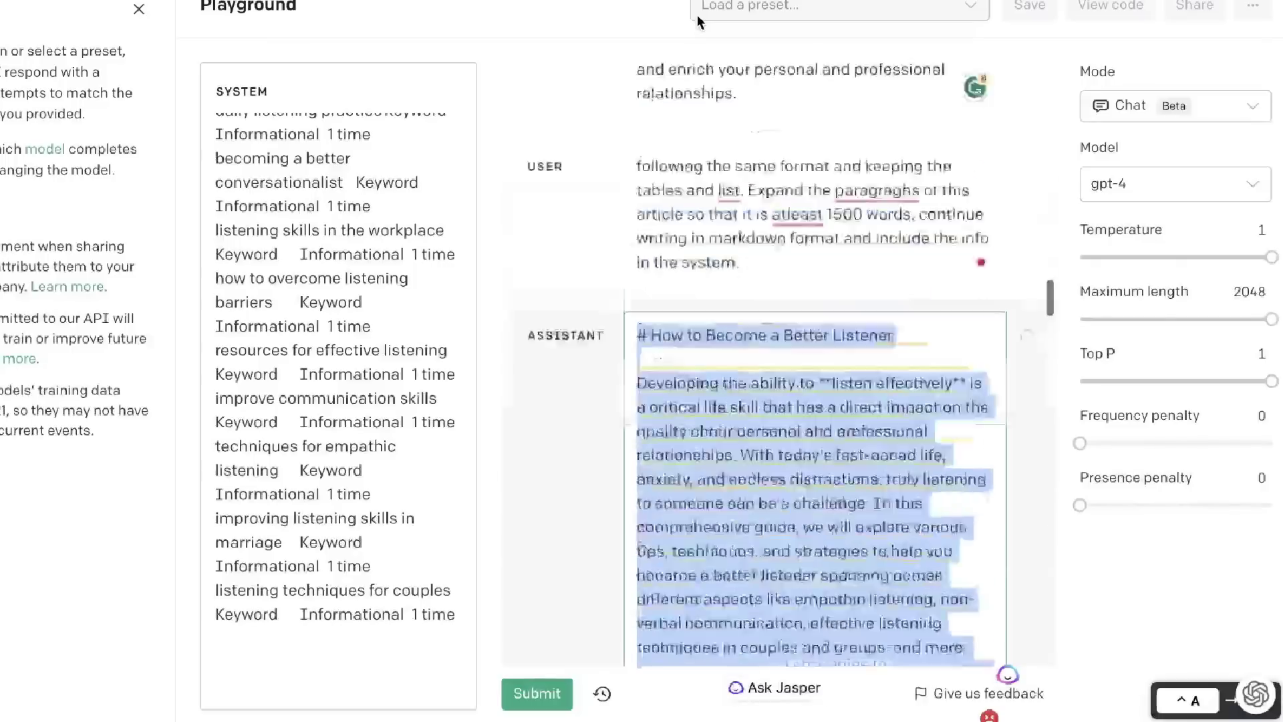
{"action": "scroll", "coordinate": [769, 455], "scroll_direction": "up", "scroll_amount": 5}
{"action": "scroll", "coordinate": [769, 445], "scroll_direction": "down", "scroll_amount": 10}
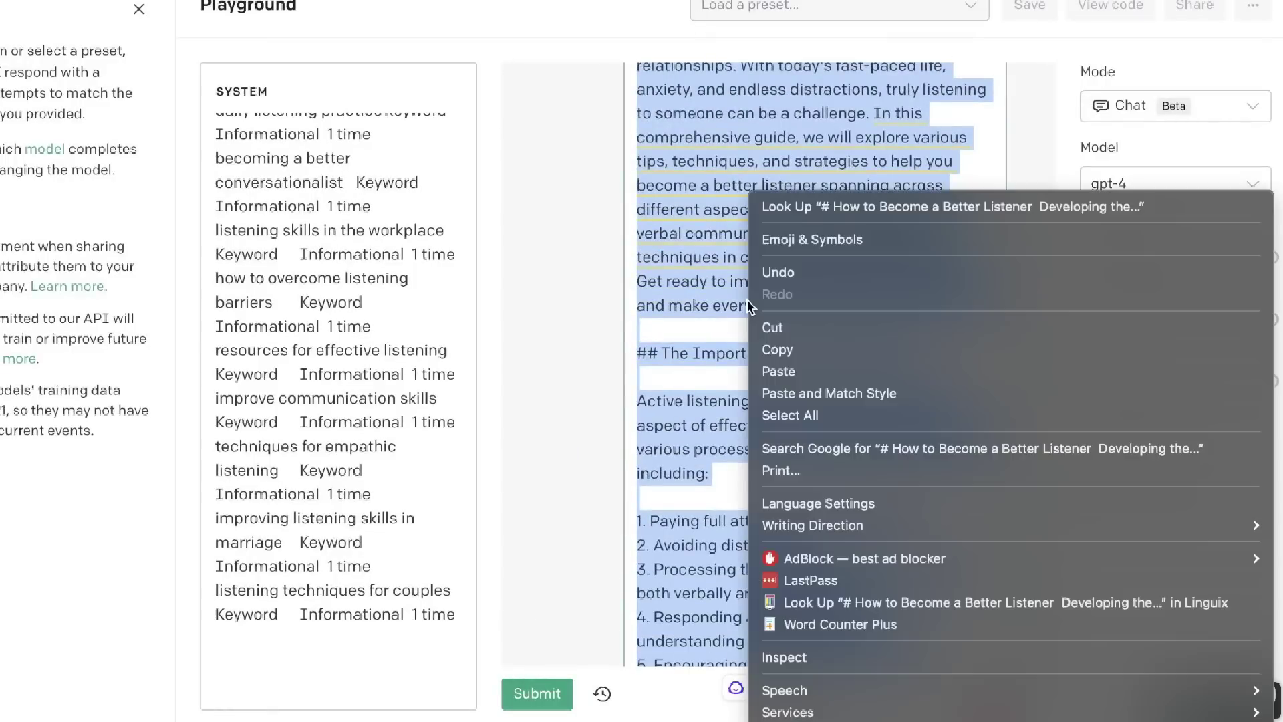
{"action": "right_click", "coordinate": [747, 305]}
{"action": "left_click", "coordinate": [854, 624]}
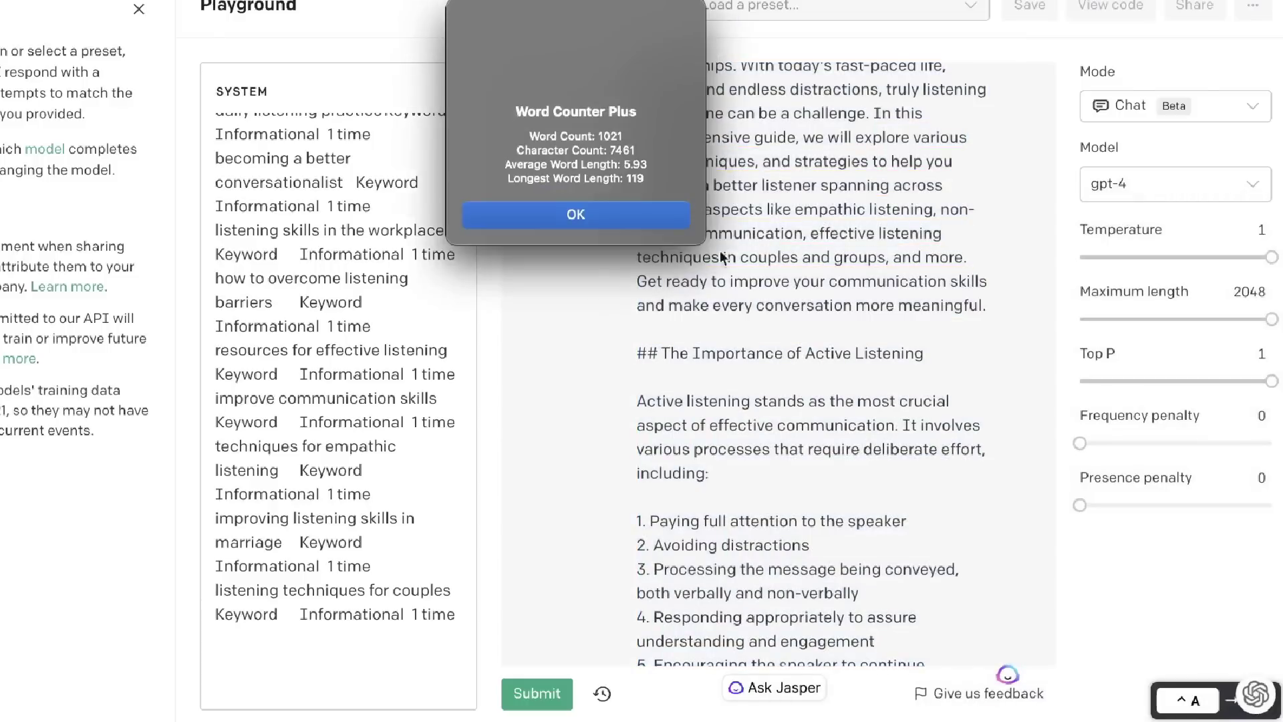
{"action": "key", "text": "Return"}
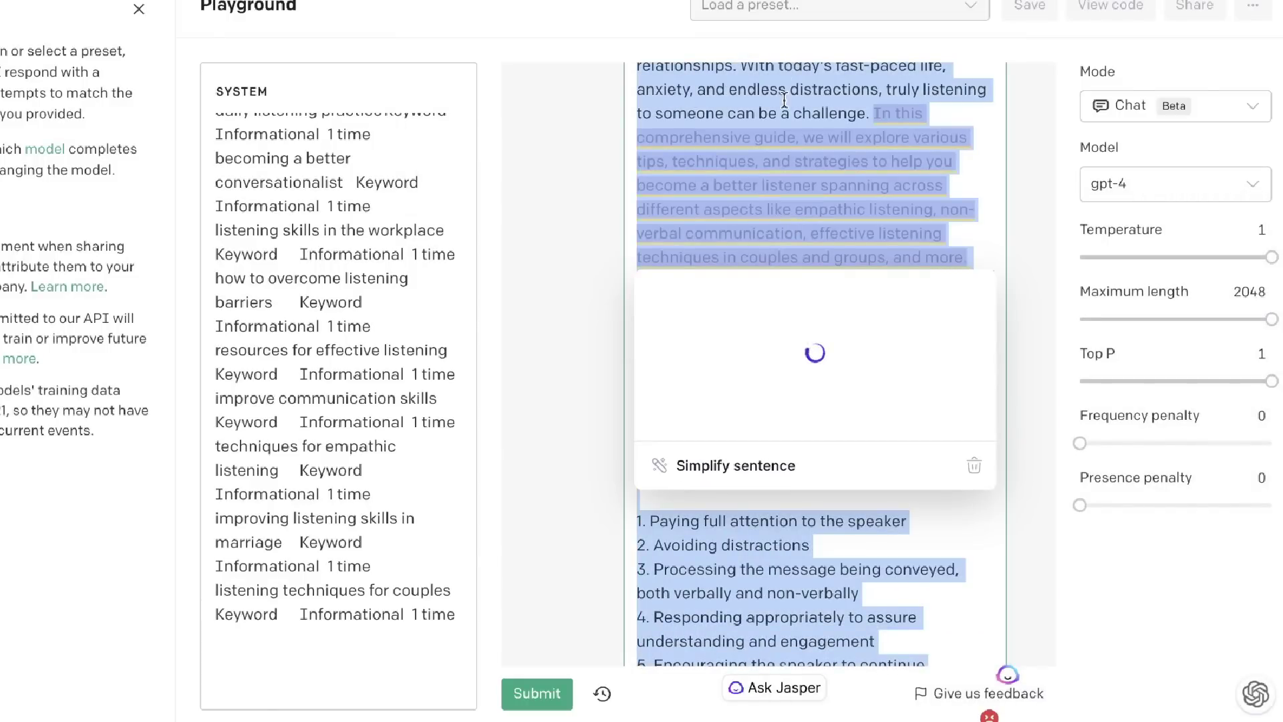
Copy the whole expanded article and insert it into the empty content editor of the "how to become a better listener" query in NeuronWriter
{"action": "left_click", "coordinate": [782, 102]}
{"action": "scroll", "coordinate": [758, 140], "scroll_direction": "up", "scroll_amount": 3}
{"action": "key", "text": "ctrl+a"}
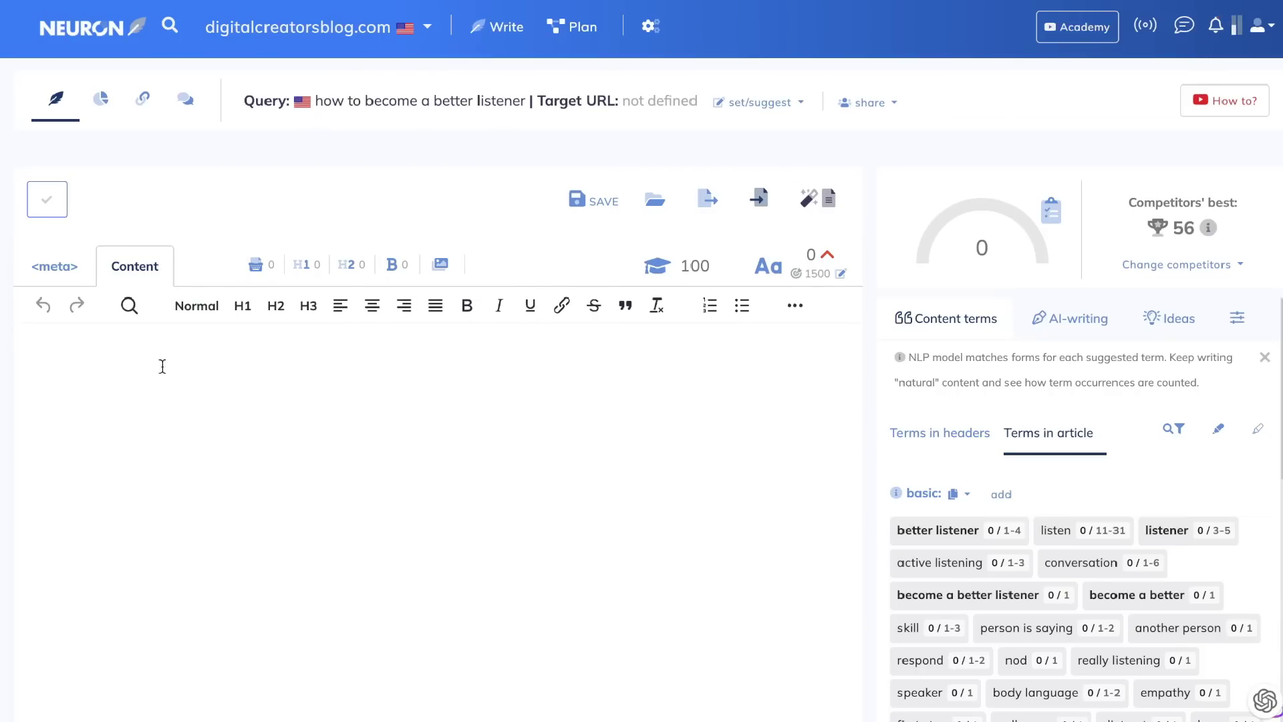
{"action": "left_click", "coordinate": [154, 399]}
{"action": "key", "text": "ctrl+v"}
{"action": "scroll", "coordinate": [427, 401], "scroll_direction": "up", "scroll_amount": 5}
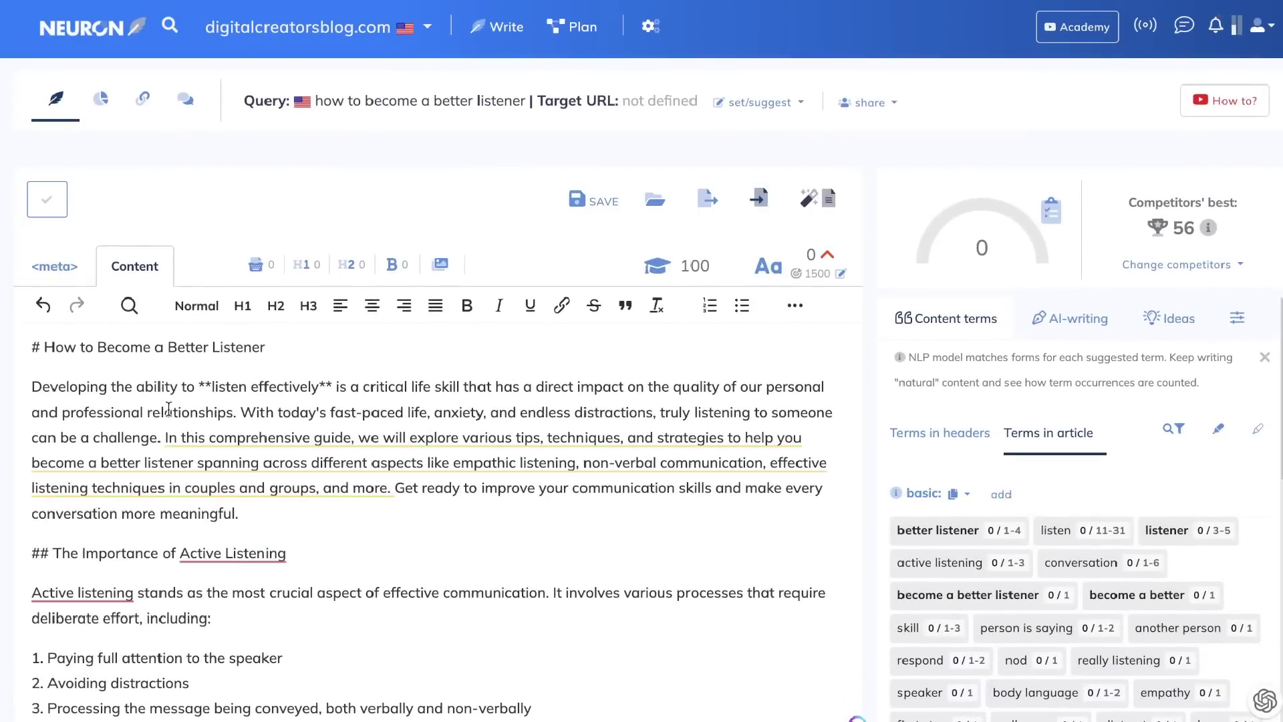
Format the article title as an H1 heading and "The Importance of Active Listening" as an H2 heading
{"action": "triple_click", "coordinate": [118, 353]}
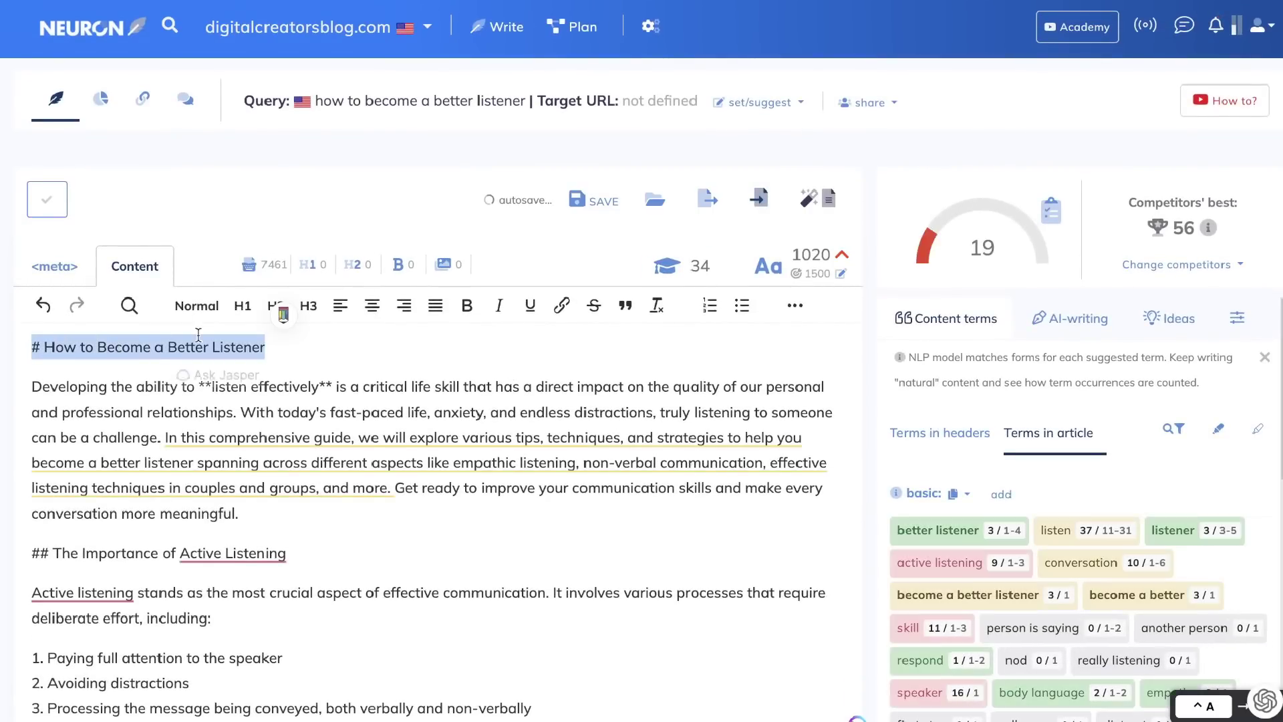
{"action": "left_click", "coordinate": [243, 306]}
{"action": "scroll", "coordinate": [212, 463], "scroll_direction": "down", "scroll_amount": 2}
{"action": "triple_click", "coordinate": [103, 470]}
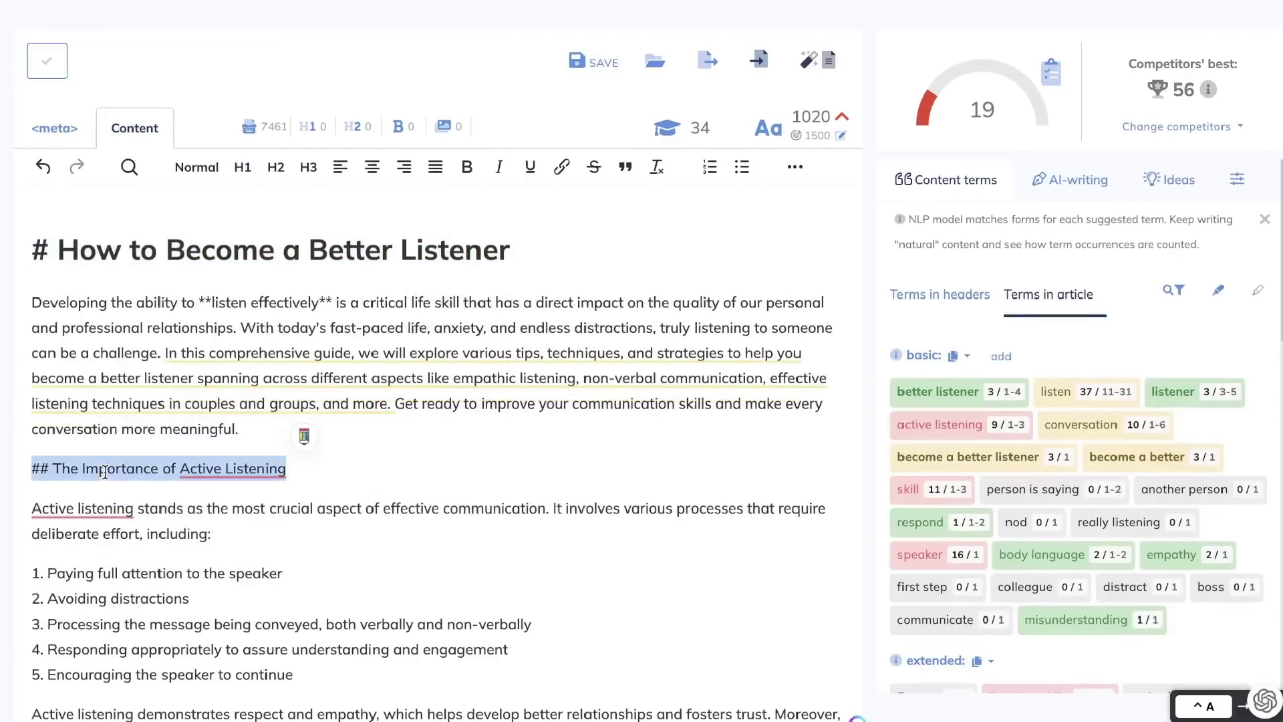
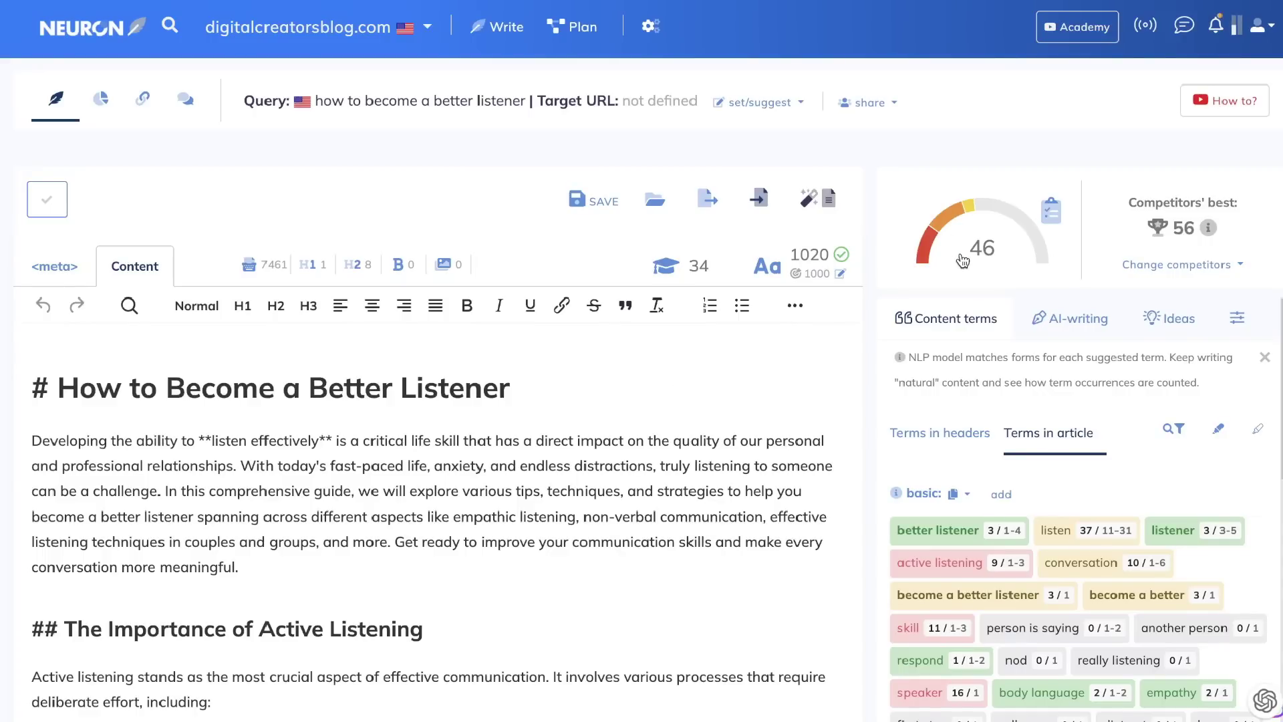
Look through the formatted article in the content editor, from the introduction to the section on listening in the workplace
{"action": "scroll", "coordinate": [621, 429], "scroll_direction": "down", "scroll_amount": 12}
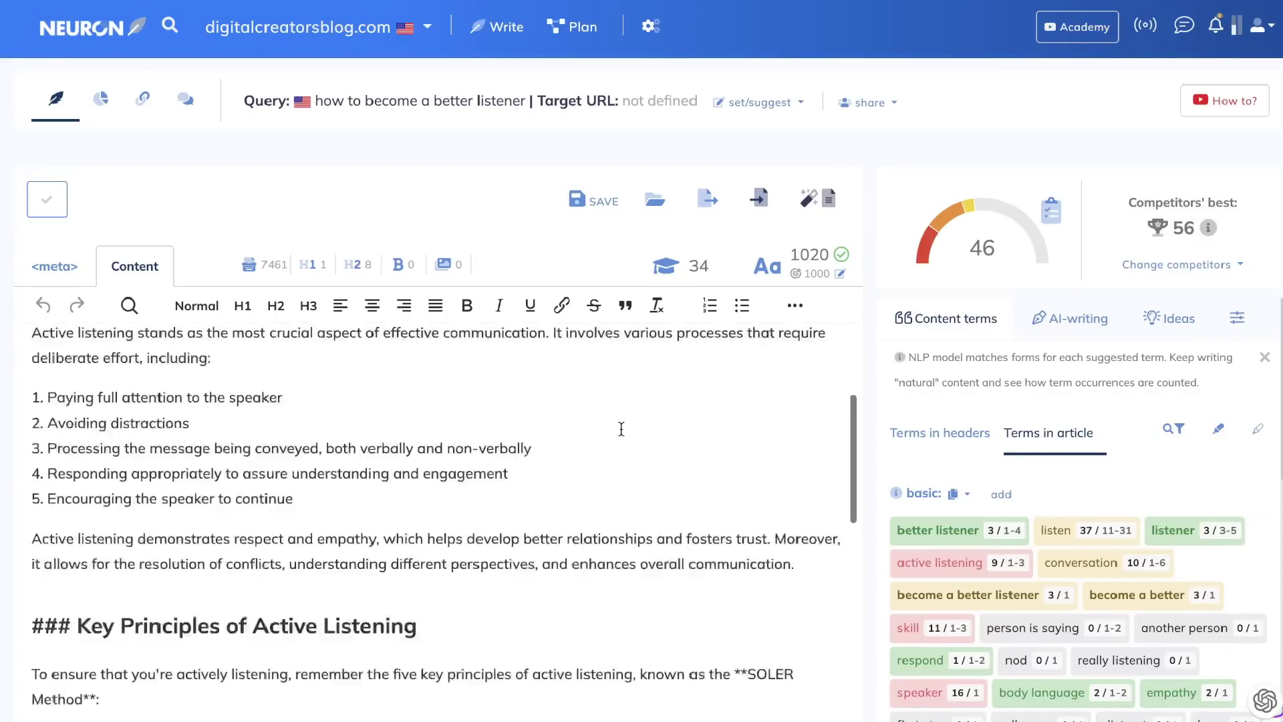
{"action": "scroll", "coordinate": [621, 428], "scroll_direction": "down", "scroll_amount": 4}
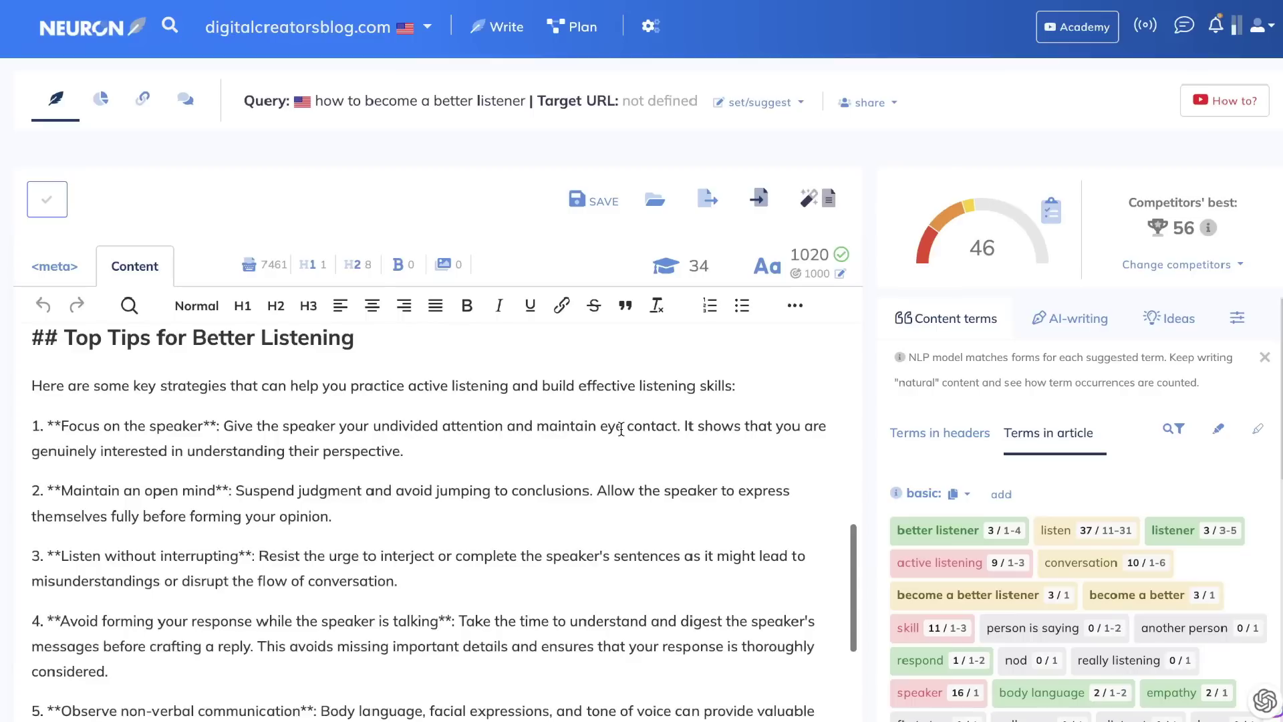
{"action": "scroll", "coordinate": [809, 451], "scroll_direction": "down", "scroll_amount": 7}
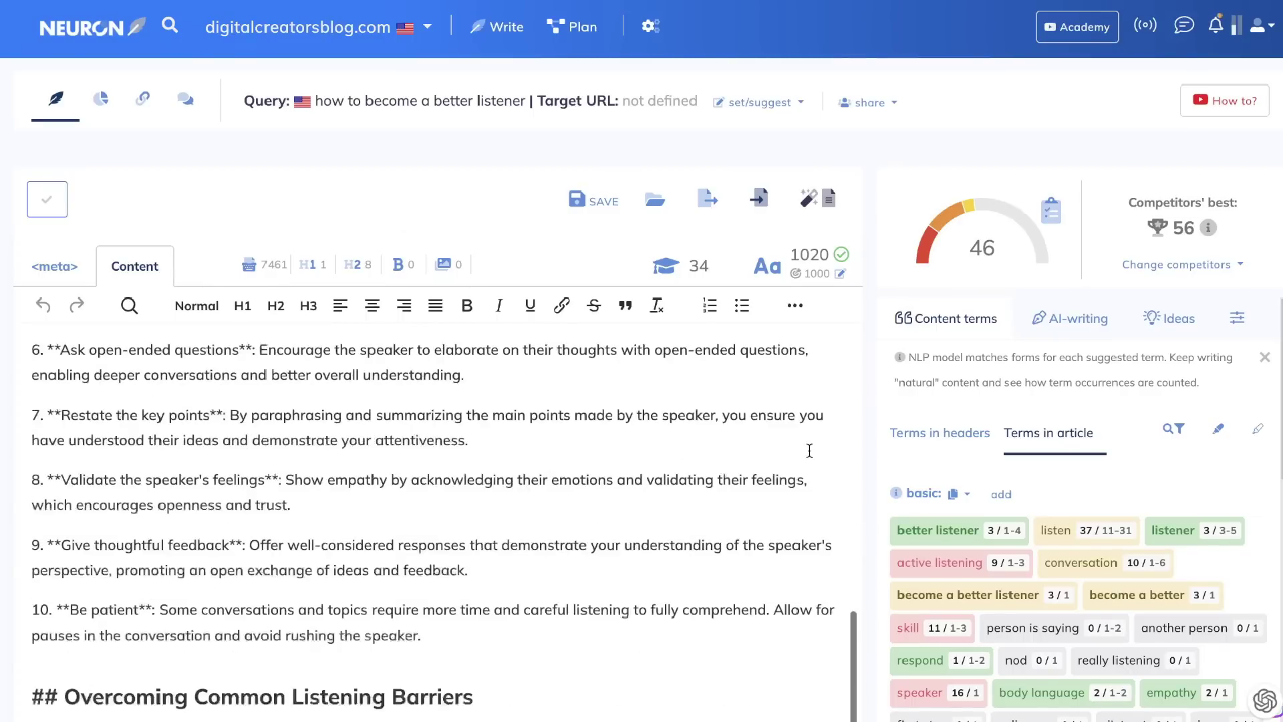
{"action": "scroll", "coordinate": [810, 450], "scroll_direction": "down", "scroll_amount": 12}
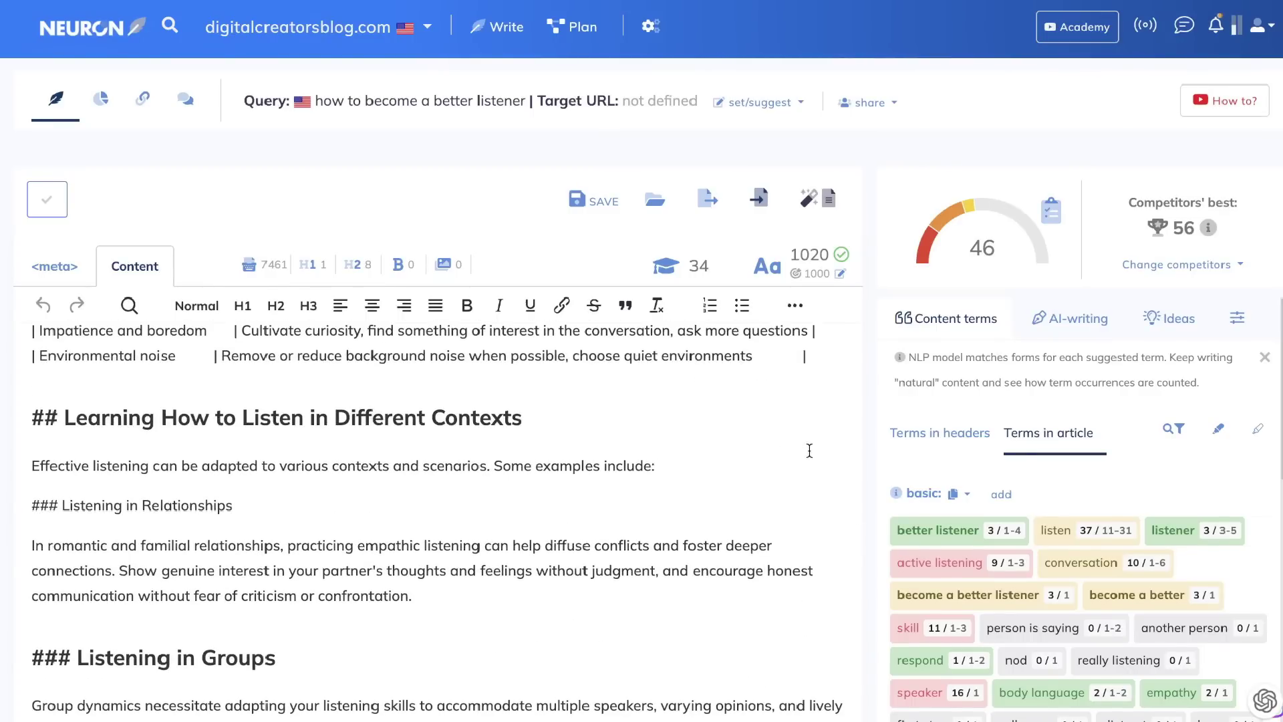
{"action": "scroll", "coordinate": [810, 450], "scroll_direction": "down", "scroll_amount": 4}
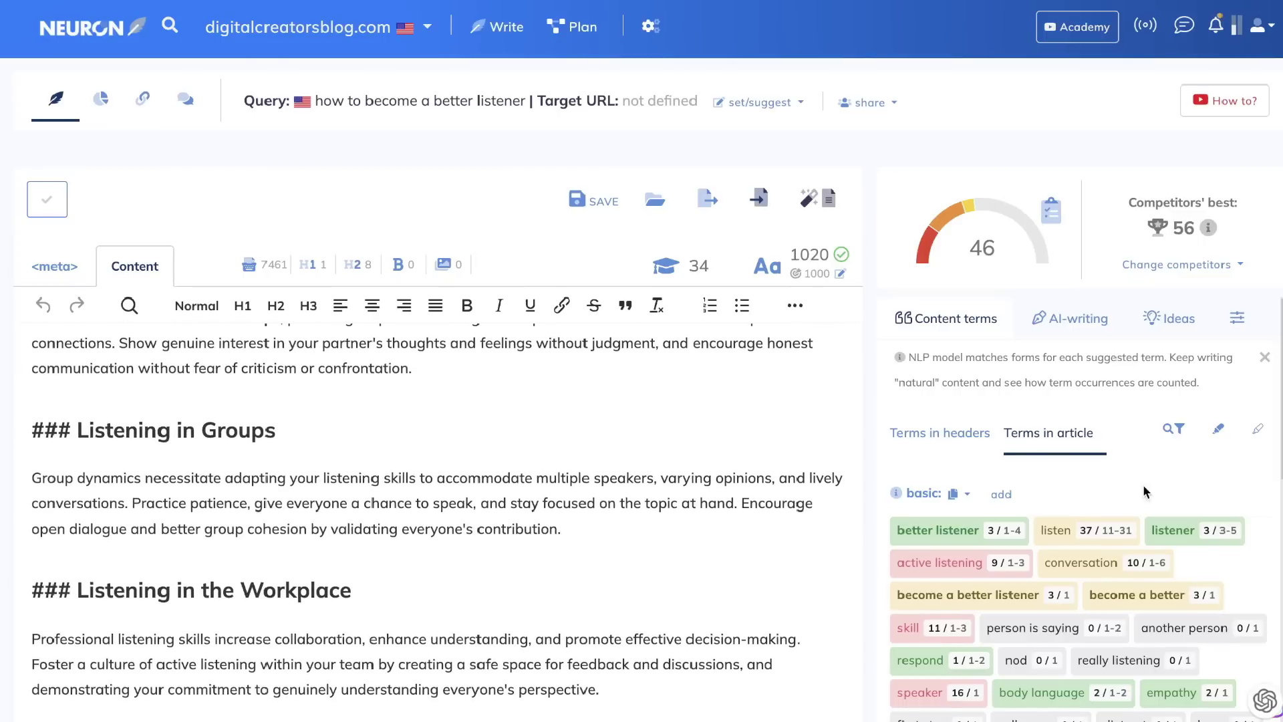
Review the SEO title and meta description exchange in the Playground and the suggested H1 and H2 header terms in NeuronWriter
{"action": "scroll", "coordinate": [1143, 484], "scroll_direction": "down", "scroll_amount": 1}
{"action": "left_click", "coordinate": [971, 368]}
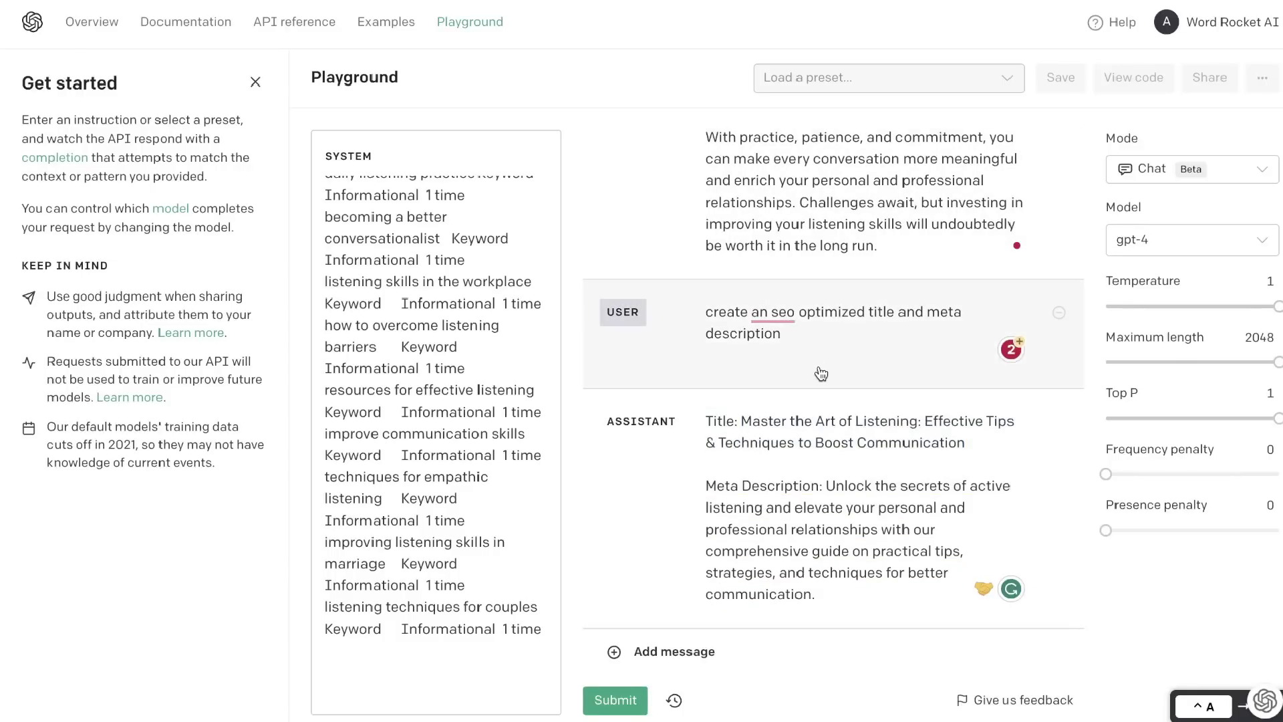
{"action": "scroll", "coordinate": [819, 367], "scroll_direction": "up", "scroll_amount": 15}
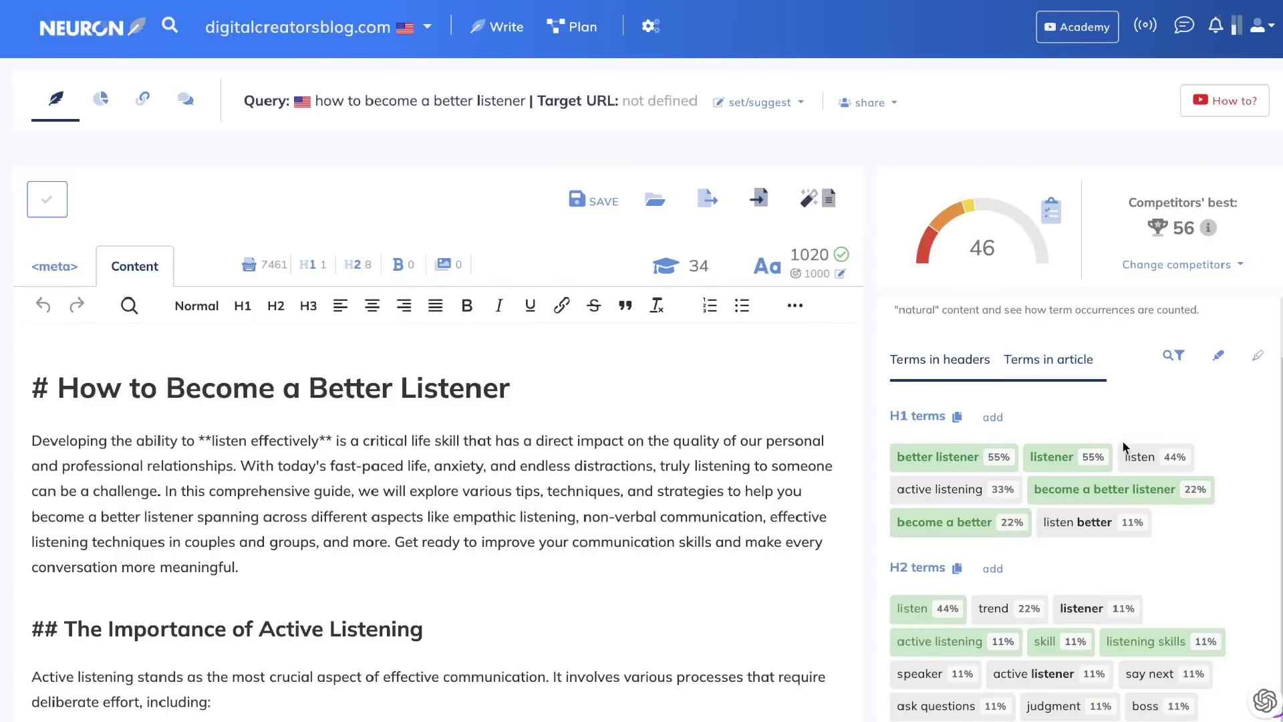
{"action": "scroll", "coordinate": [1131, 472], "scroll_direction": "down", "scroll_amount": 1}
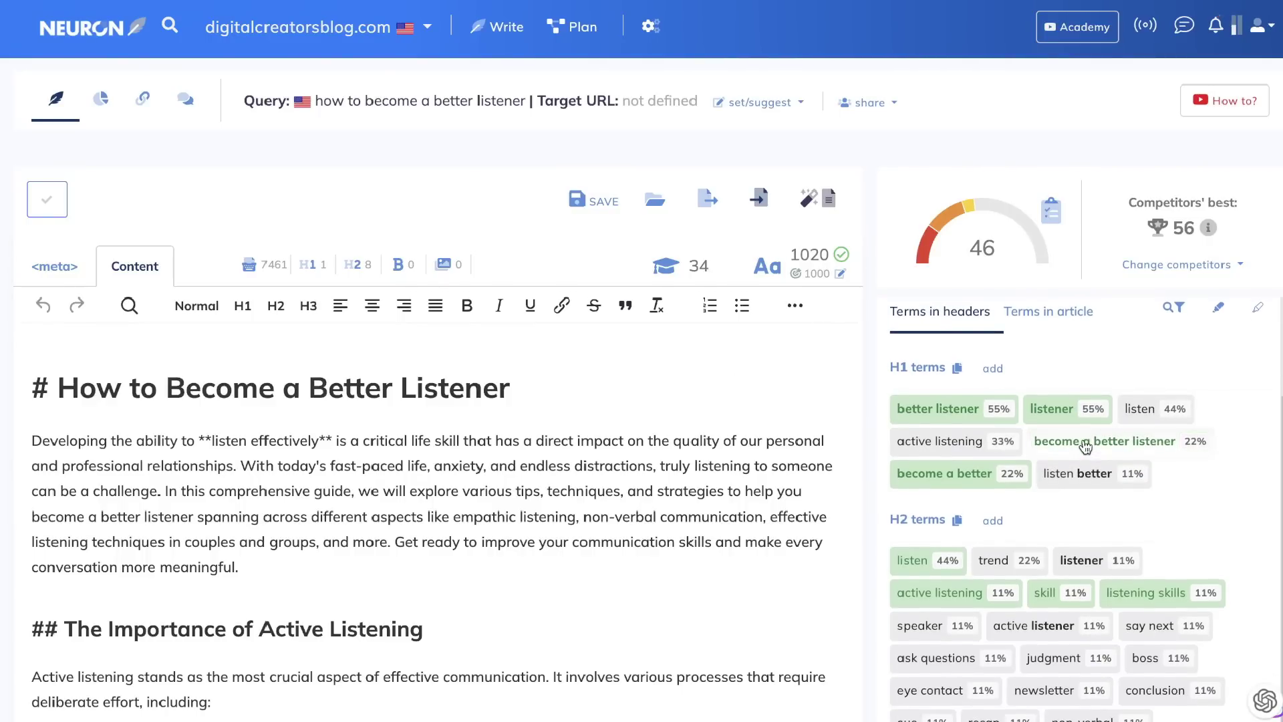